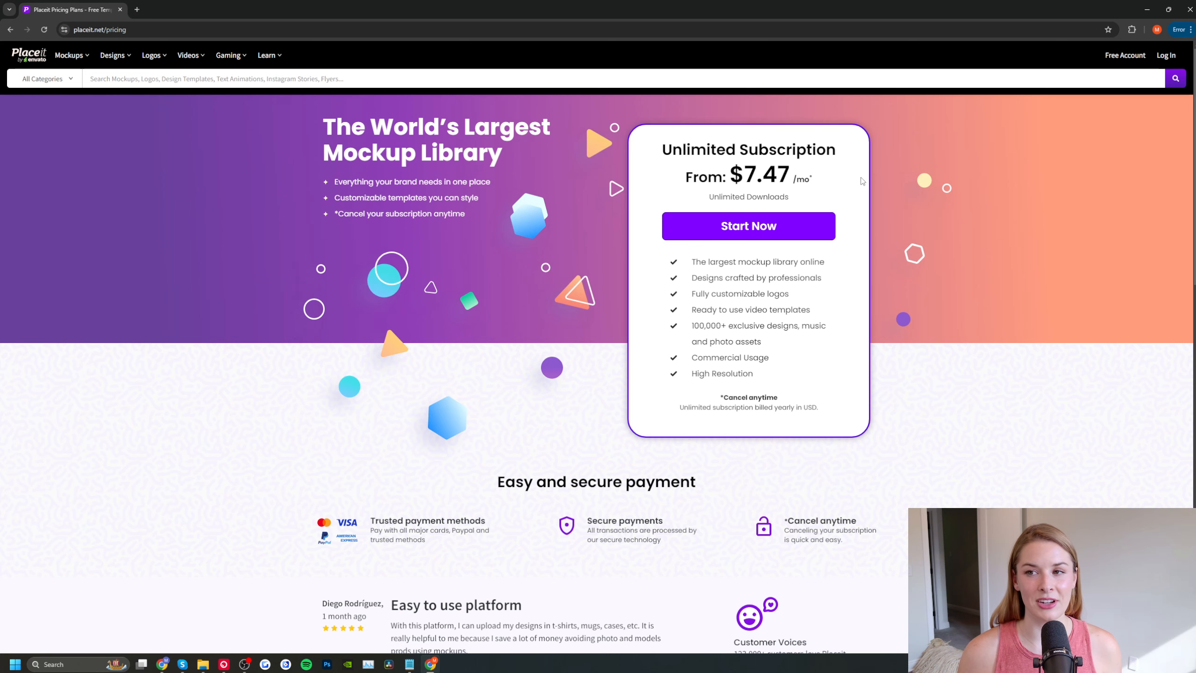
Log in to the Placeit account and open the library of all mockups
left_click(1165, 56)
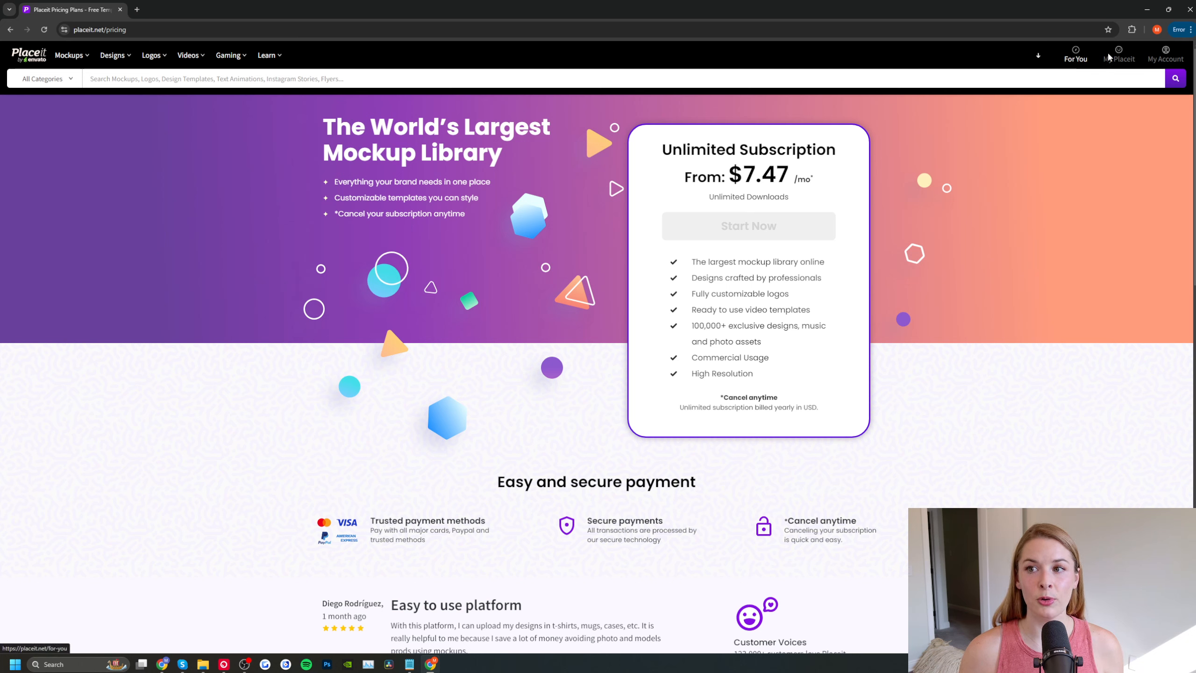
mouse_move(1163, 57)
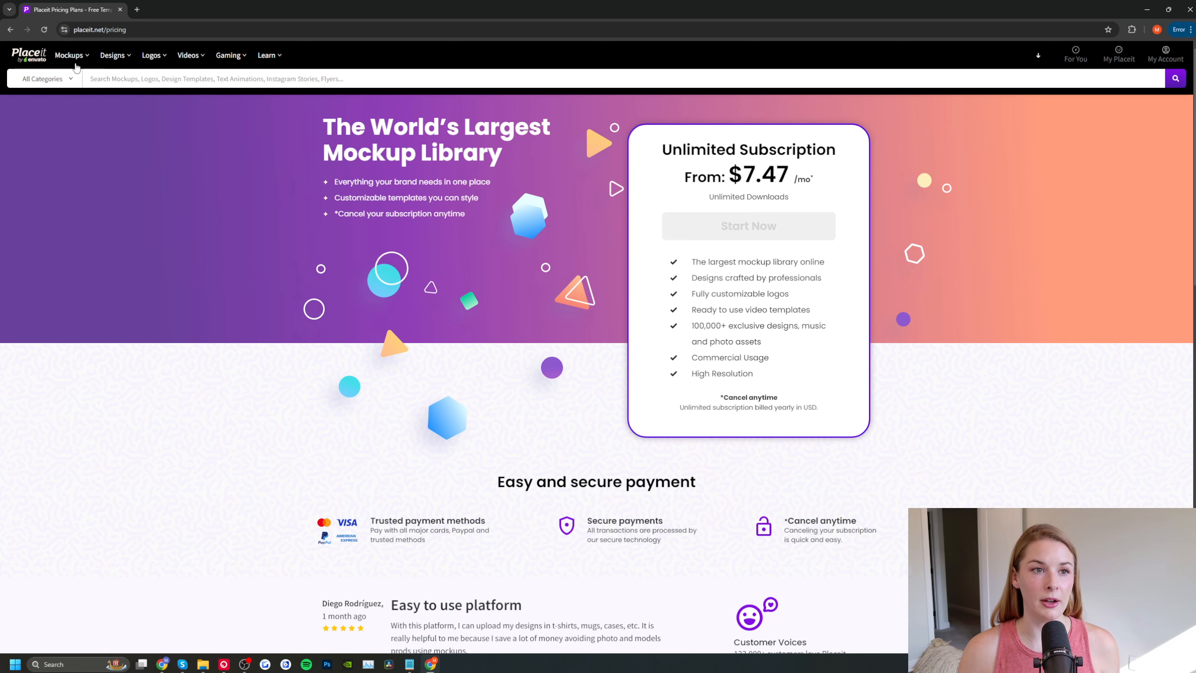
mouse_move(86, 59)
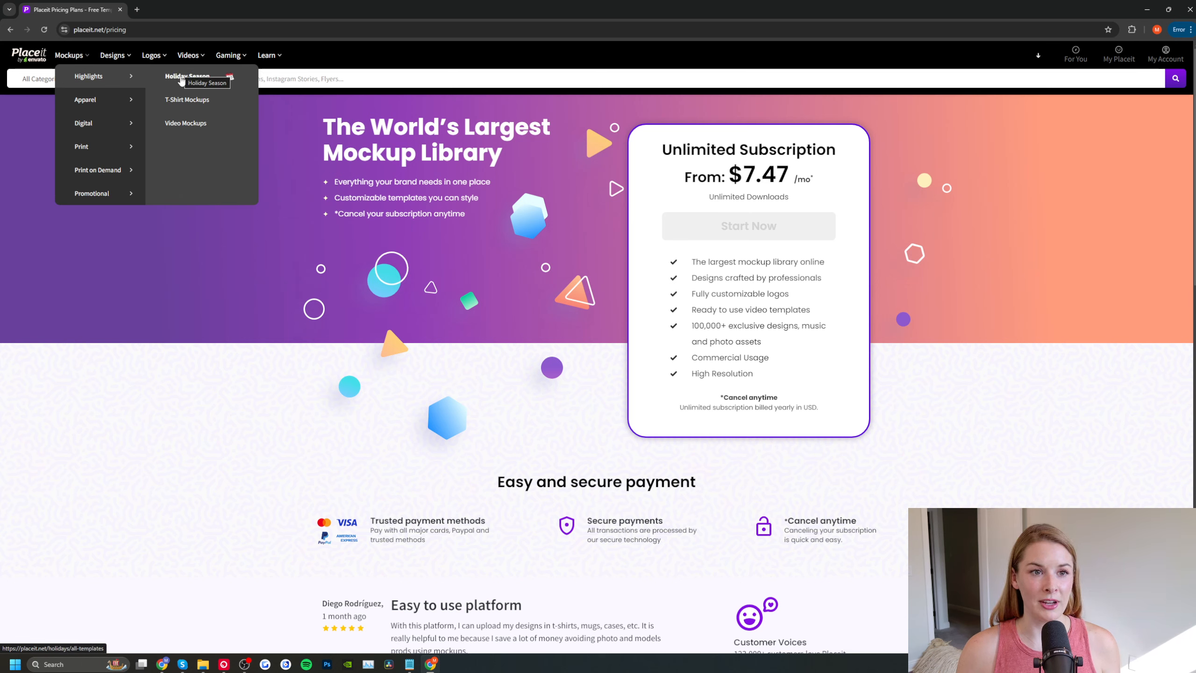
mouse_move(119, 93)
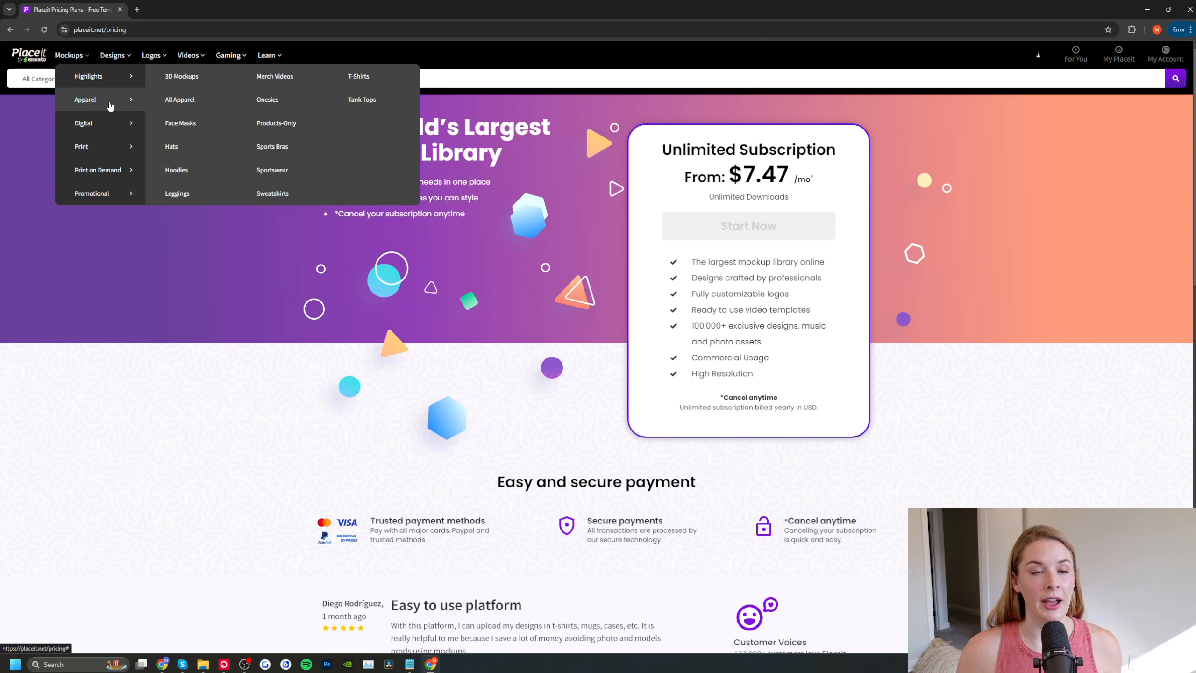
left_click(178, 83)
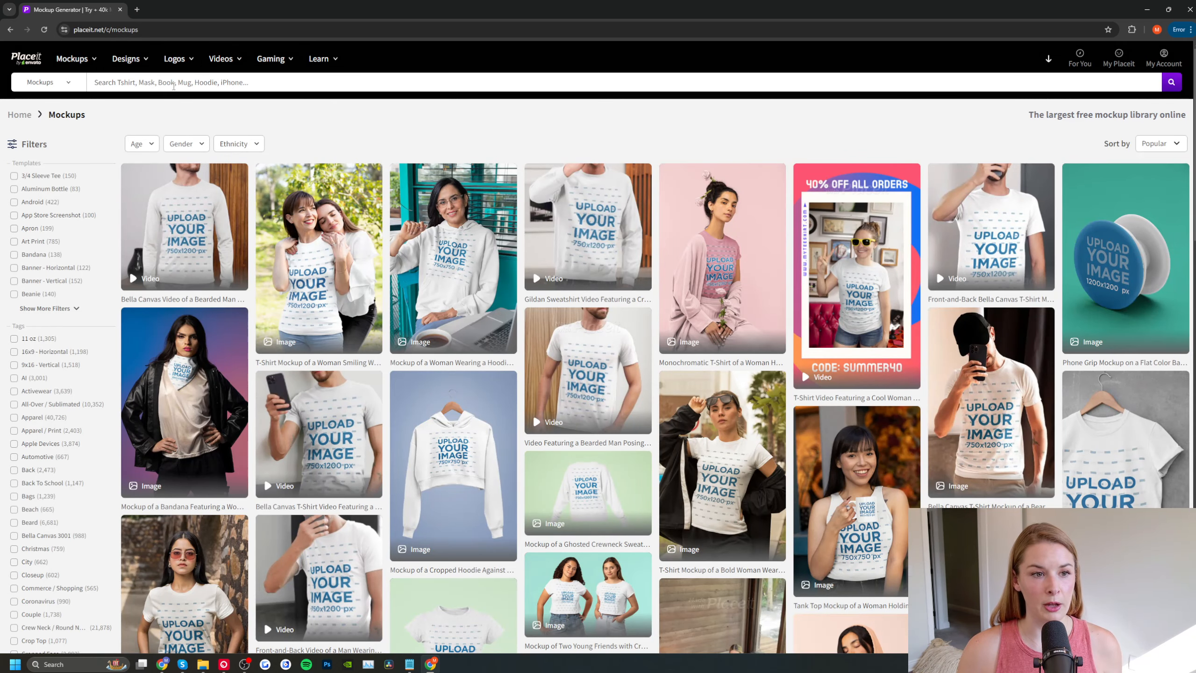
Browse the mockup library and expand the template filters to review the available template types and tags
scroll(184, 141, "down", 10)
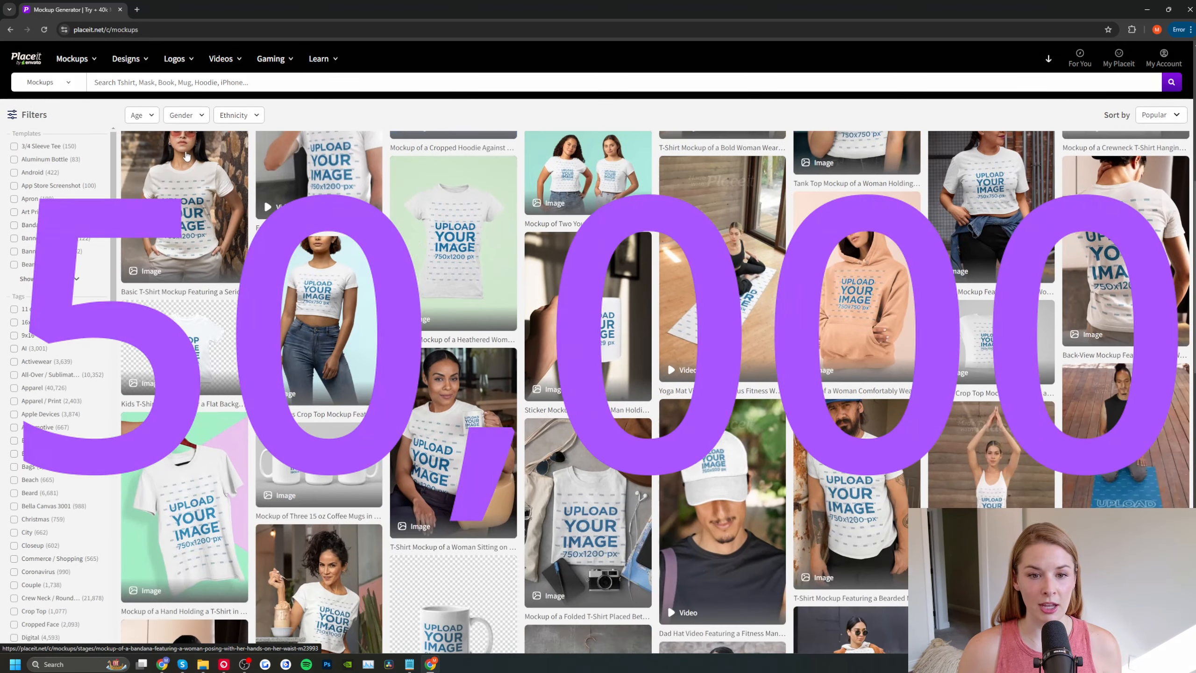
scroll(187, 161, "down", 10)
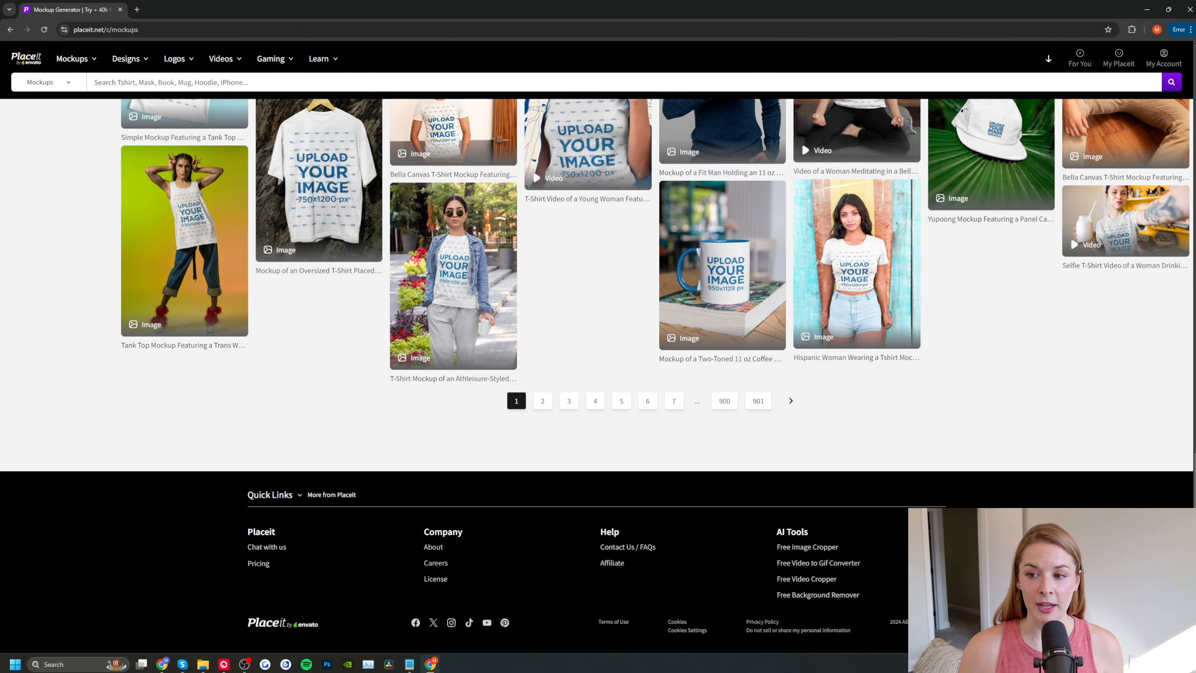
scroll(1173, 100, "up", 15)
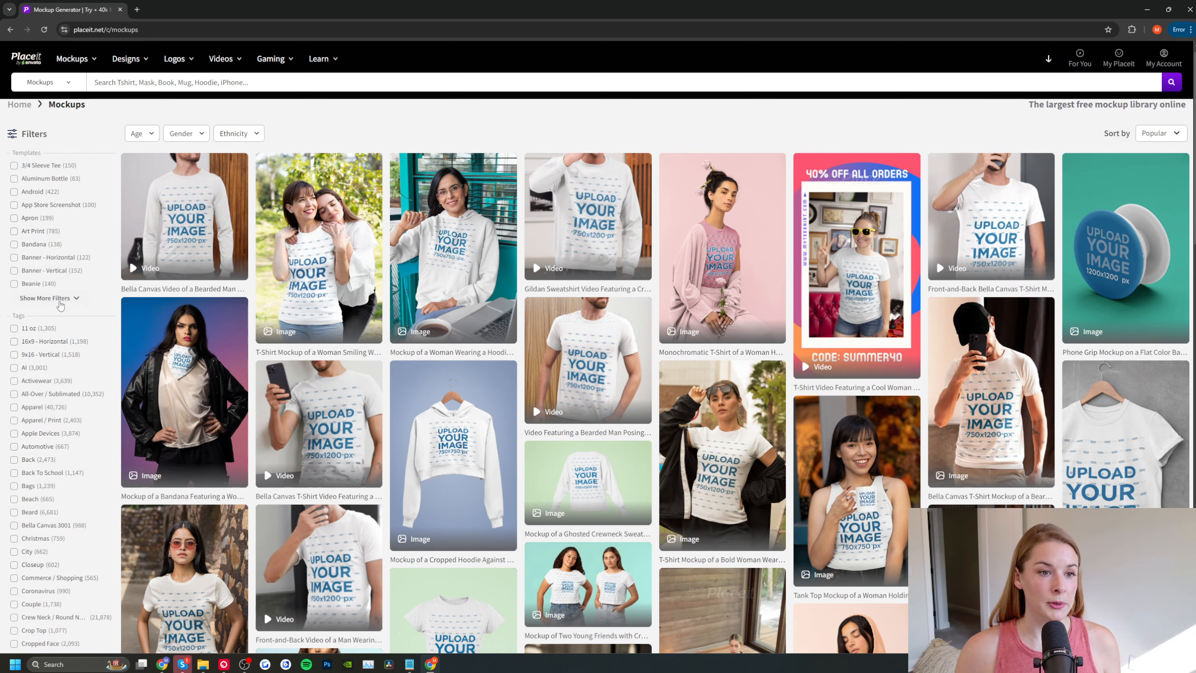
left_click(50, 298)
scroll(61, 305, "down", 15)
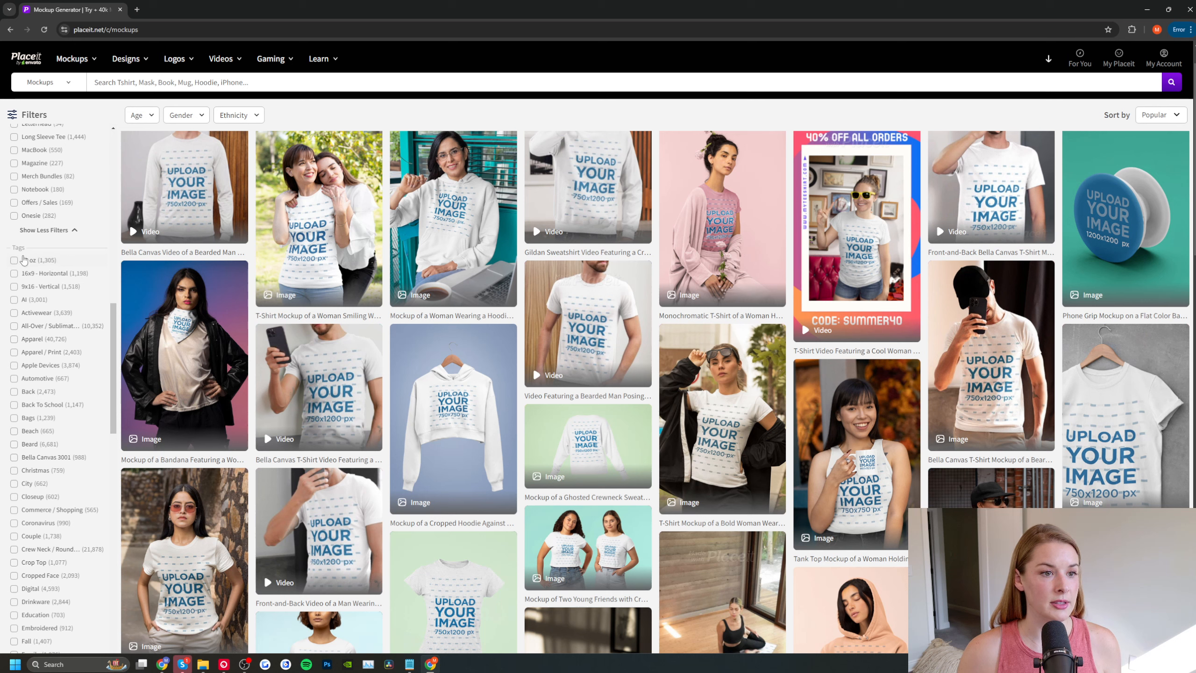
scroll(67, 567, "down", 3)
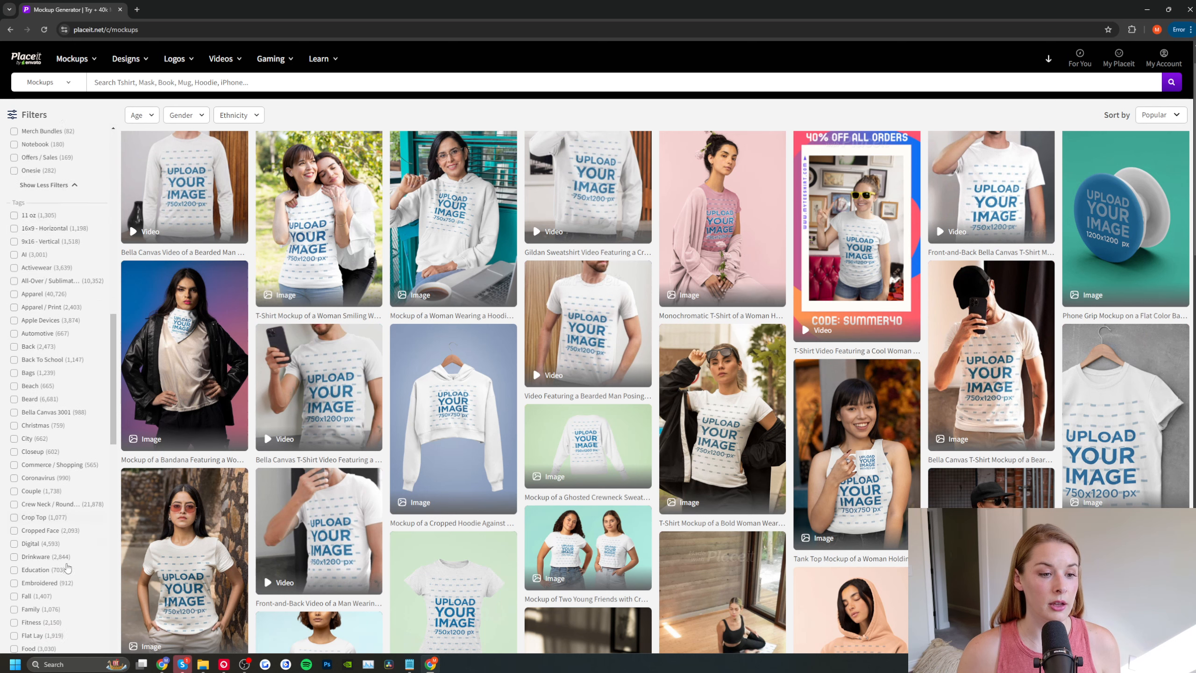
scroll(68, 568, "down", 2)
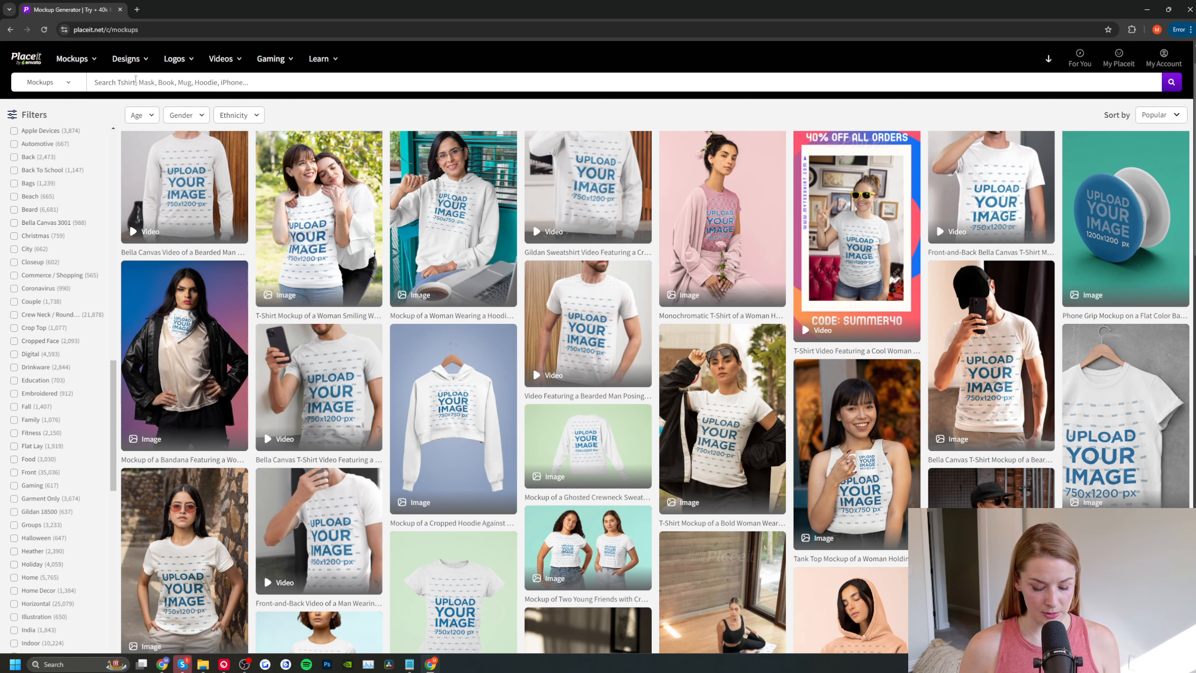
Search the mockups for "yoga" and filter the results by the Bella Canvas 3001 tag
type("yoga")
key("Return")
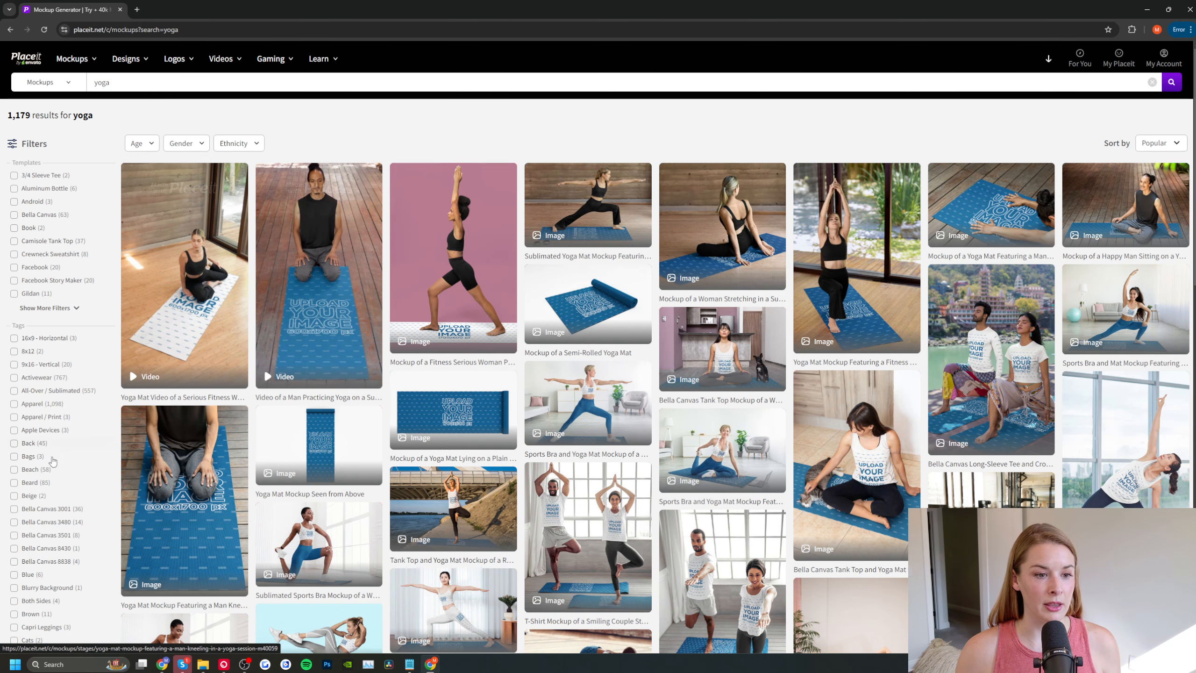
left_click(32, 510)
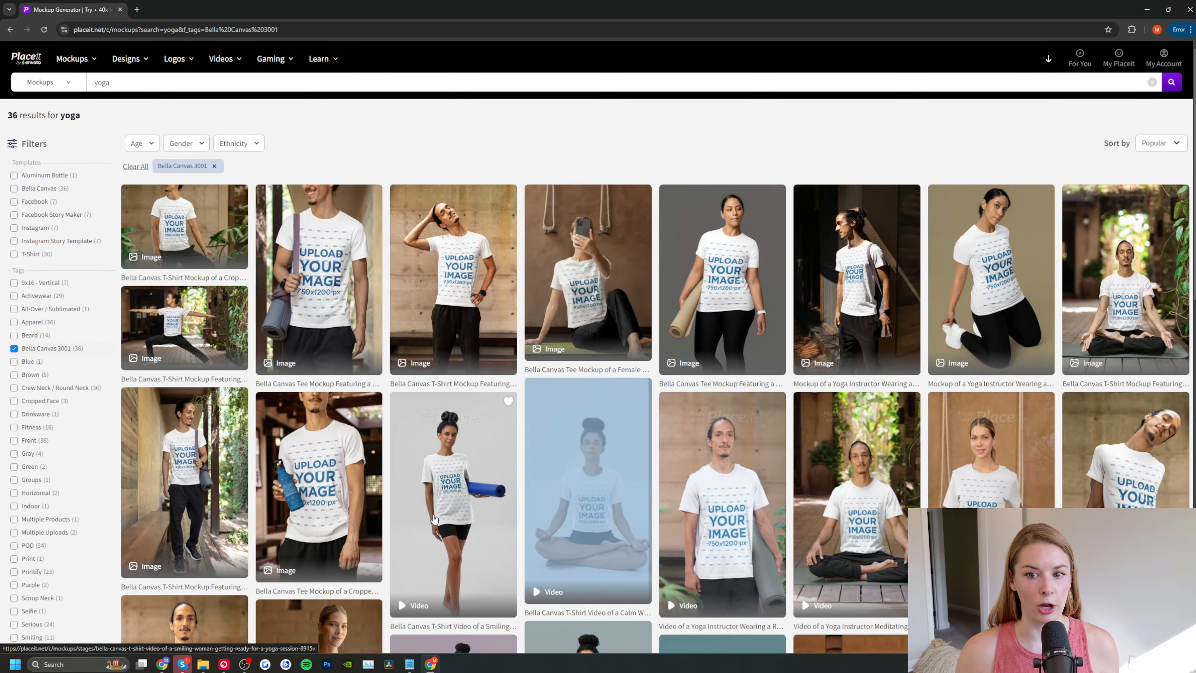
Open the Bella Canvas tee mockup of a smiling woman in a fitness and wellness center for editing and dismiss the customization tip
scroll(461, 531, "down", 5)
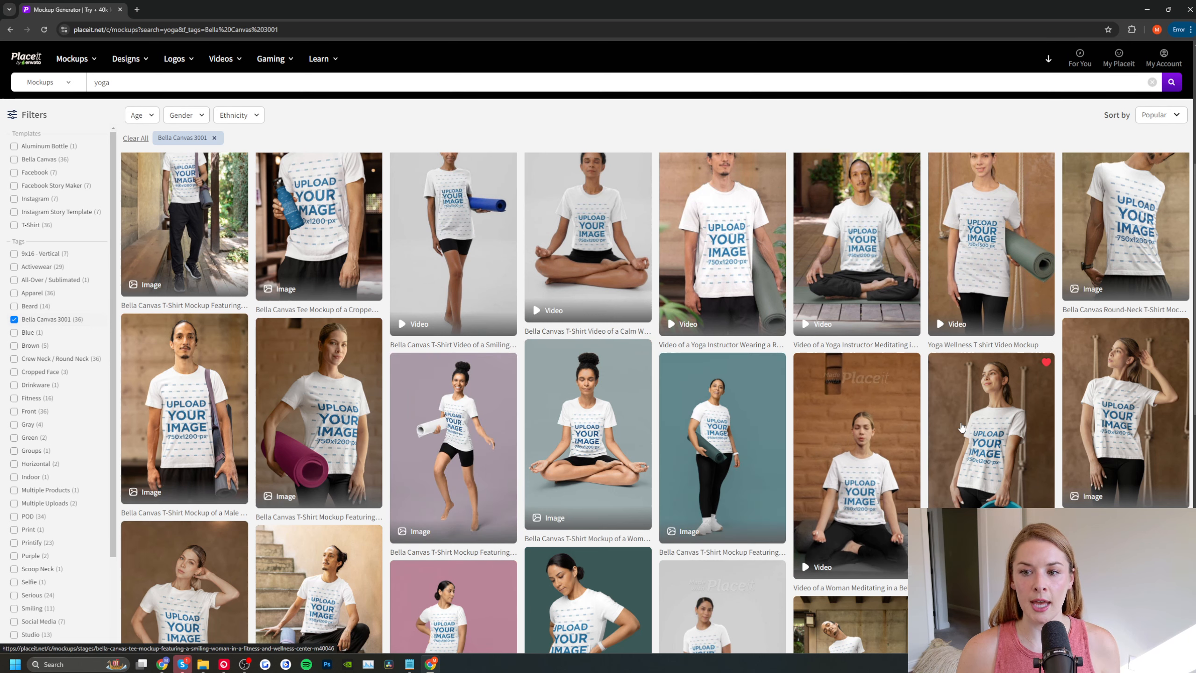
left_click(994, 434)
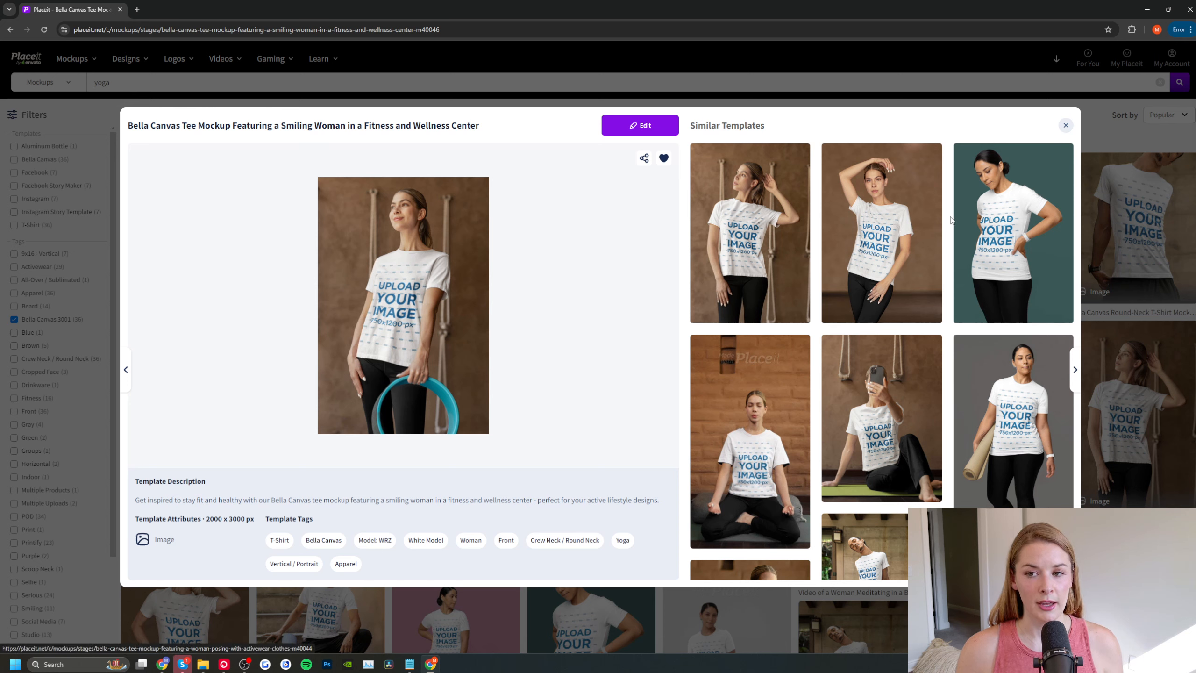
scroll(763, 399, "down", 3)
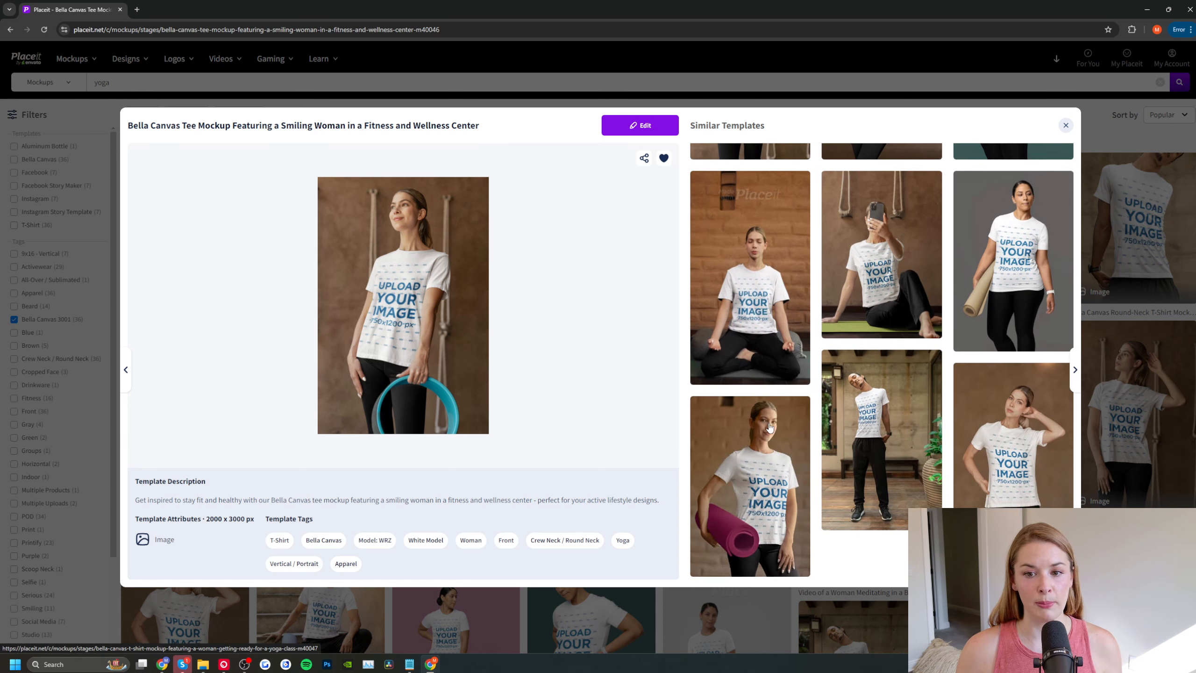
scroll(939, 375, "up", 3)
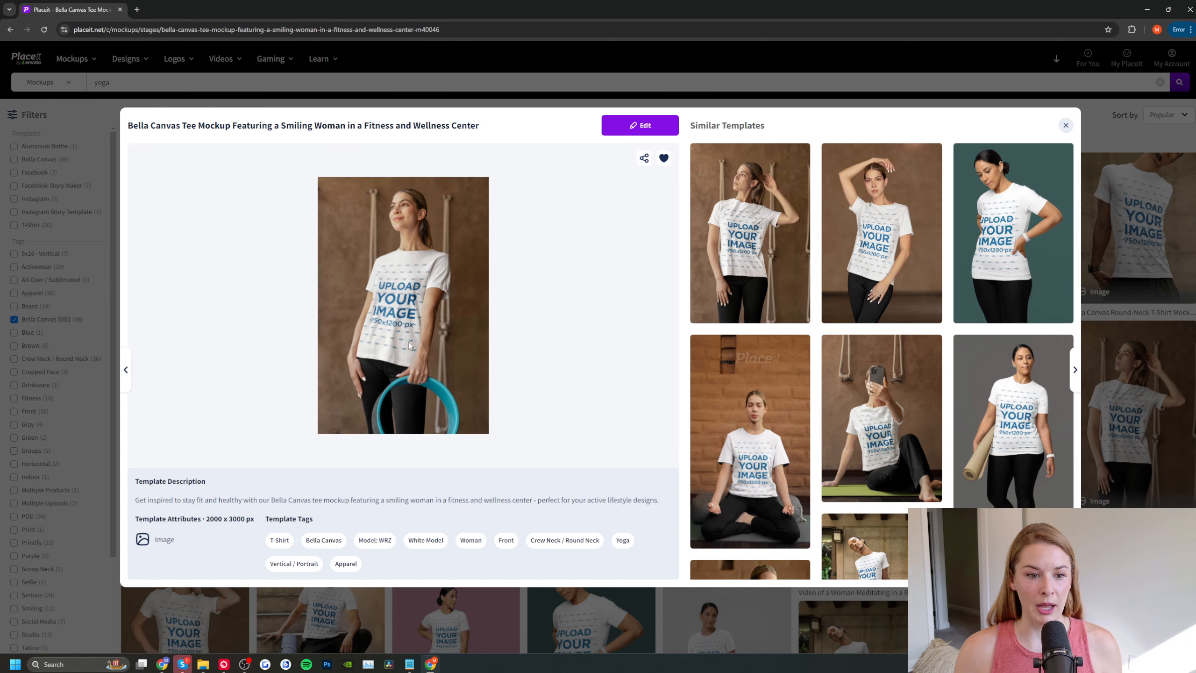
left_click(630, 126)
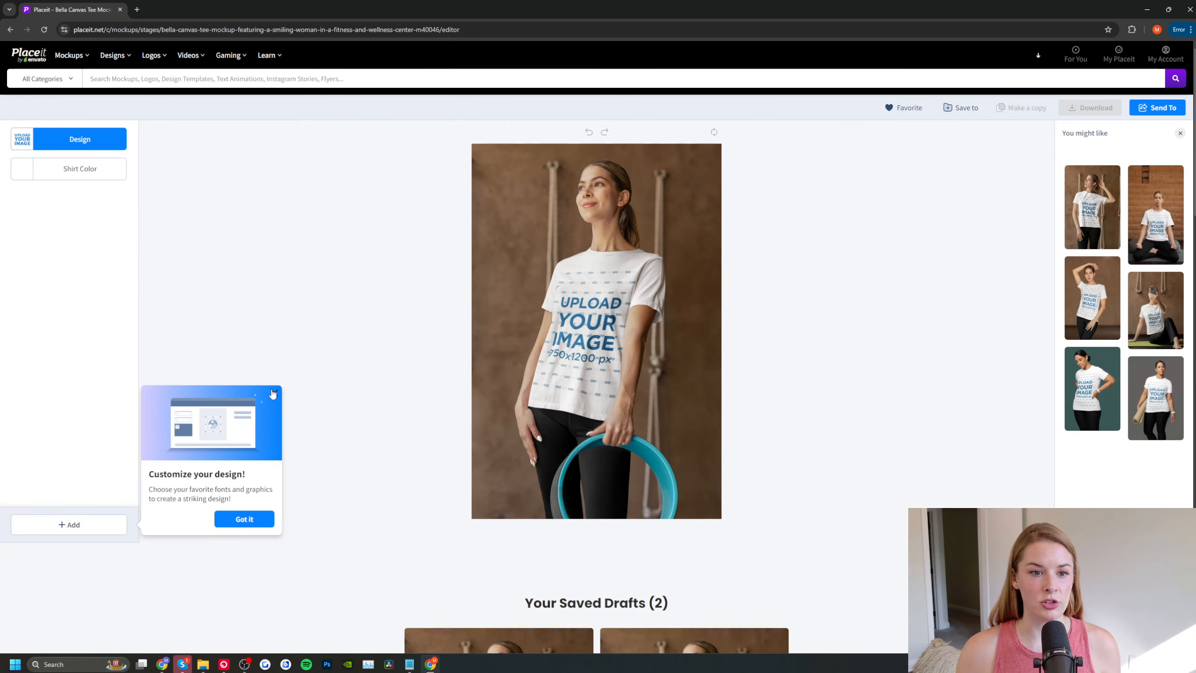
left_click(274, 392)
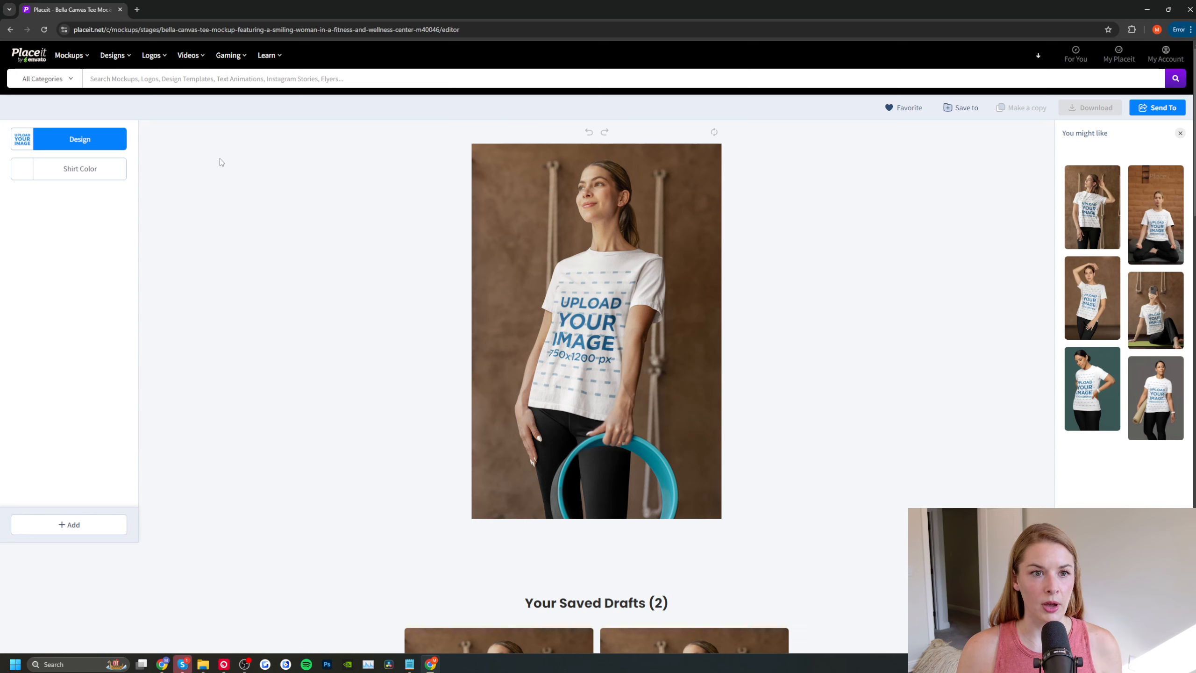
Import the "Come On Inner Peace" design from Downloads, scale it to 175%, shift it upward in the print area and apply the crop
left_click(97, 142)
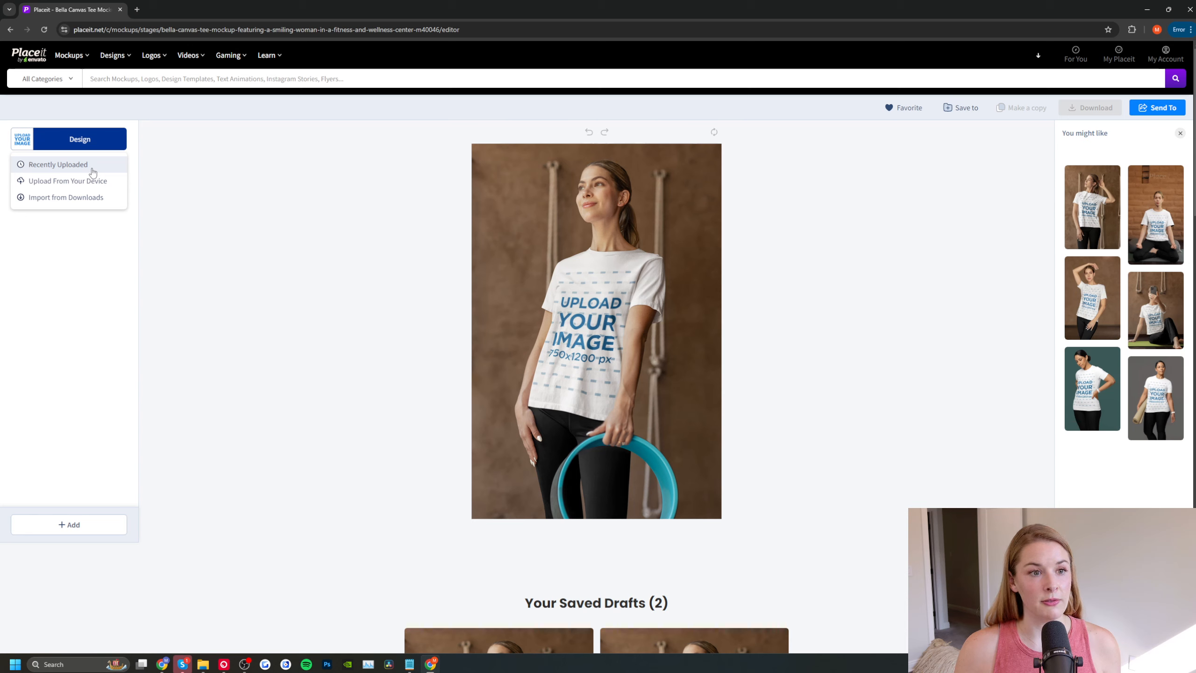
left_click(73, 198)
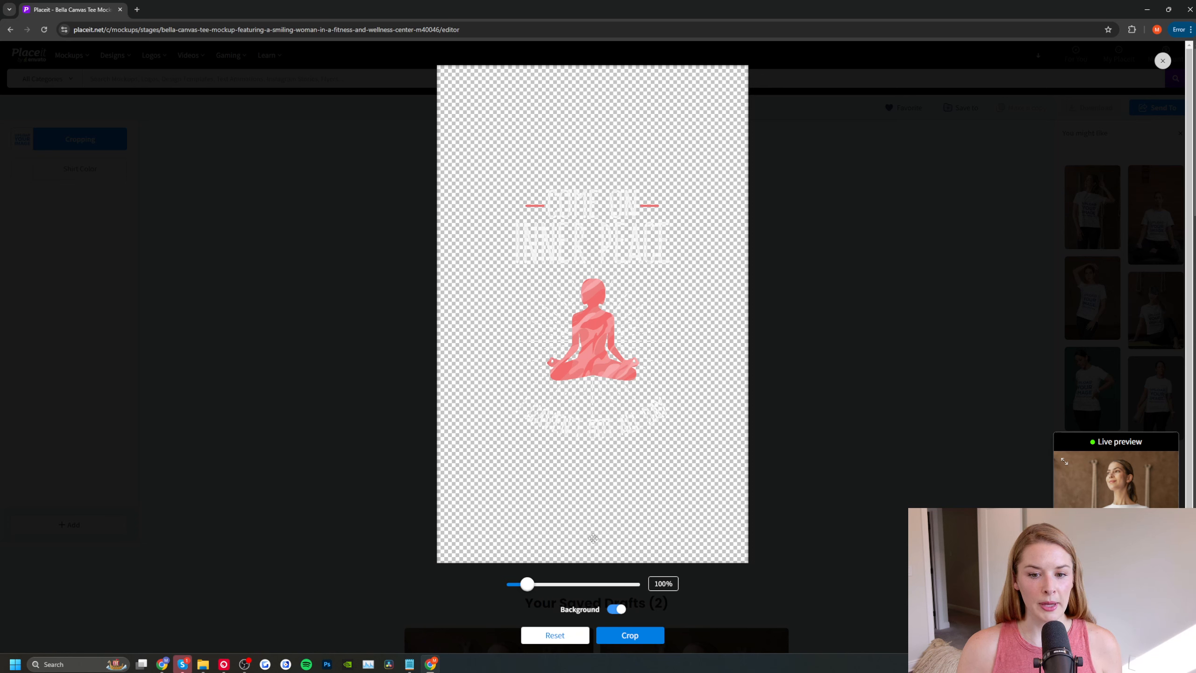
mouse_move(616, 254)
left_mouse_down()
mouse_move(605, 261)
mouse_move(602, 247)
mouse_move(609, 258)
mouse_move(616, 235)
left_mouse_up()
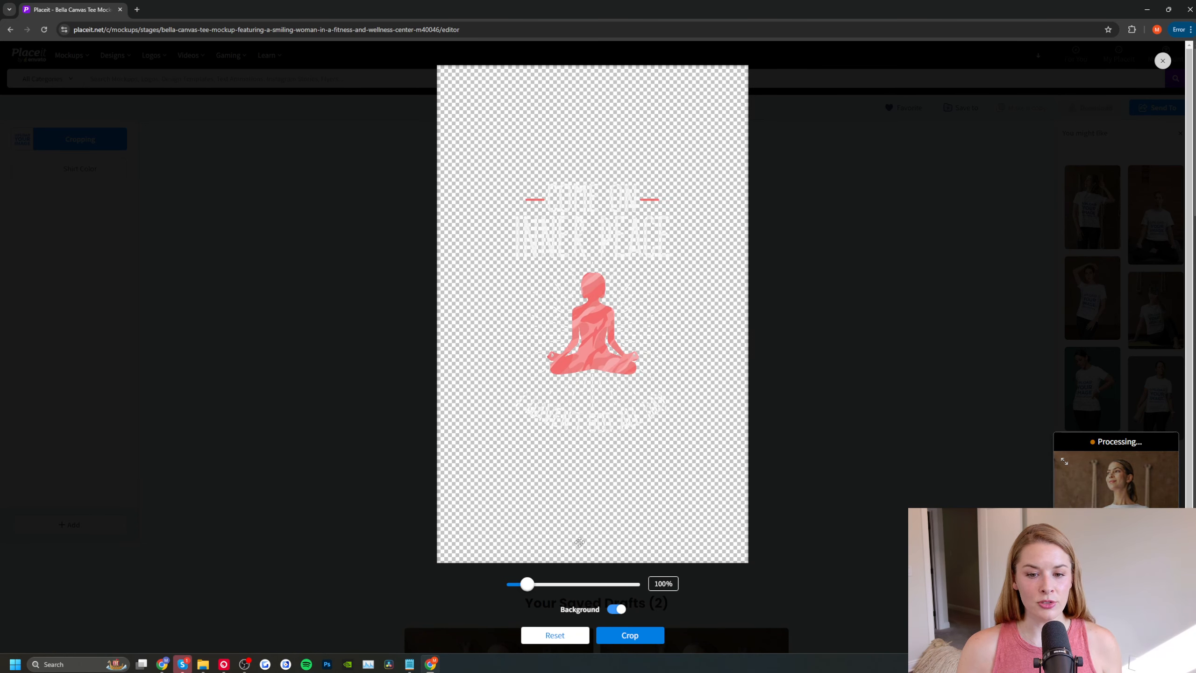
left_click_drag(529, 584, 551, 584)
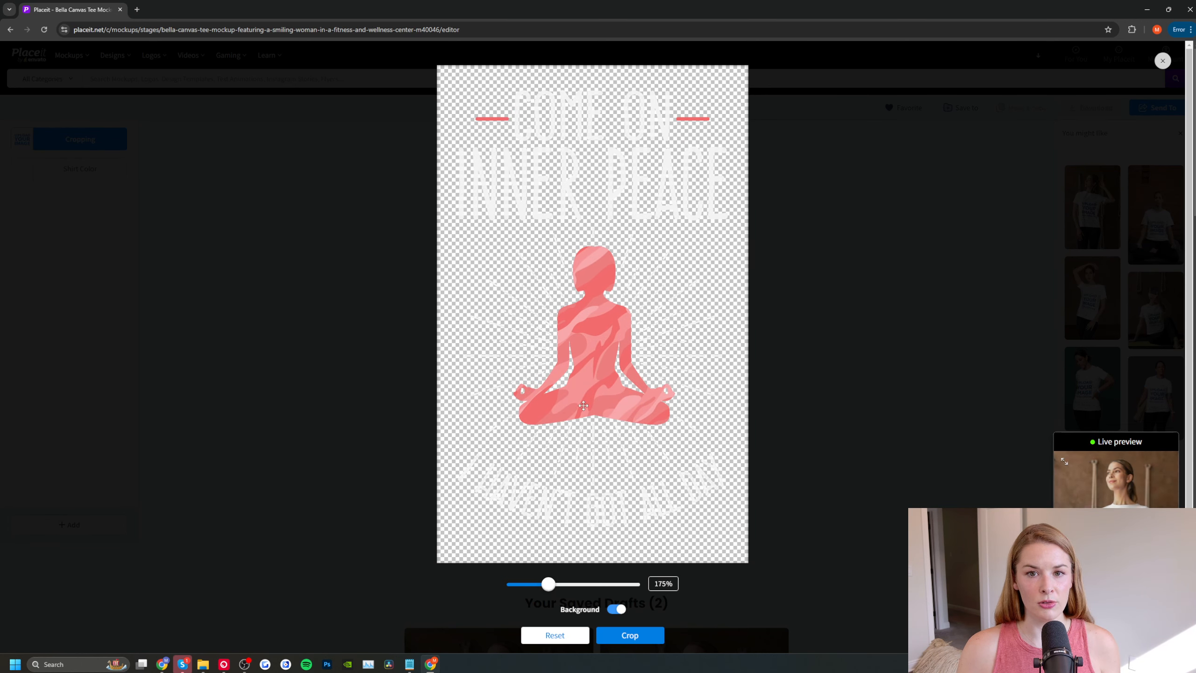
left_click_drag(581, 418, 581, 405)
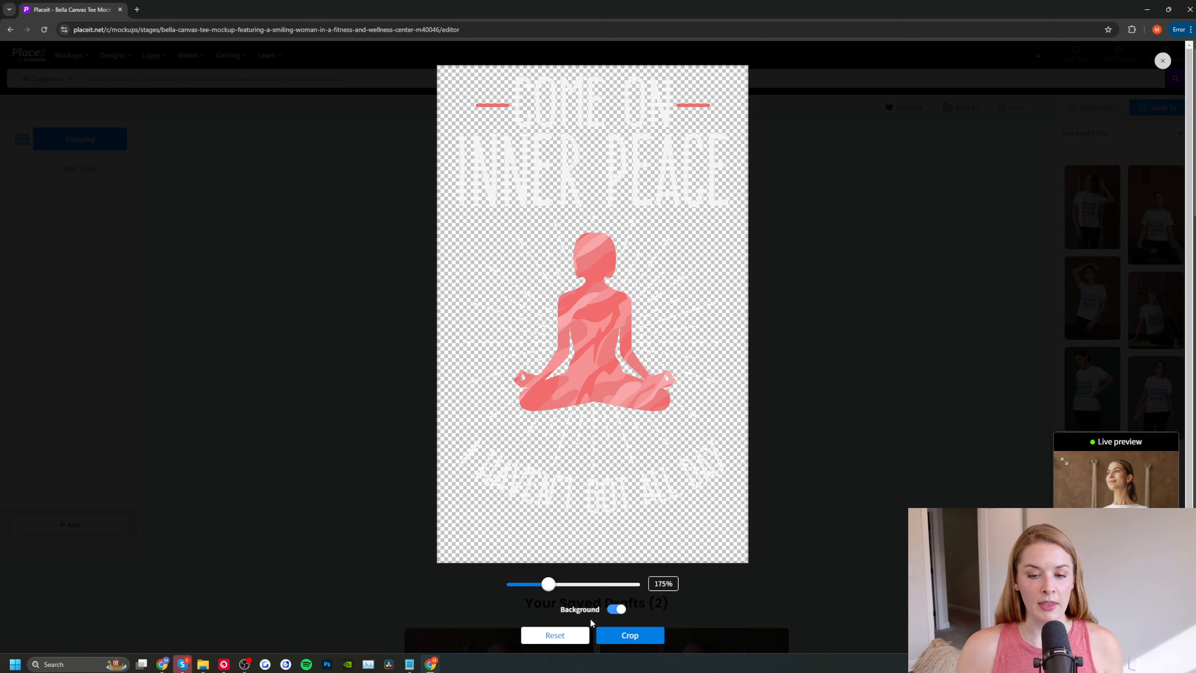
left_click(614, 636)
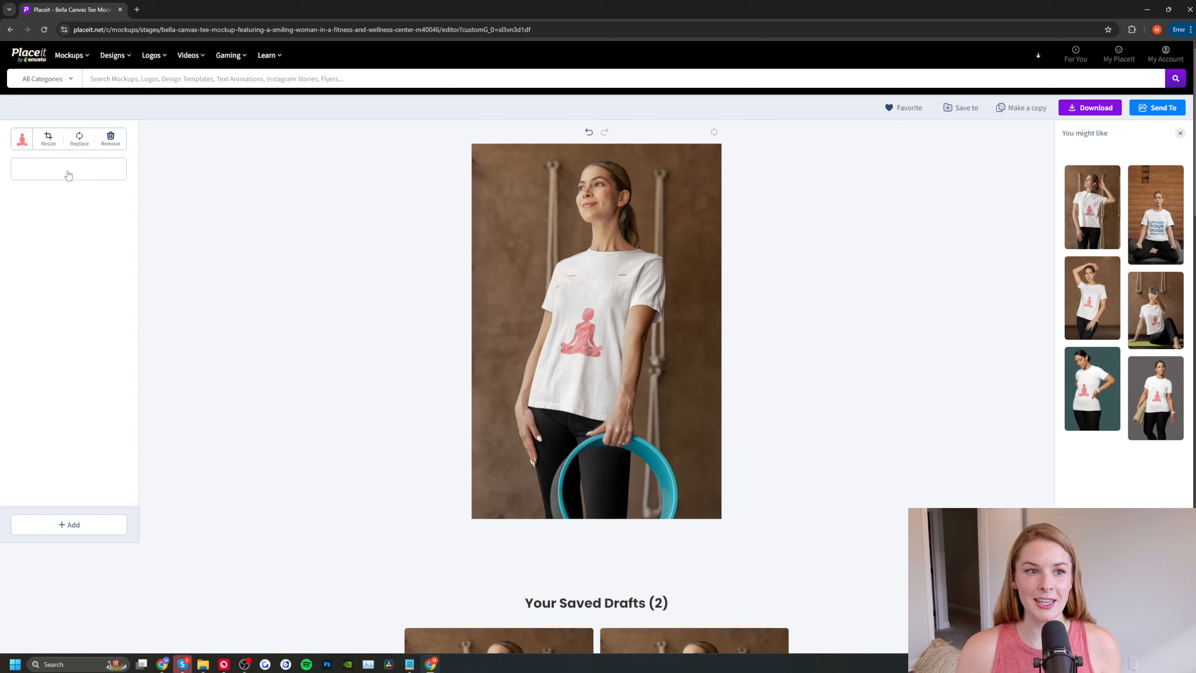
Try the neon palette's green, orange, coral and purple as the shirt color, finishing with black
left_click(93, 175)
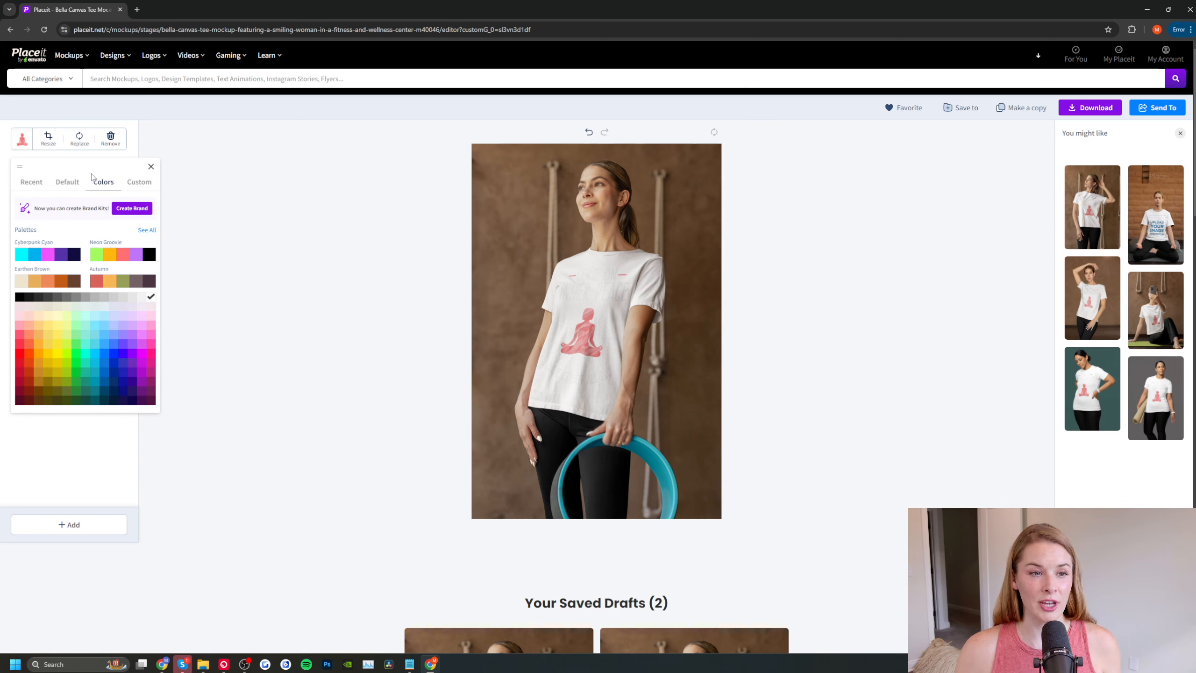
left_click(94, 258)
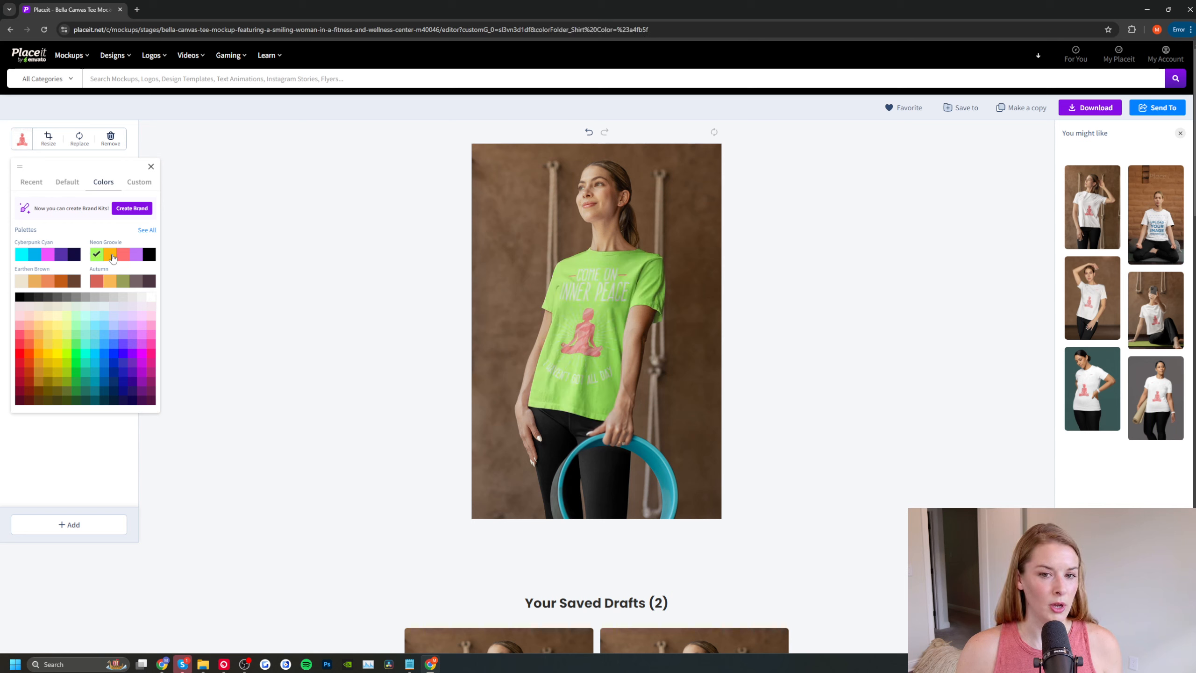
left_click(111, 256)
left_click(124, 256)
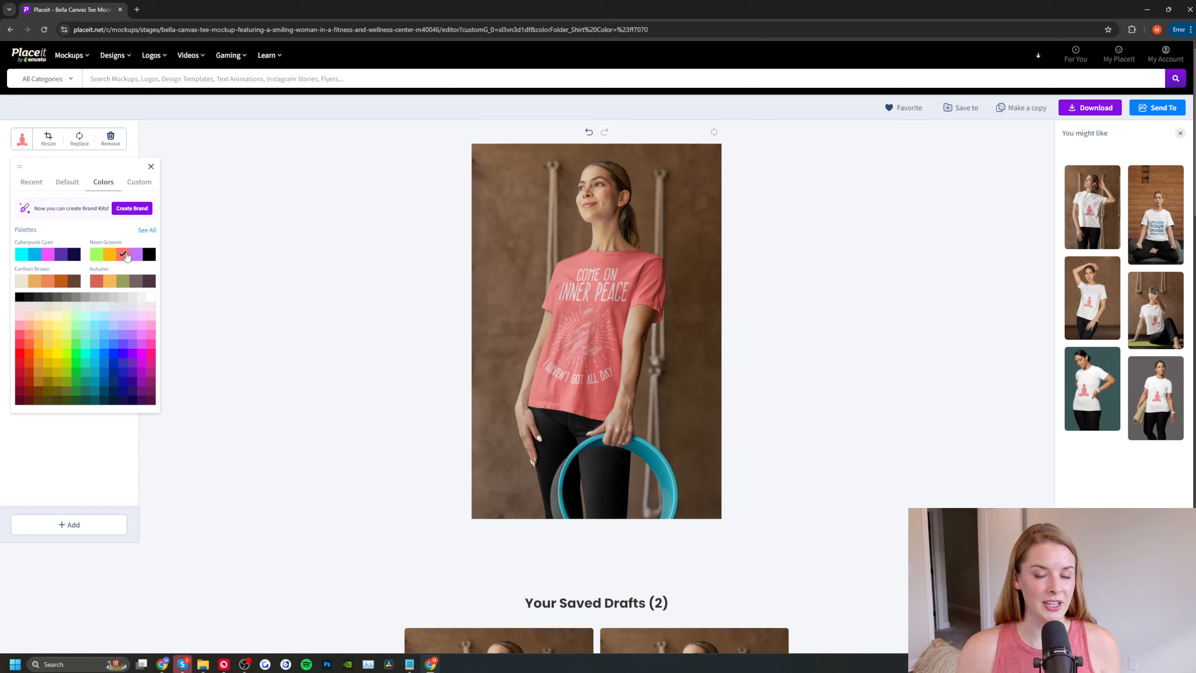
left_click(135, 257)
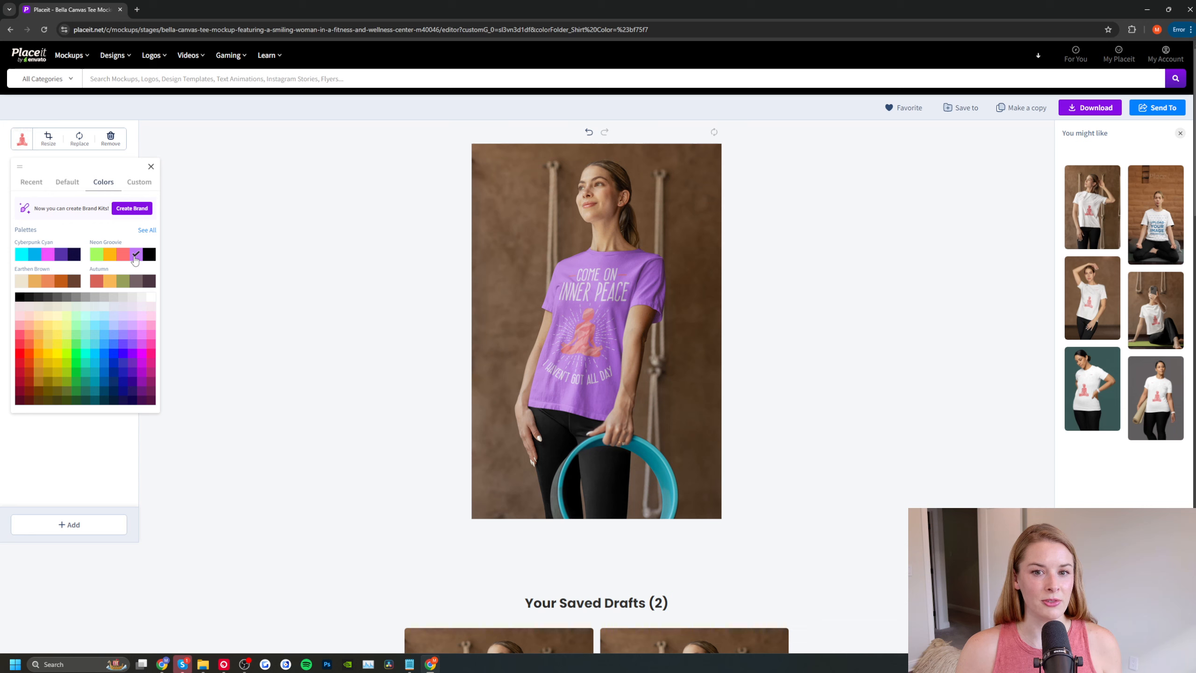
left_click(148, 259)
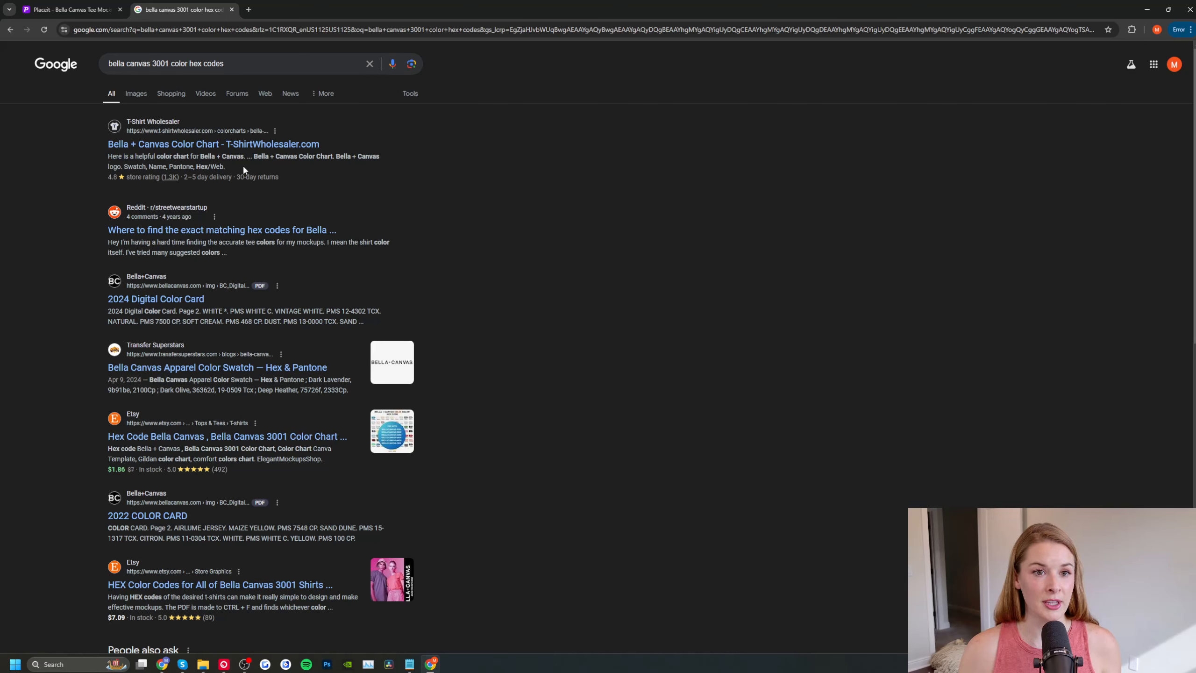
Open T-Shirt Wholesaler's Bella + Canvas color chart from the search results and look through the shirt colors' hex codes
left_click(240, 149)
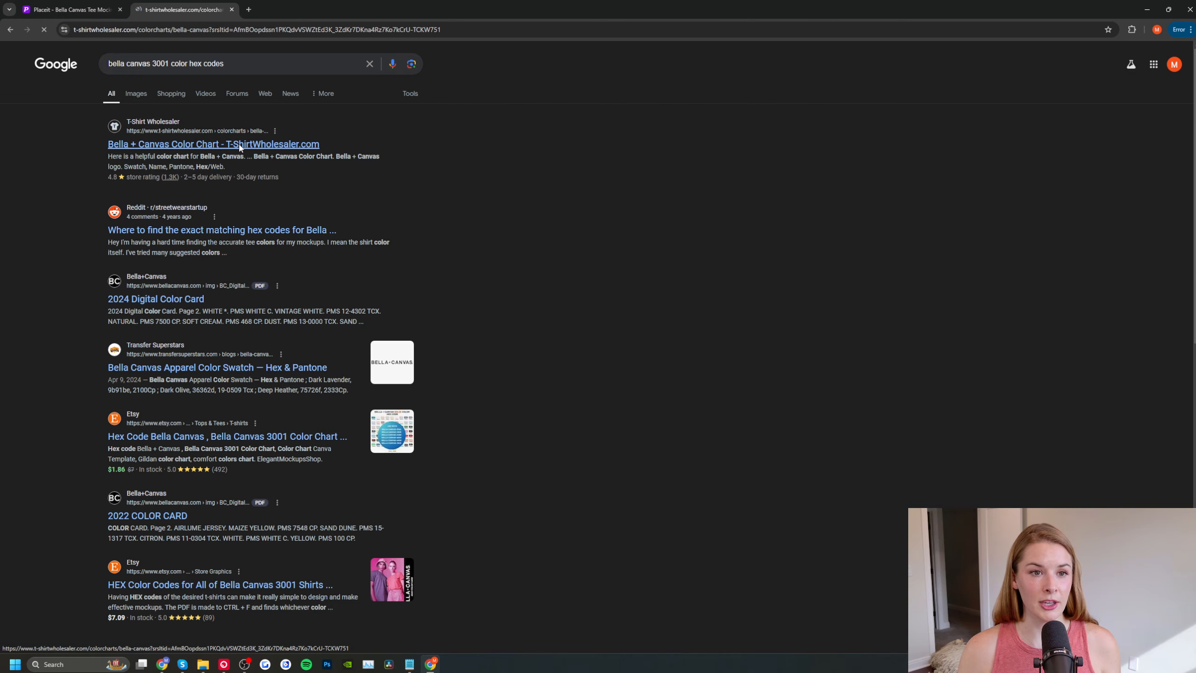
scroll(430, 315, "down", 12)
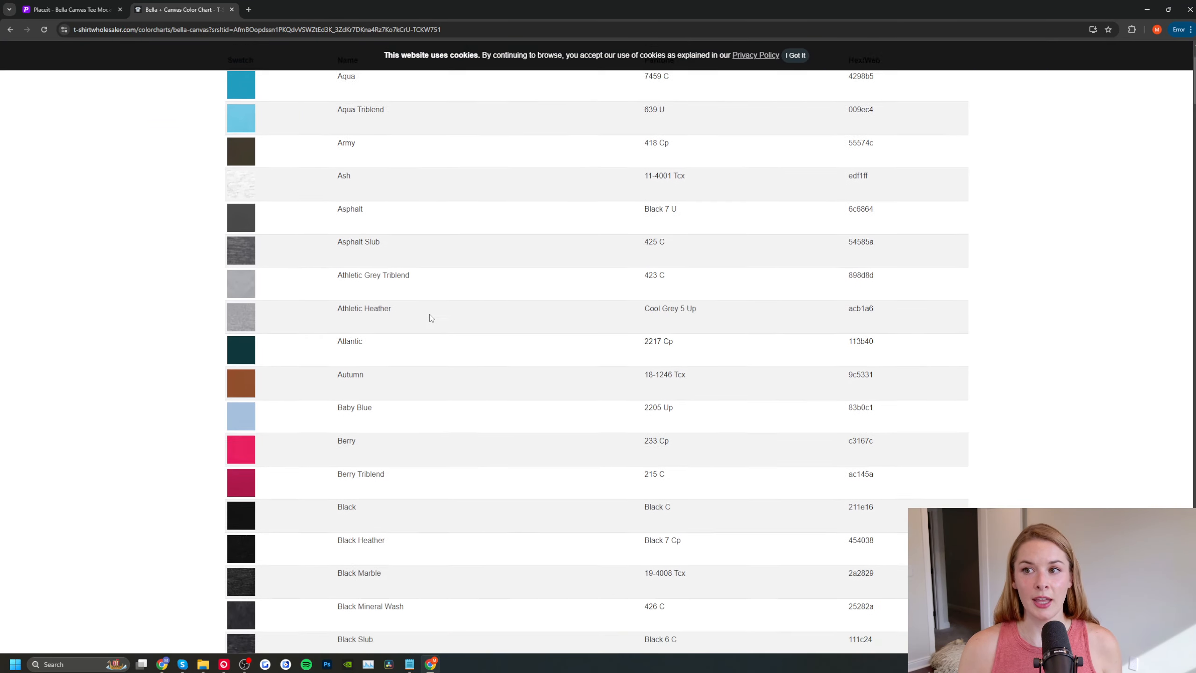
scroll(430, 314, "down", 15)
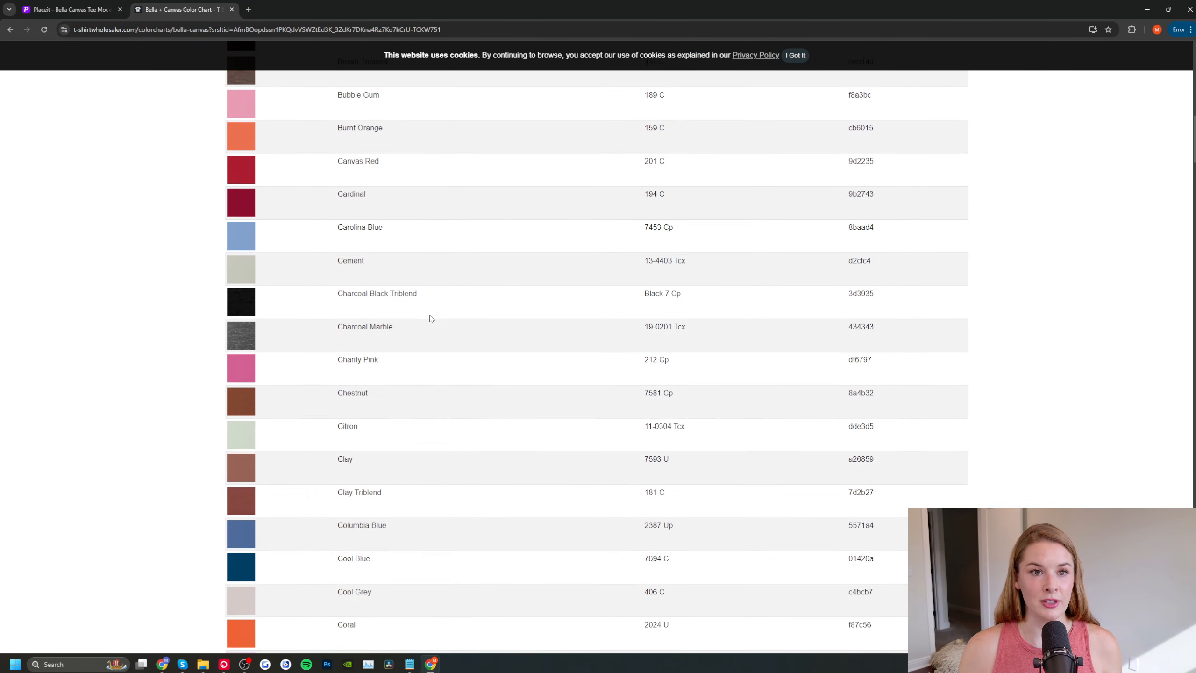
scroll(431, 320, "down", 7)
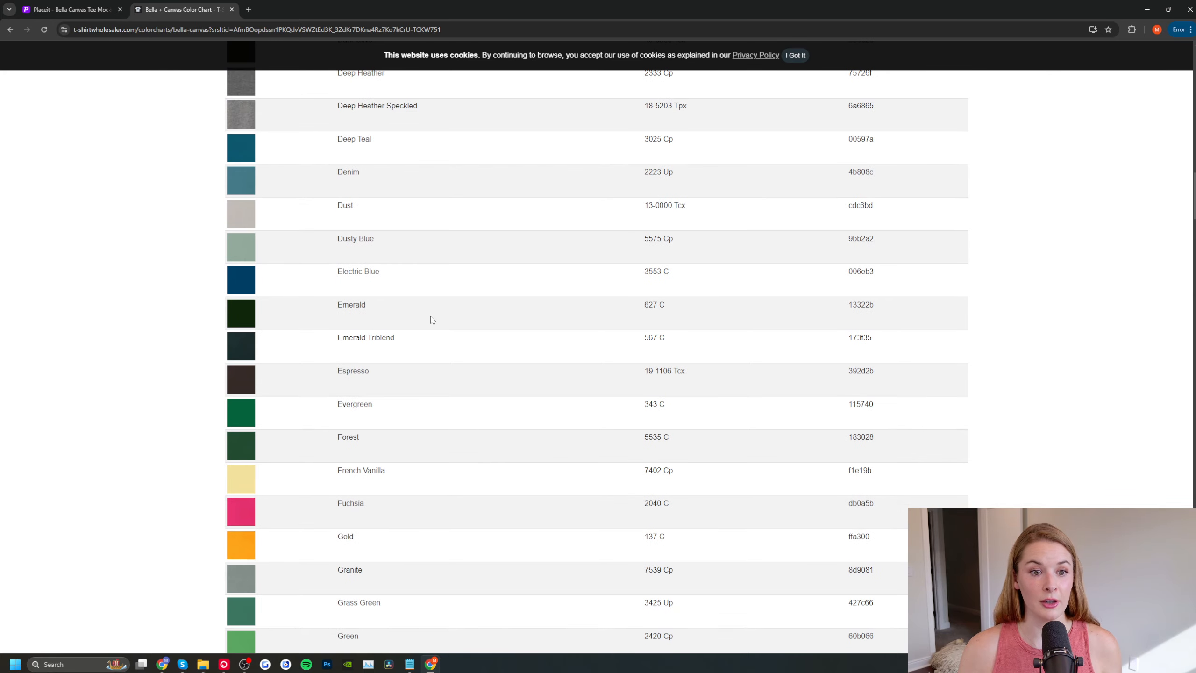
scroll(430, 316, "down", 20)
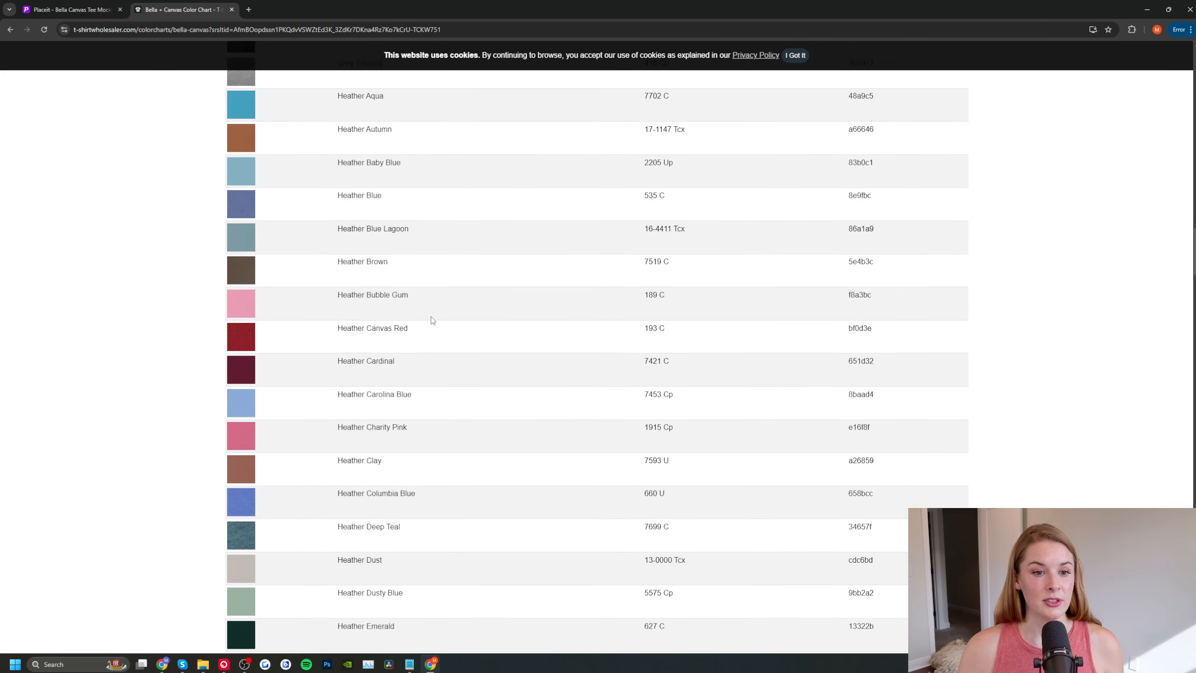
Find Maroon in the Bella + Canvas color chart and copy its hex code
scroll(431, 320, "down", 5)
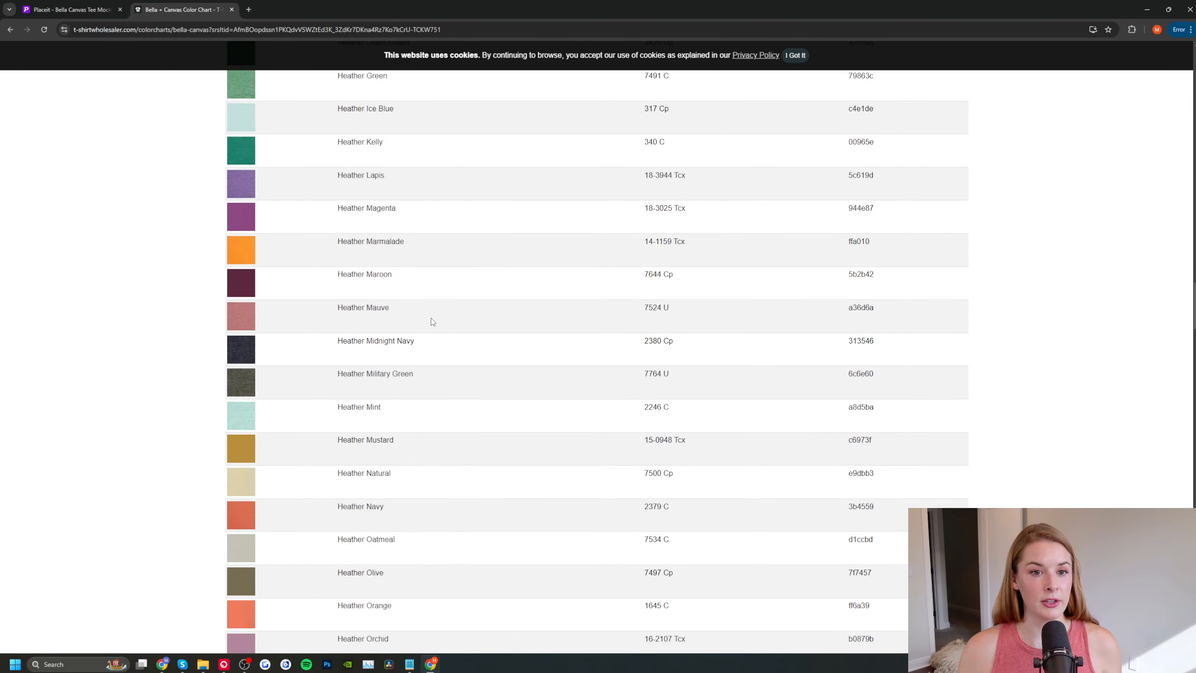
scroll(432, 321, "down", 8)
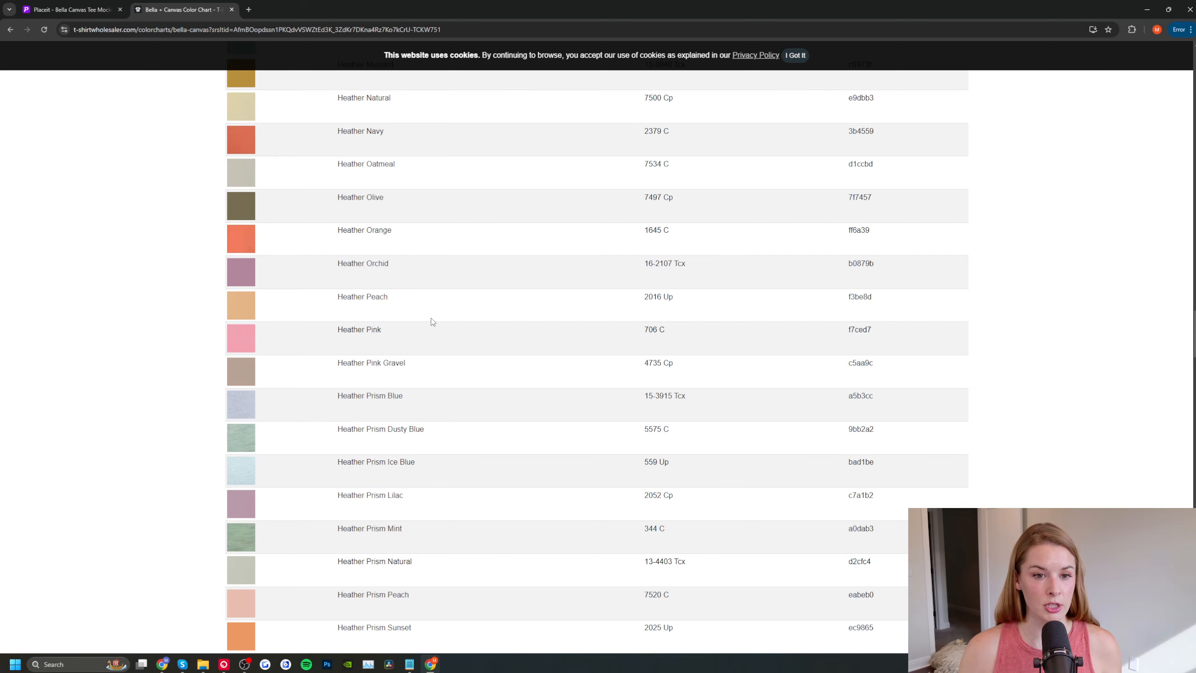
scroll(431, 321, "down", 20)
double_click(847, 425)
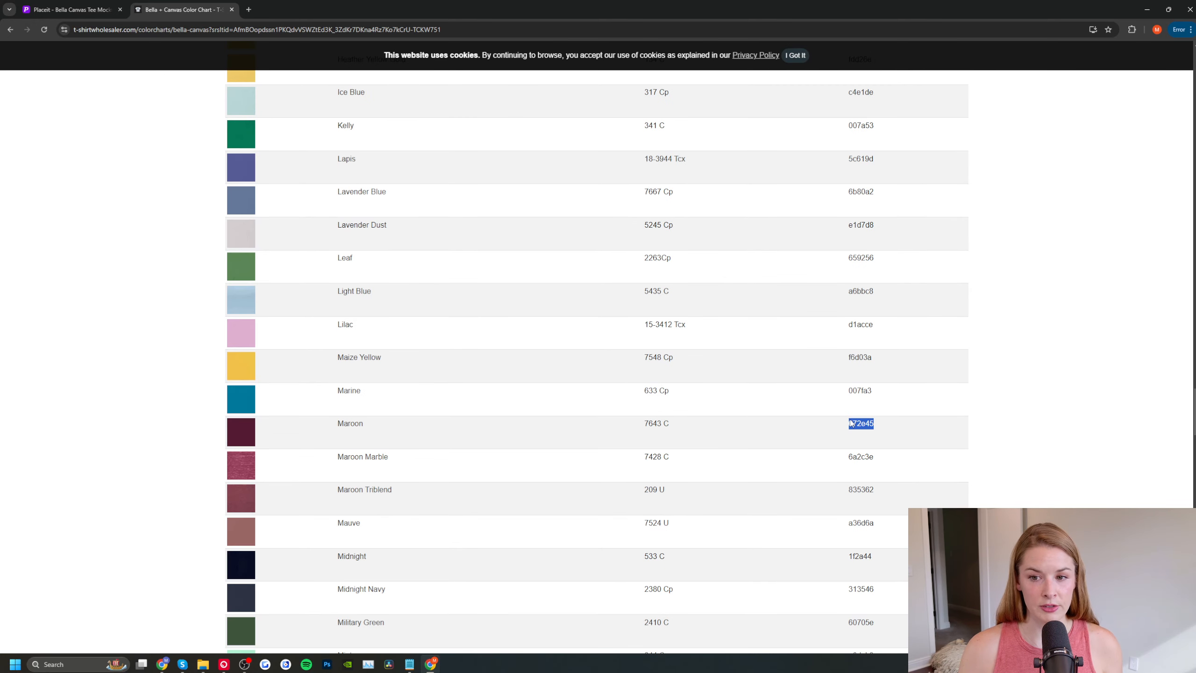
Return to the Placeit mockup and set a custom shirt color of 672E45
left_click(70, 10)
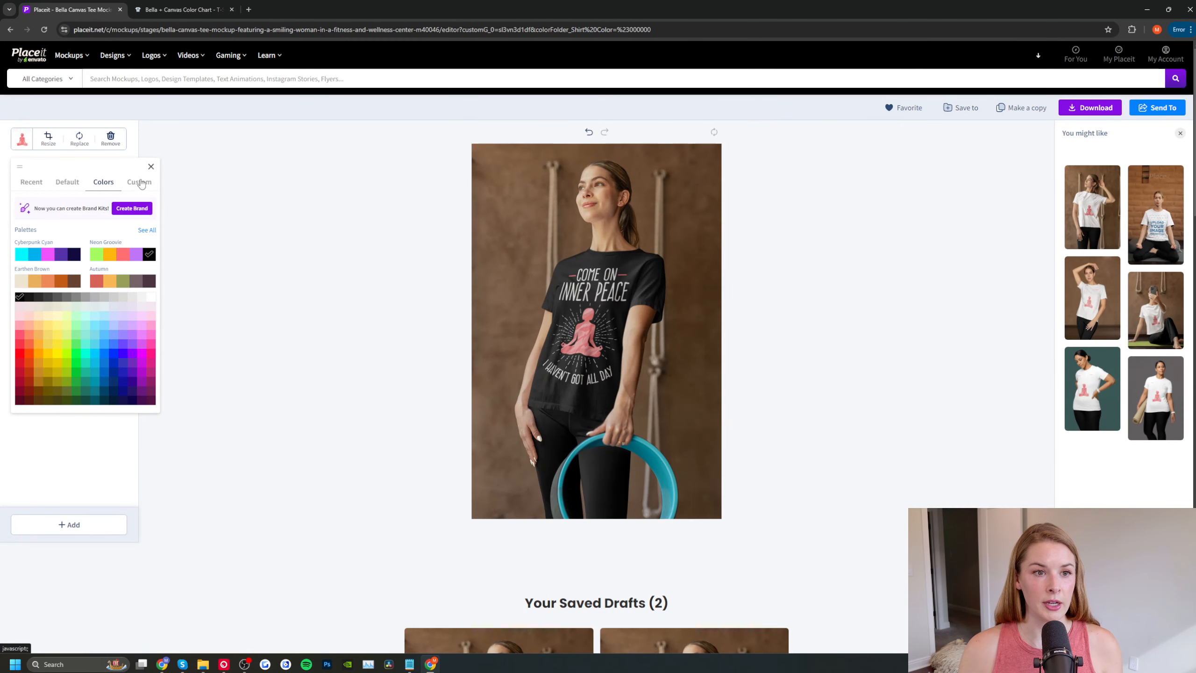
left_click(144, 183)
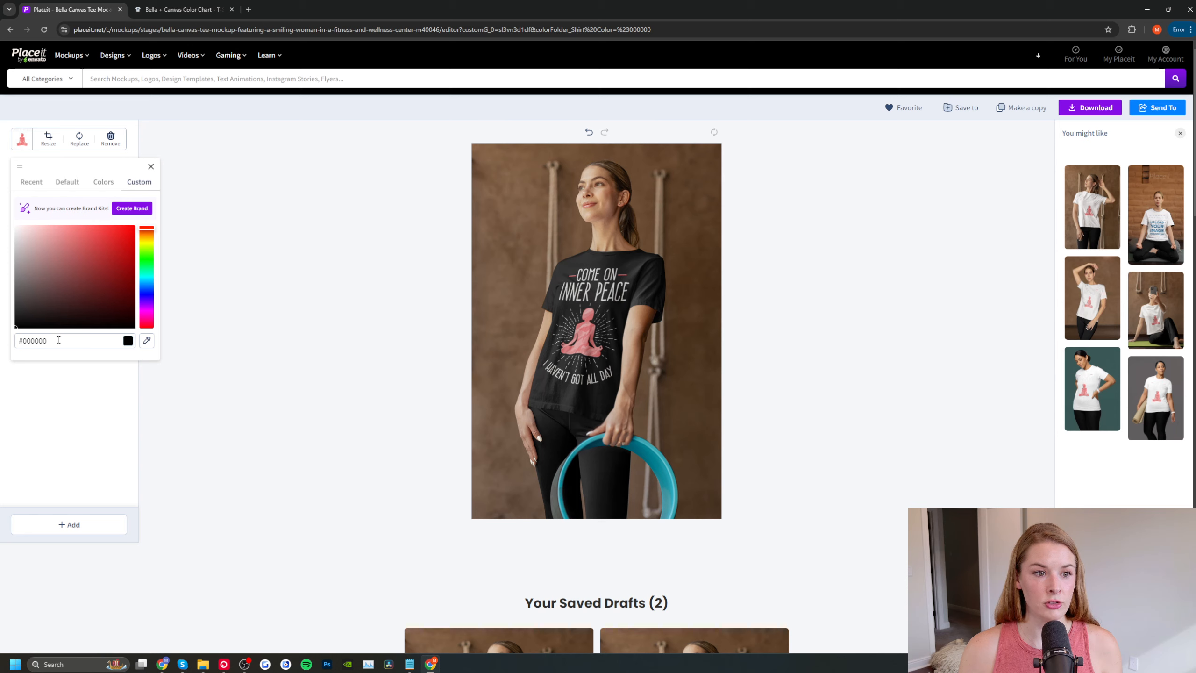
left_click_drag(47, 342, 16, 335)
type("672E45")
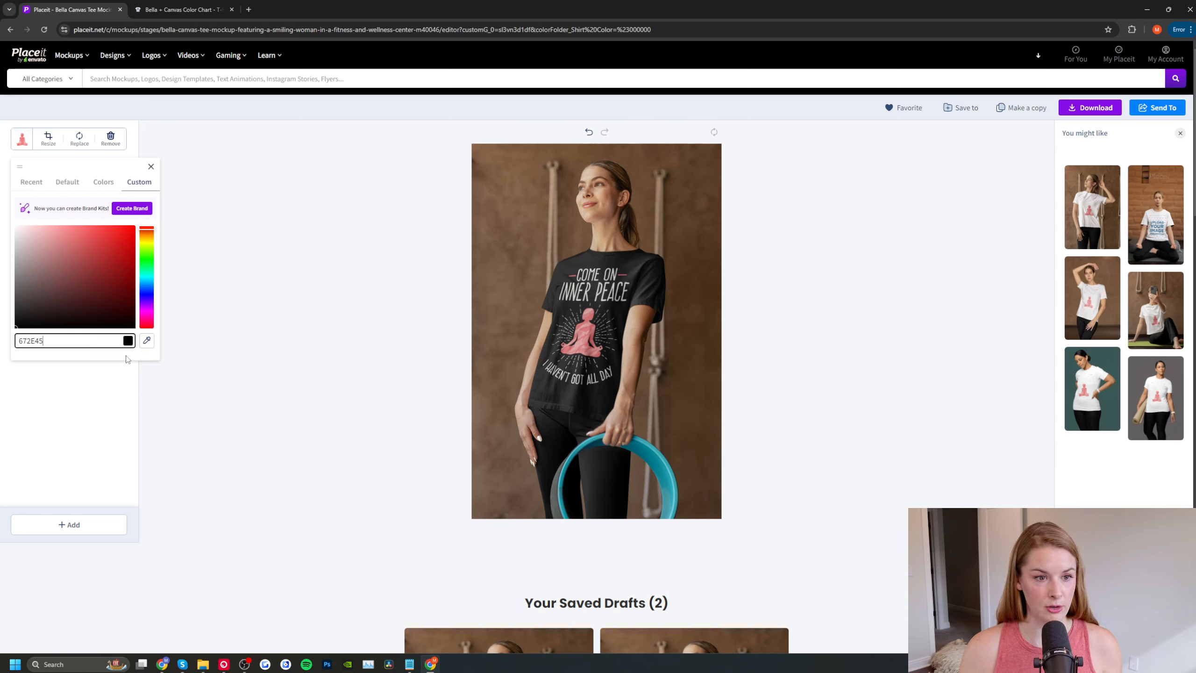
key("Return")
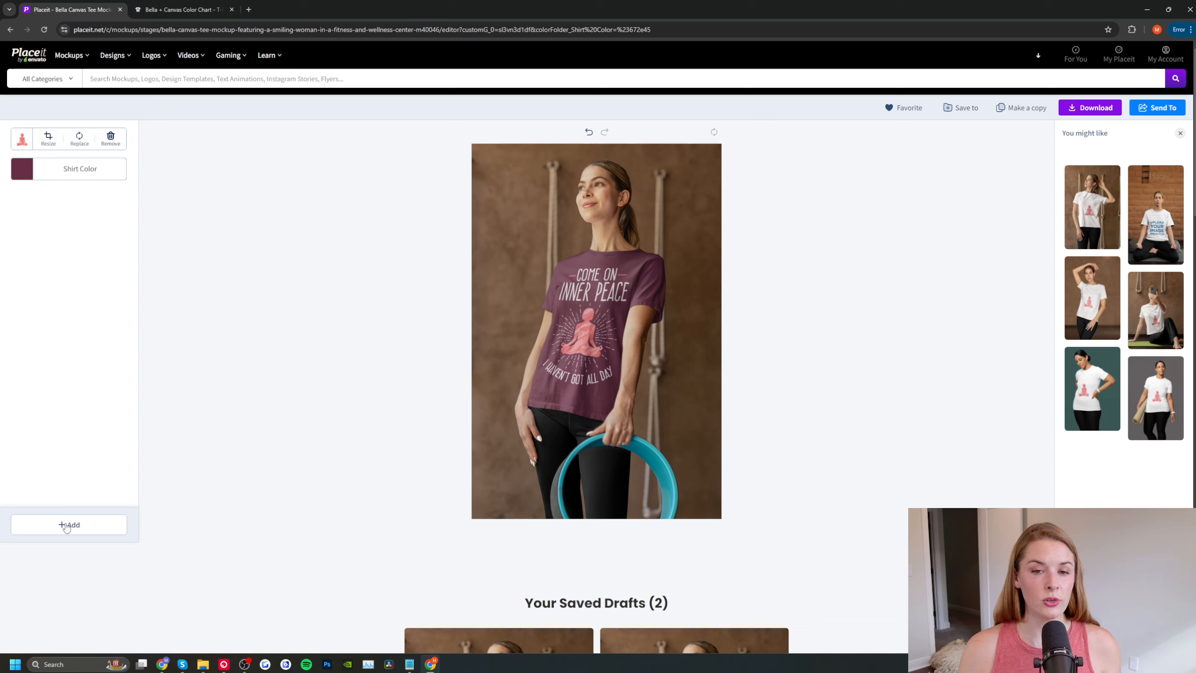
Add a text layer below the shirt's yoga figure and change its wording to "Opening Soon!"
left_click(66, 526)
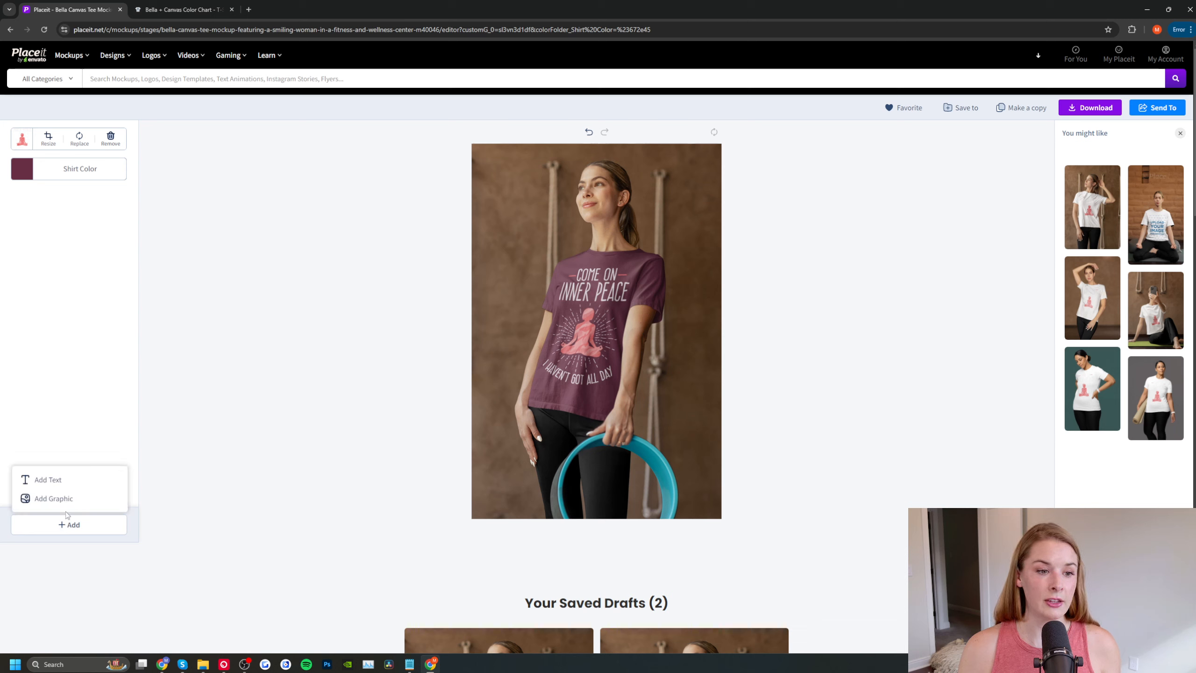
left_click(55, 484)
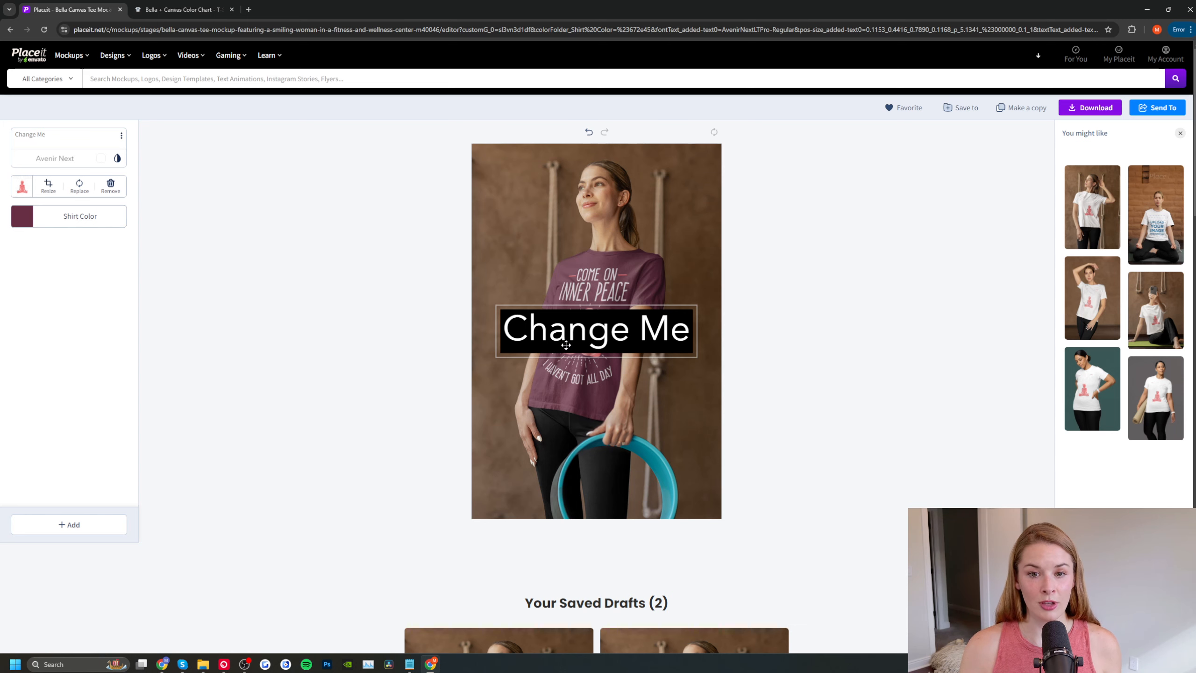
left_click(593, 342)
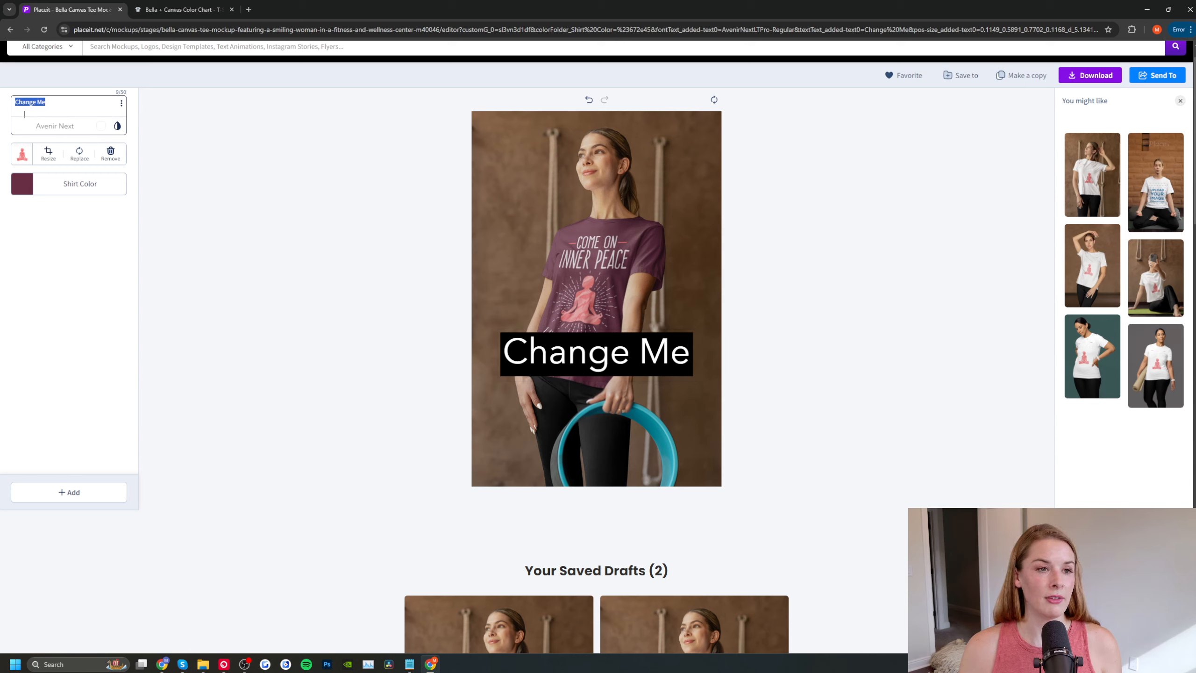
left_click_drag(46, 101, 15, 104)
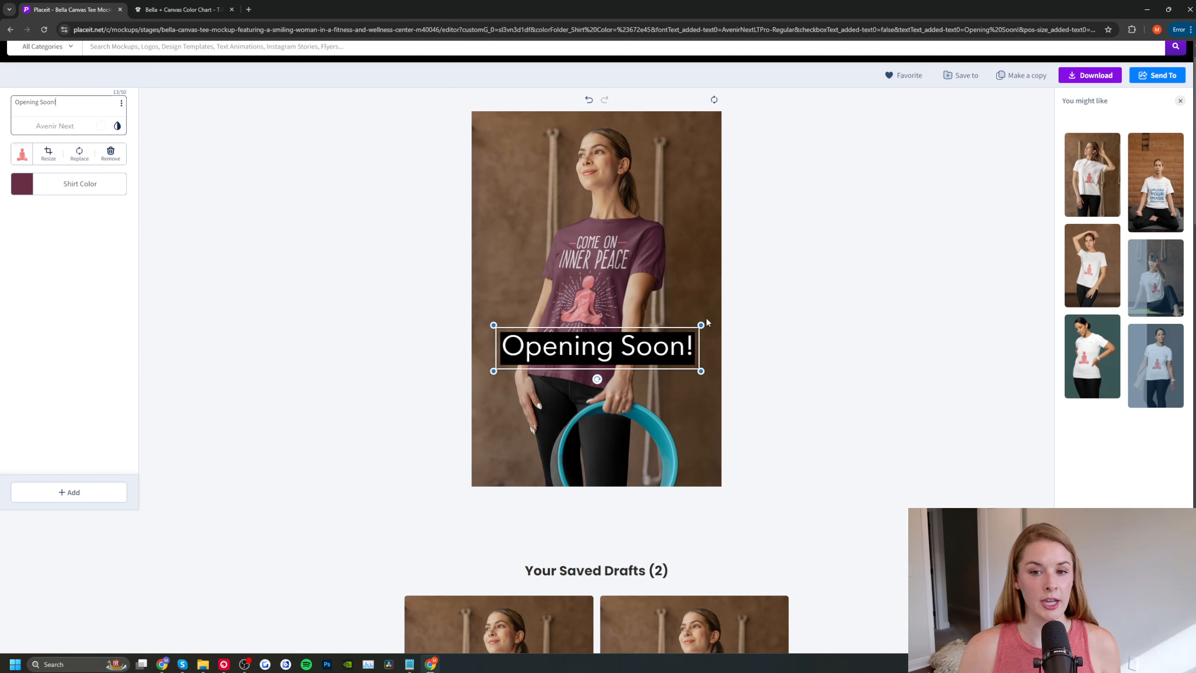
Tilt the "Opening Soon!" banner upward, enlarge it and place it diagonally across the shirt design
mouse_move(701, 324)
left_mouse_down()
mouse_move(713, 319)
mouse_move(660, 332)
mouse_move(708, 323)
mouse_move(690, 328)
left_mouse_up()
left_click(589, 356)
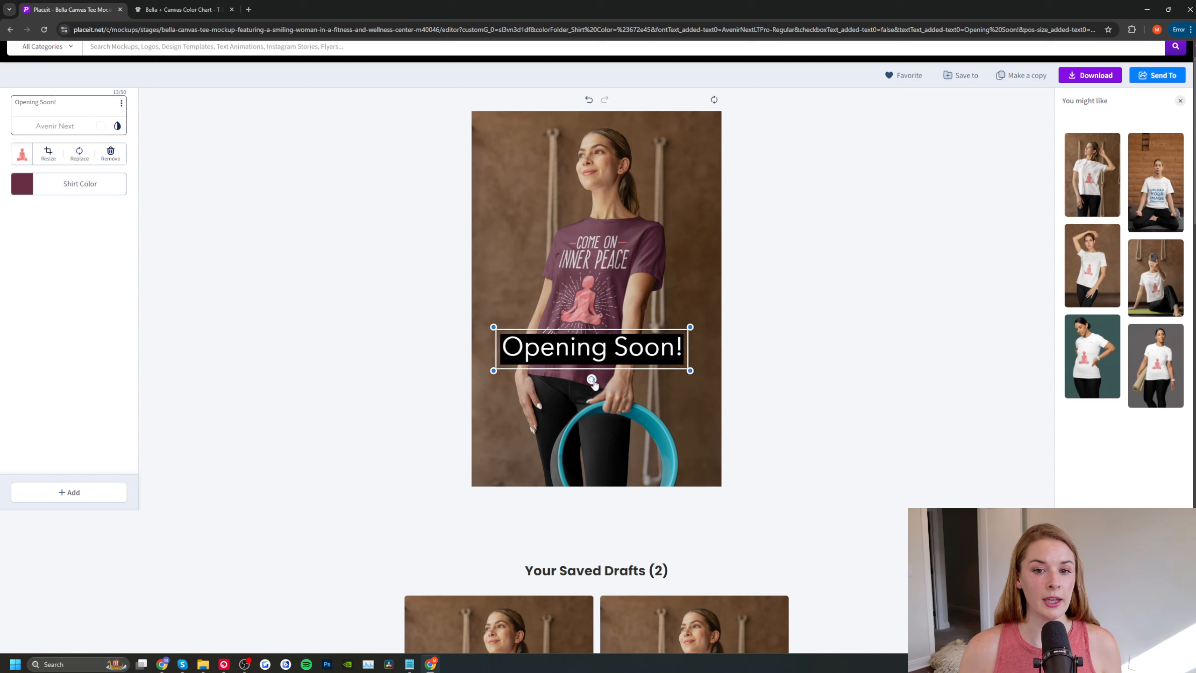
mouse_move(594, 384)
left_mouse_down()
mouse_move(583, 380)
mouse_move(597, 373)
left_mouse_up()
left_click(665, 330)
left_click_drag(693, 303, 769, 214)
left_click_drag(659, 317, 618, 270)
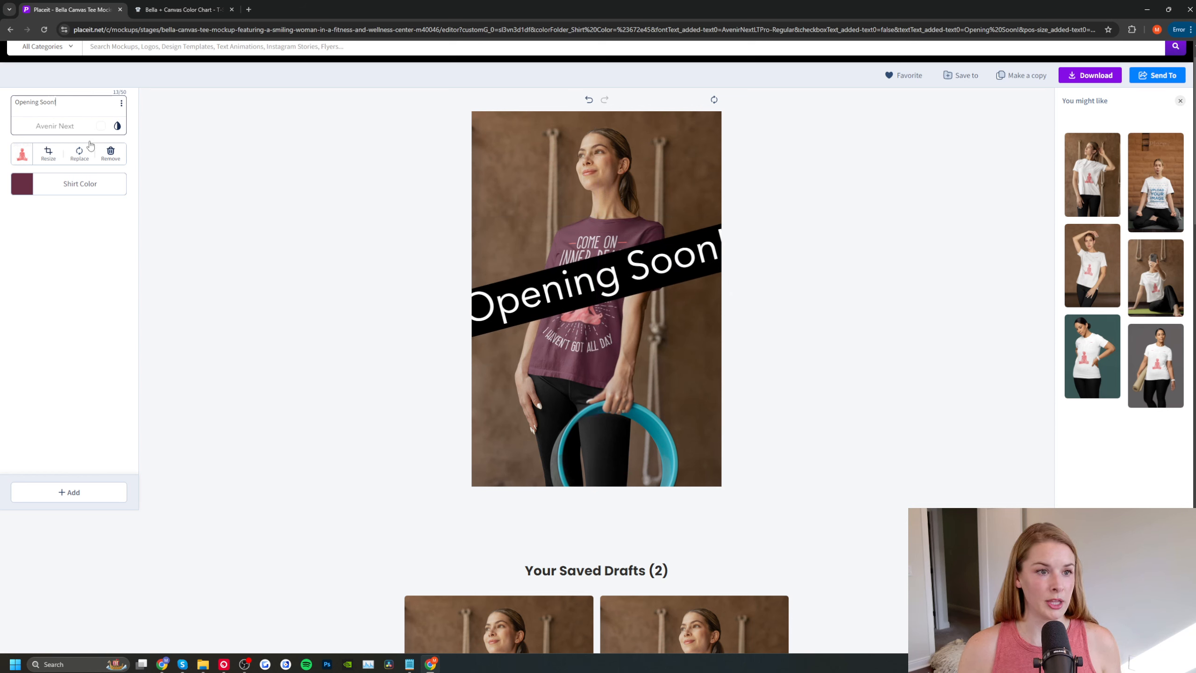
Undo the banner's placement, size and rotation changes and its "Opening Soon!" wording until the text is gone
left_click(586, 104)
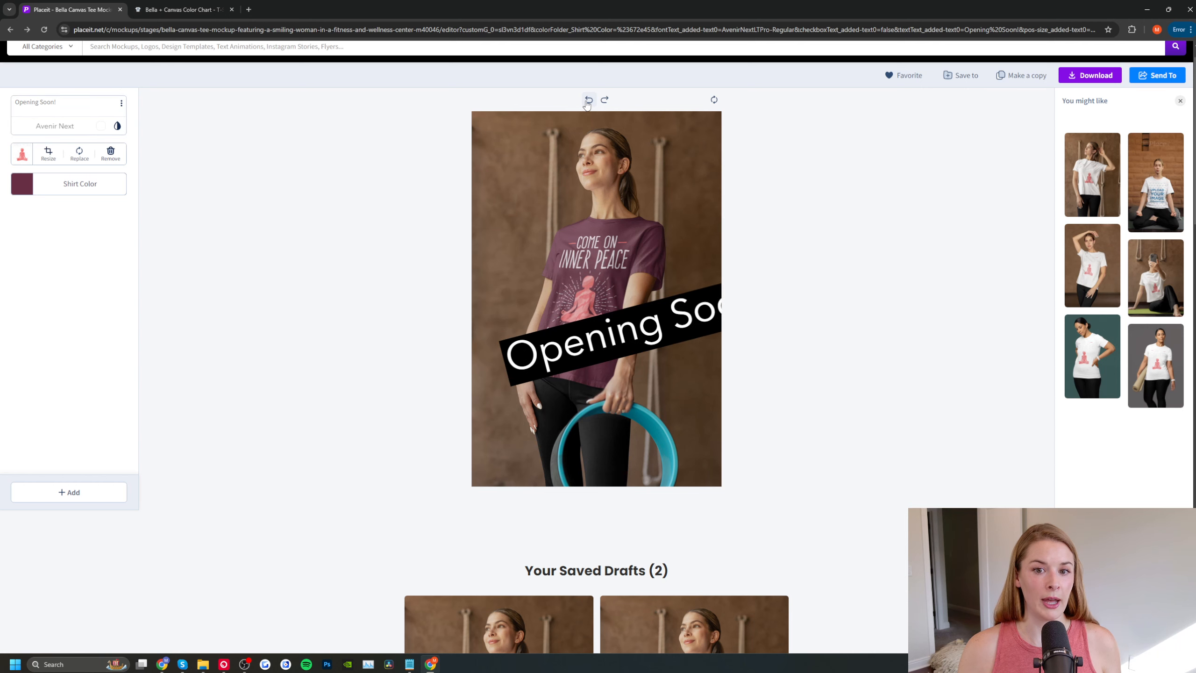
left_click(586, 104)
left_click(586, 104)
left_click(586, 104)
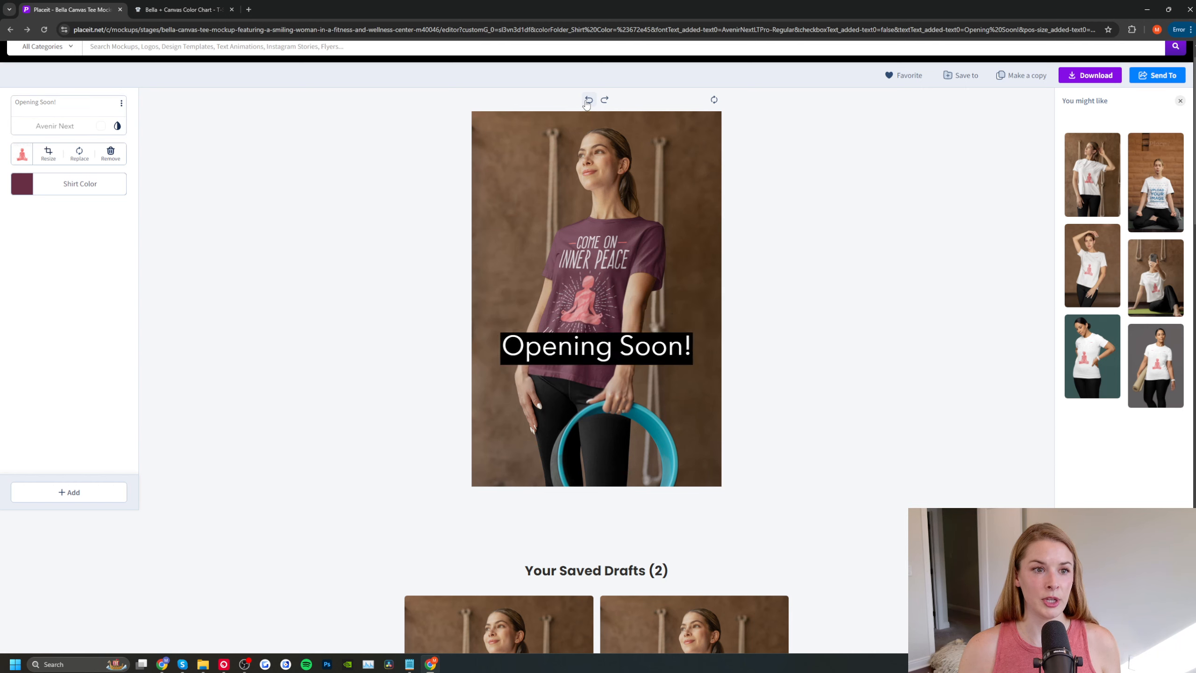
left_click(586, 104)
left_click(587, 104)
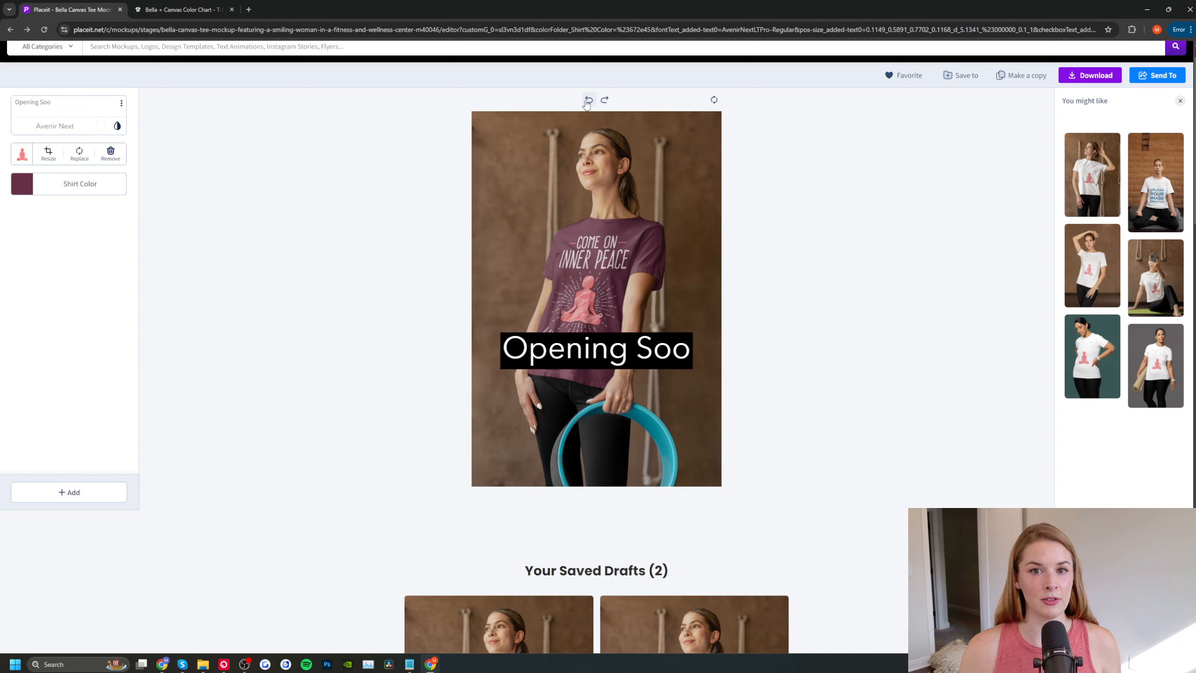
left_click(587, 104)
left_click(586, 104)
left_click(586, 104)
Look through the library of graphics that can be added to the mockup, and close it without adding one
left_click(68, 492)
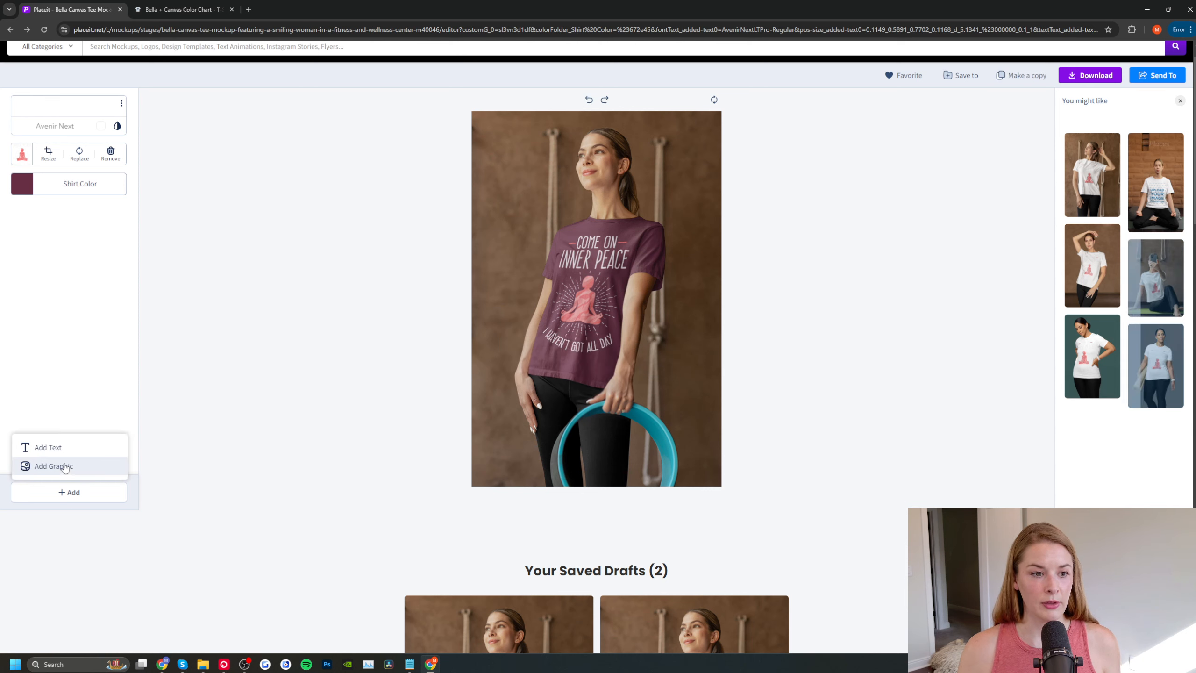
left_click(65, 468)
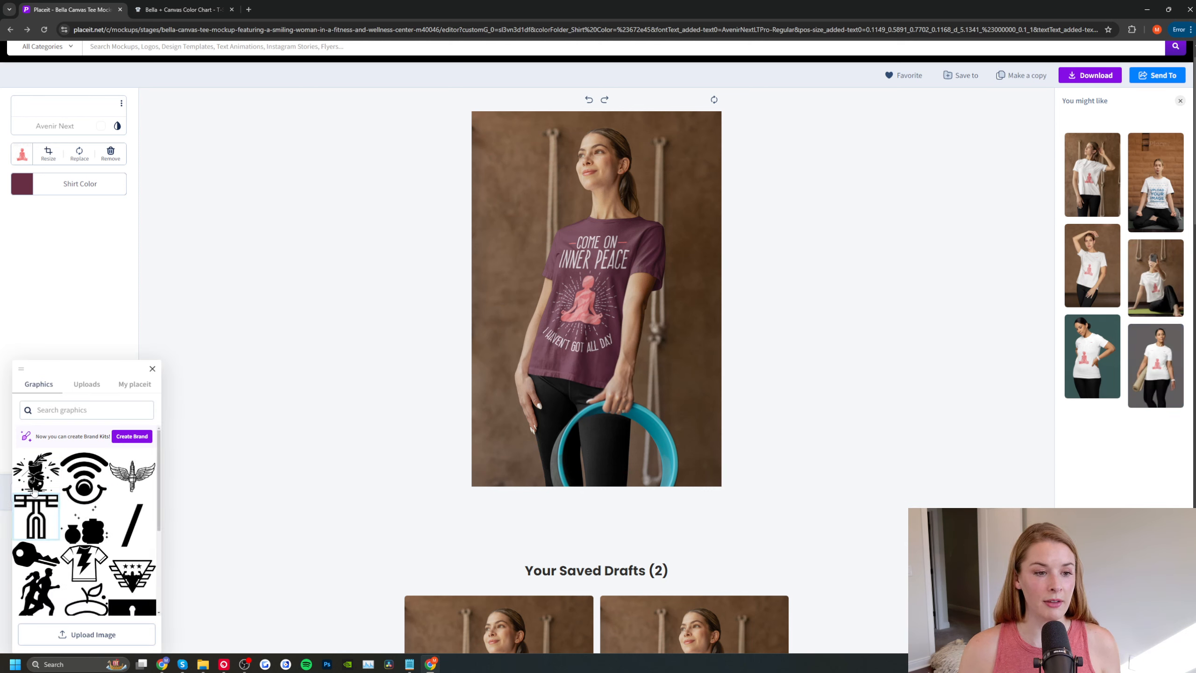
scroll(131, 544, "down", 3)
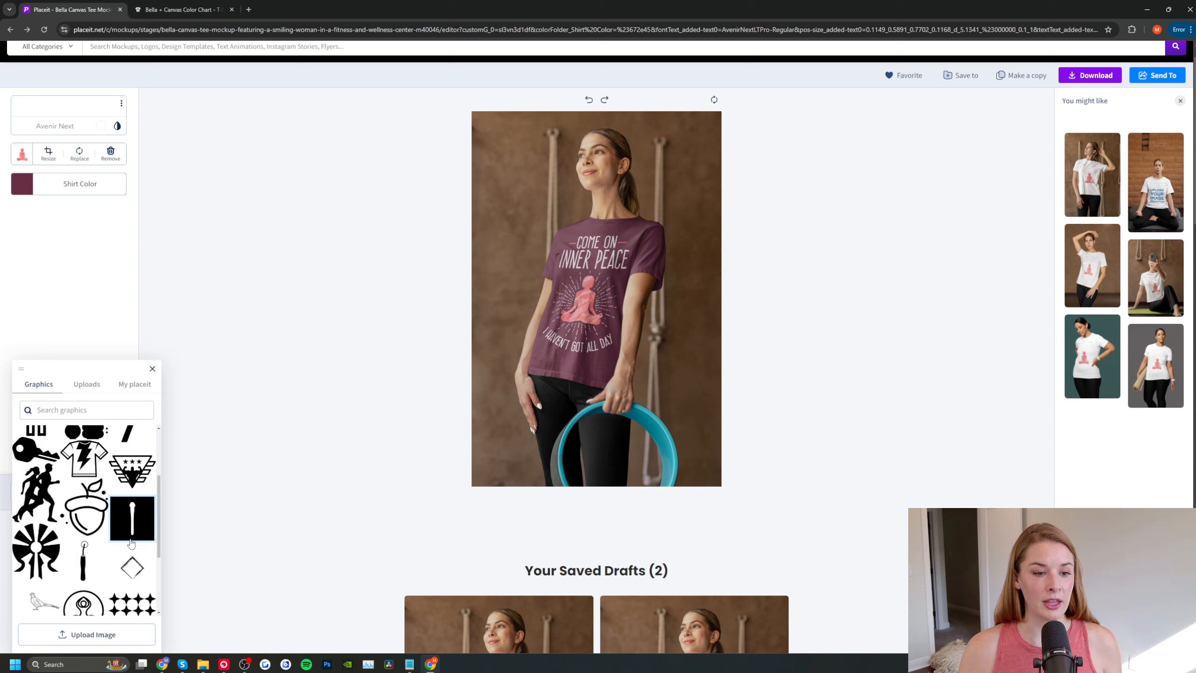
scroll(131, 544, "down", 3)
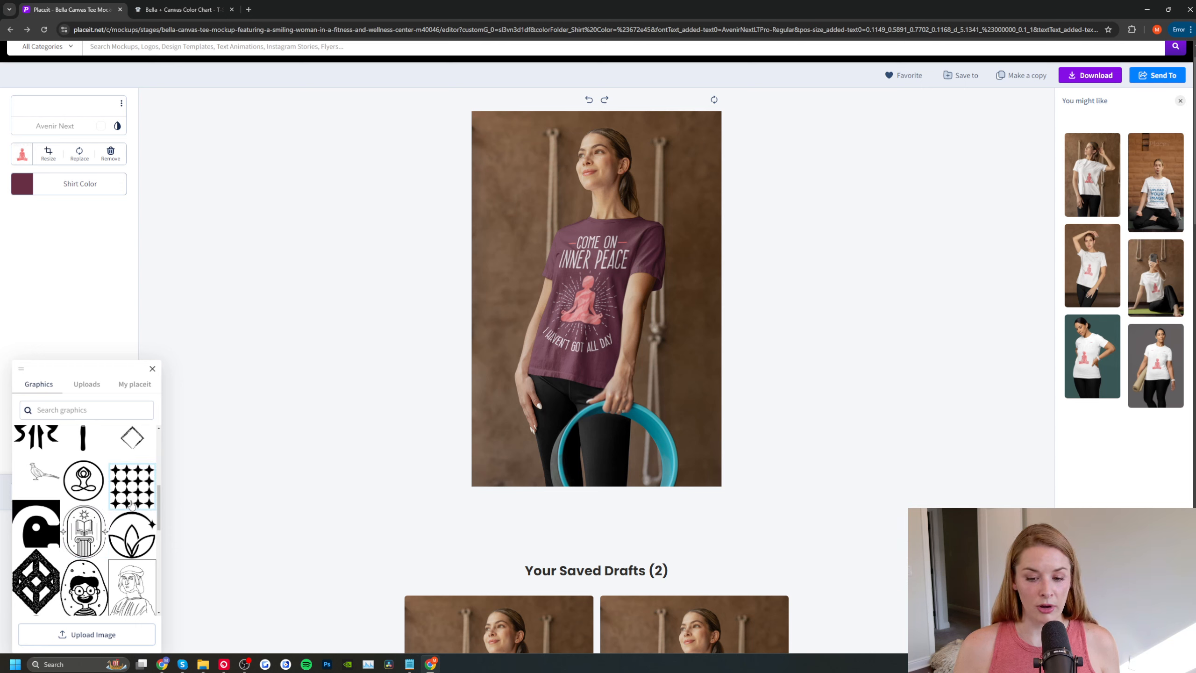
left_click(152, 369)
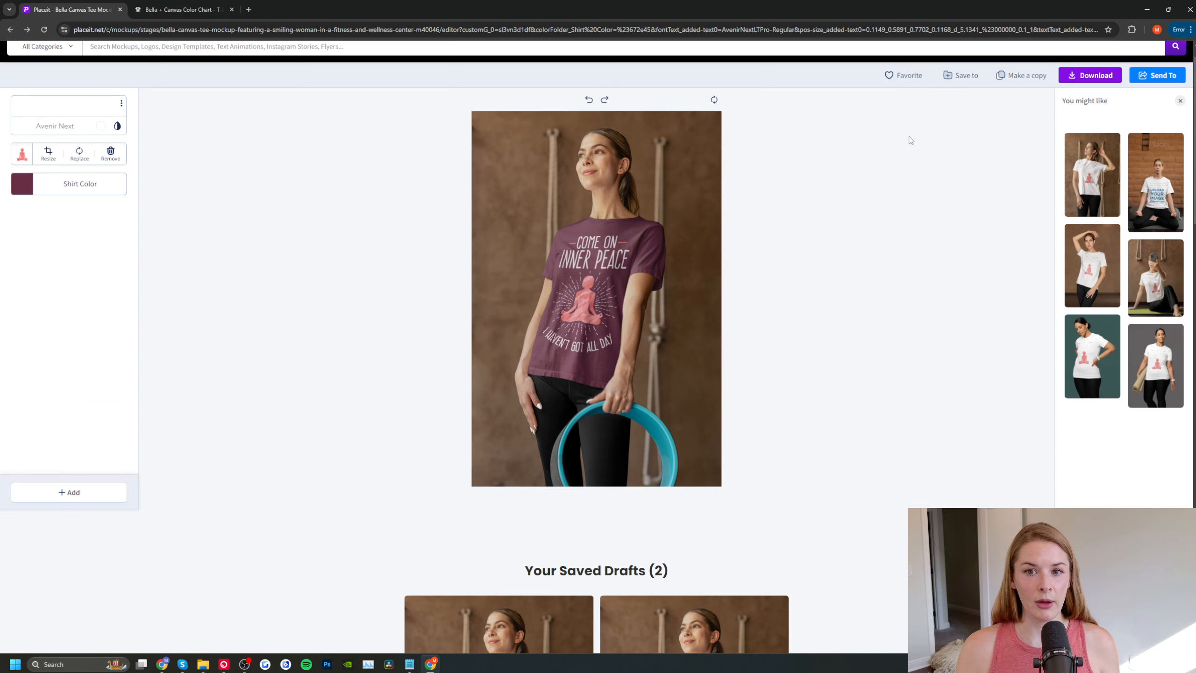
Mark the mockup as a favorite, and open the save-to-folder dialog and cancel it without creating a folder
left_click(906, 84)
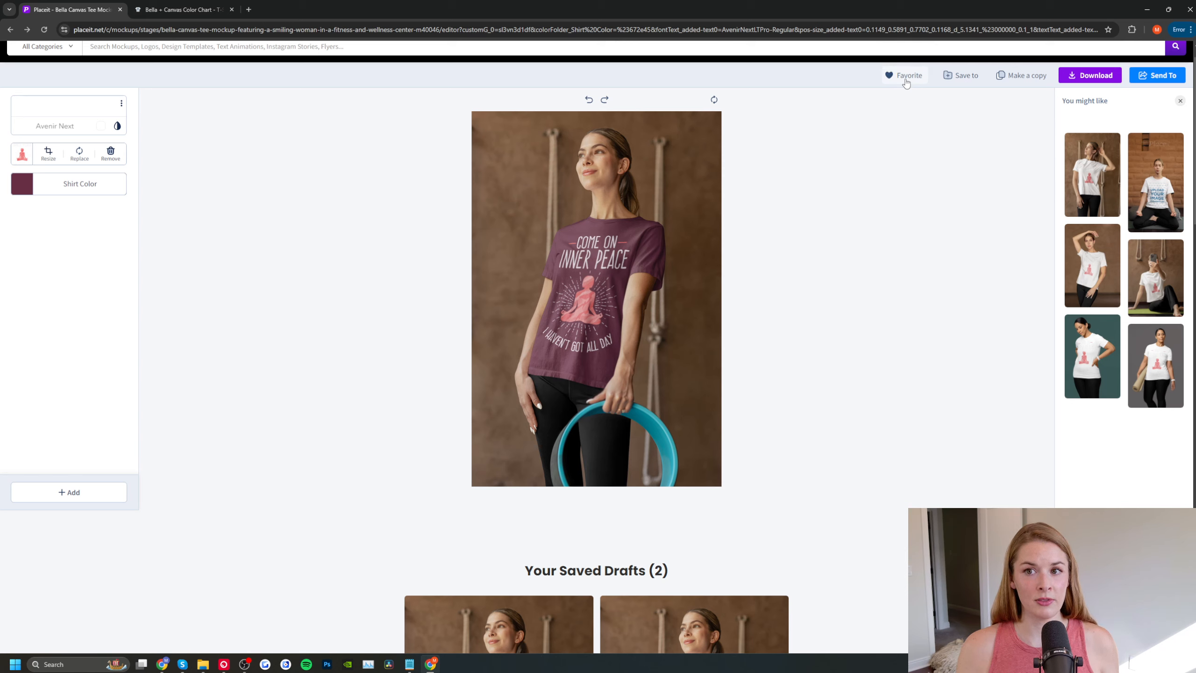
left_click(960, 84)
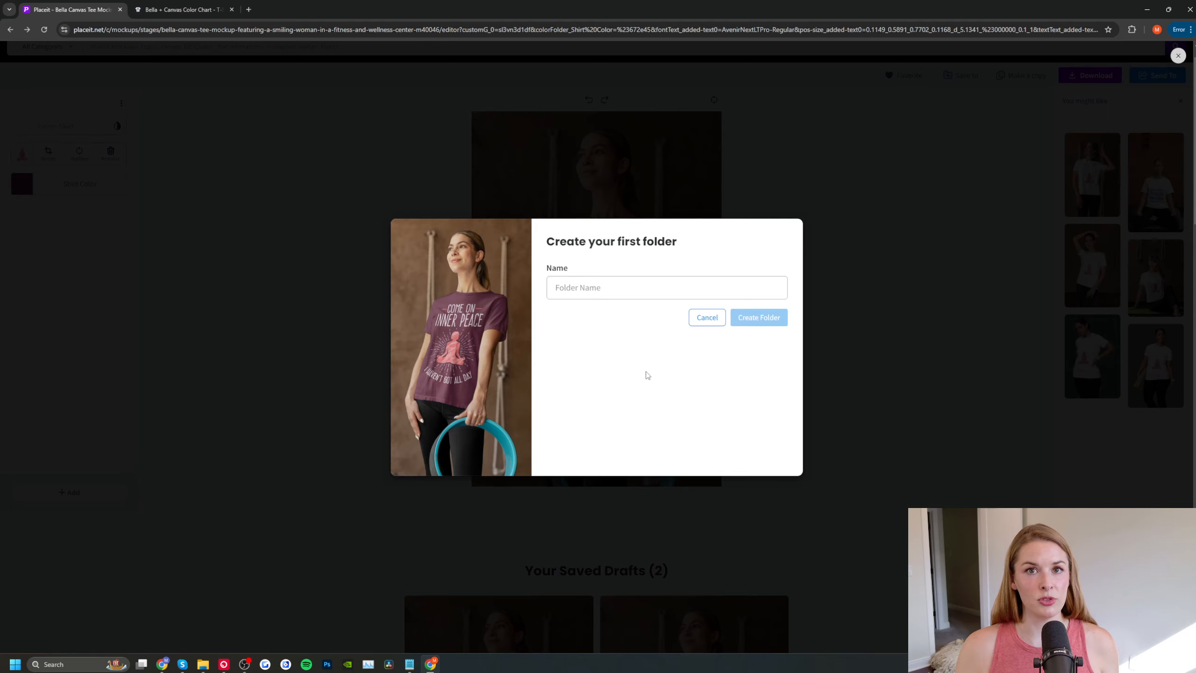
left_click(706, 317)
Make a copy of the mockup, return to the original and display its sharing destinations
left_click(1020, 76)
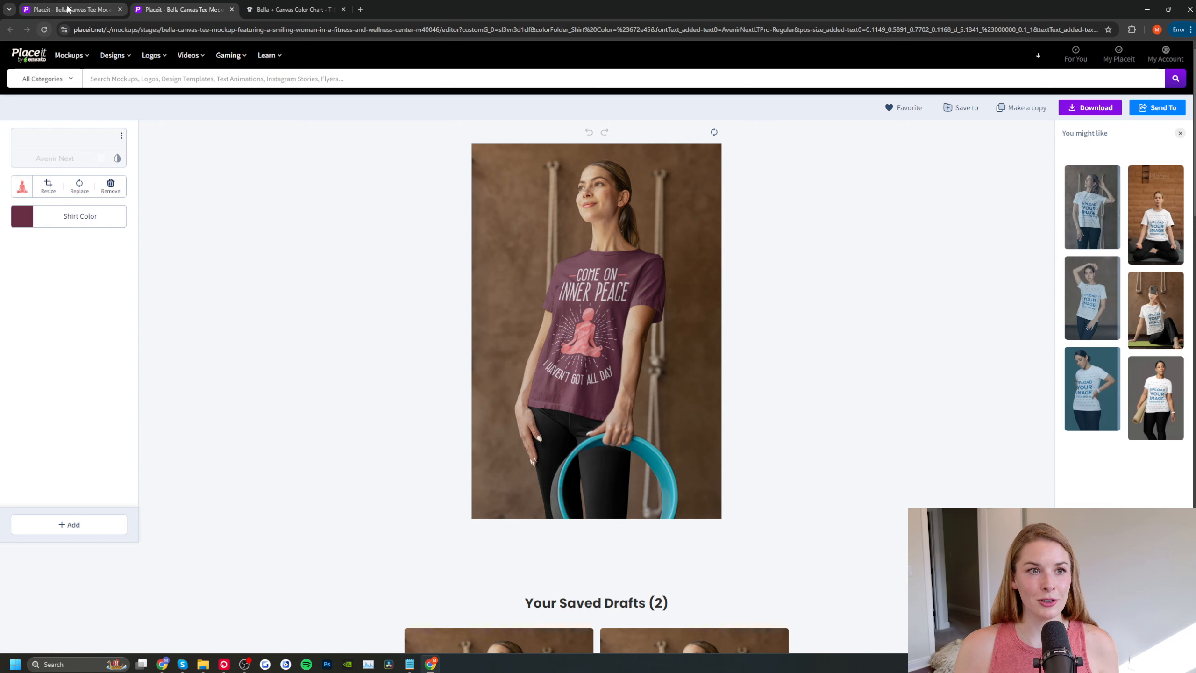
left_click(65, 13)
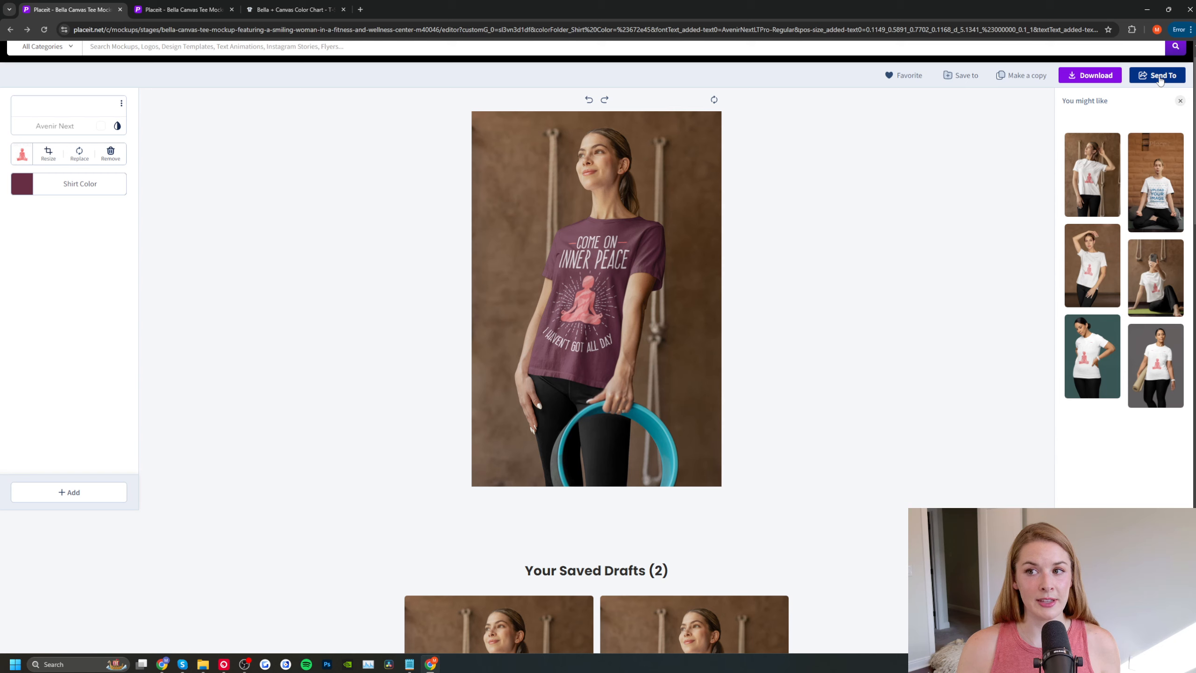
left_click(1159, 78)
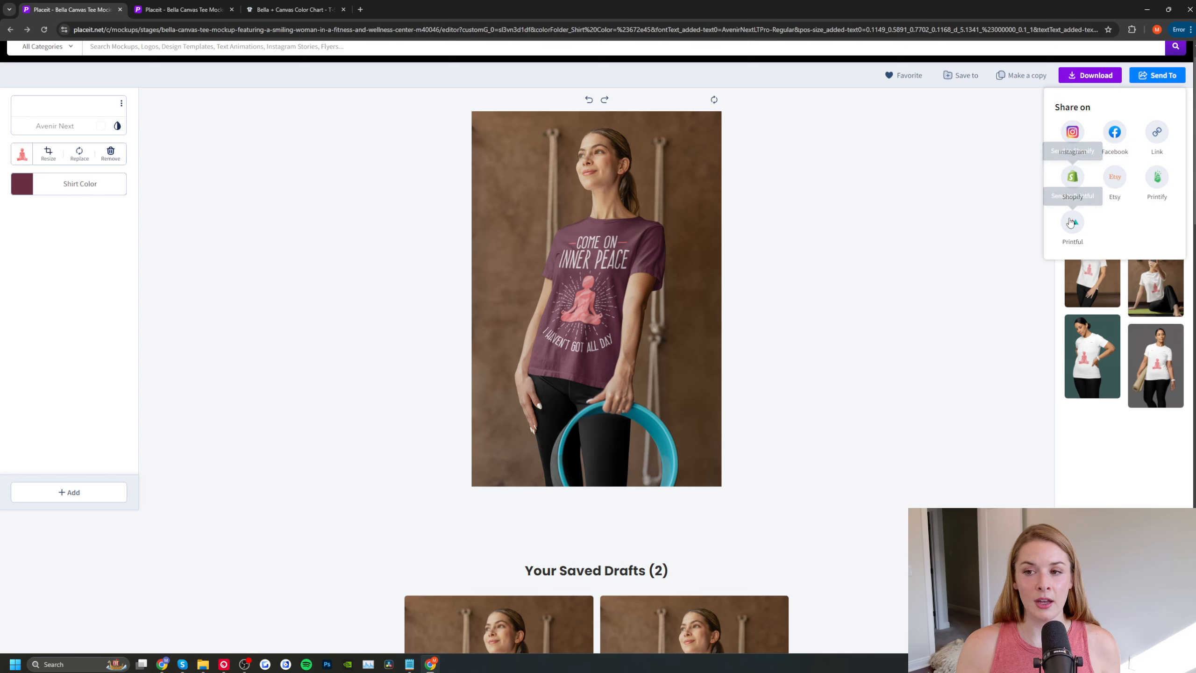
Download the finished maroon mockup and inspect the shirt design up close in the downloaded PNG
left_click(1081, 78)
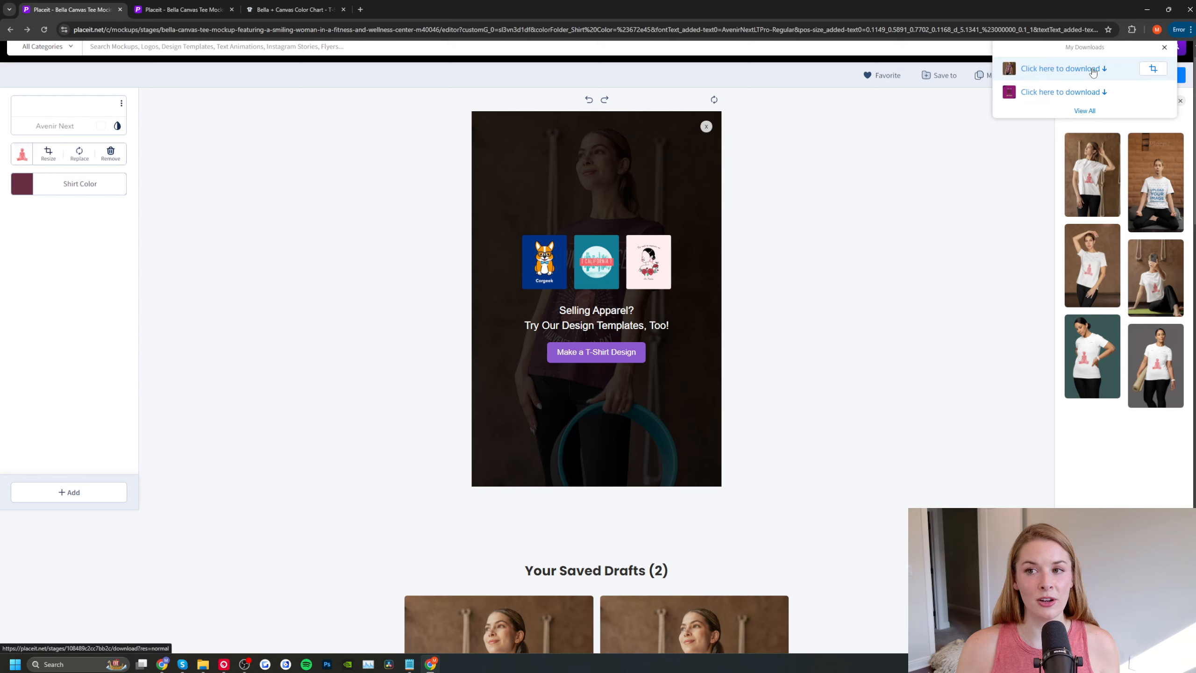
left_click(1040, 74)
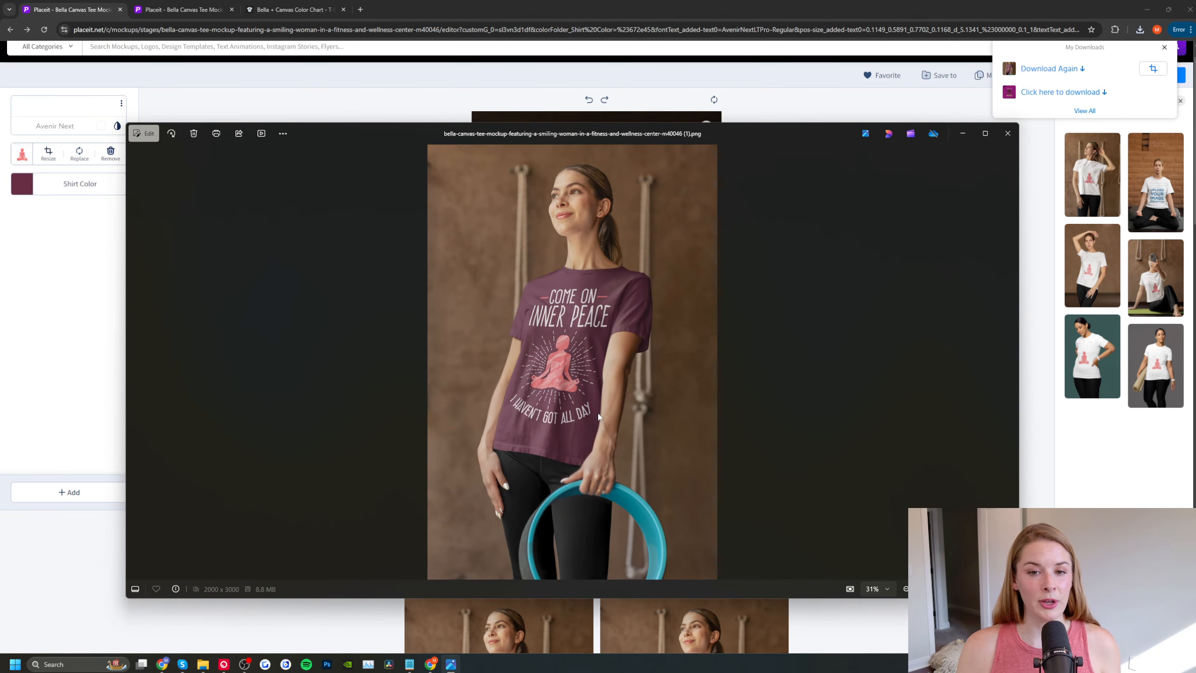
scroll(593, 375, "up", 6)
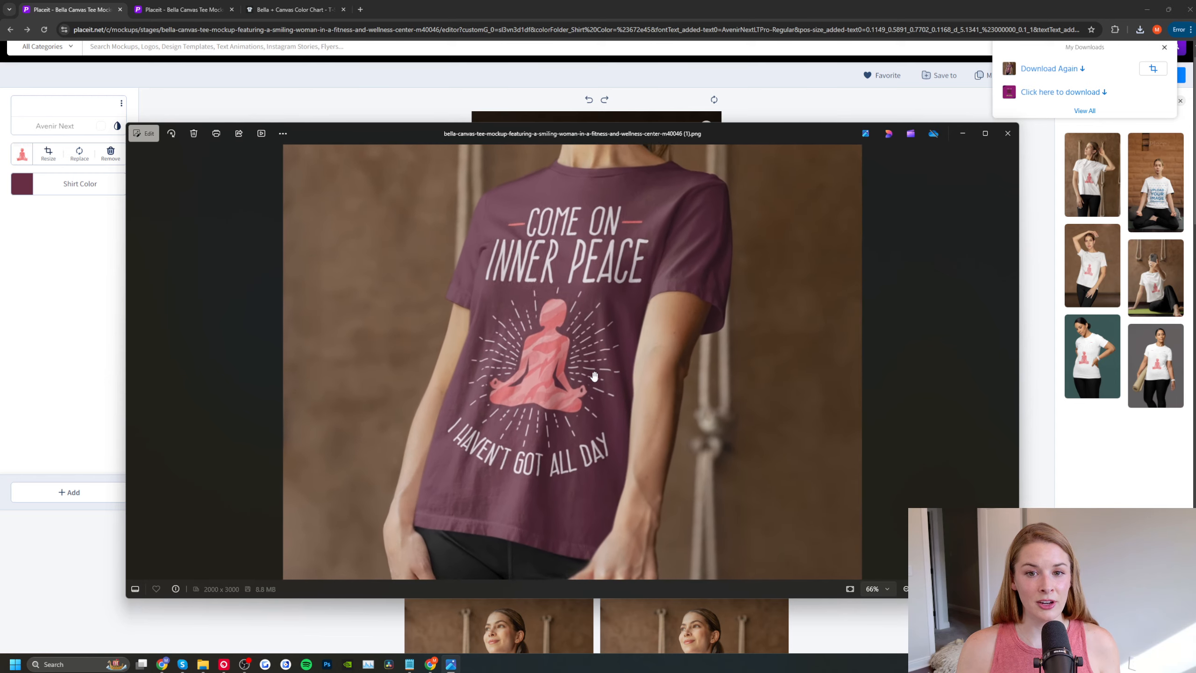
scroll(590, 375, "up", 2)
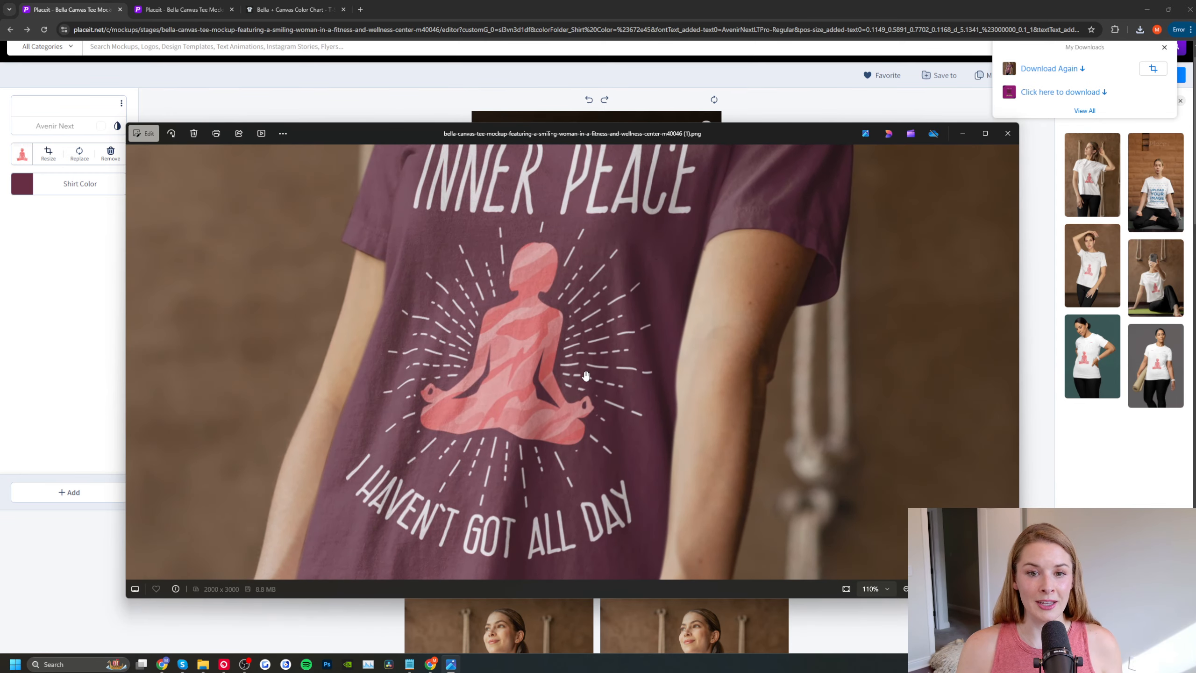
scroll(582, 377, "down", 5)
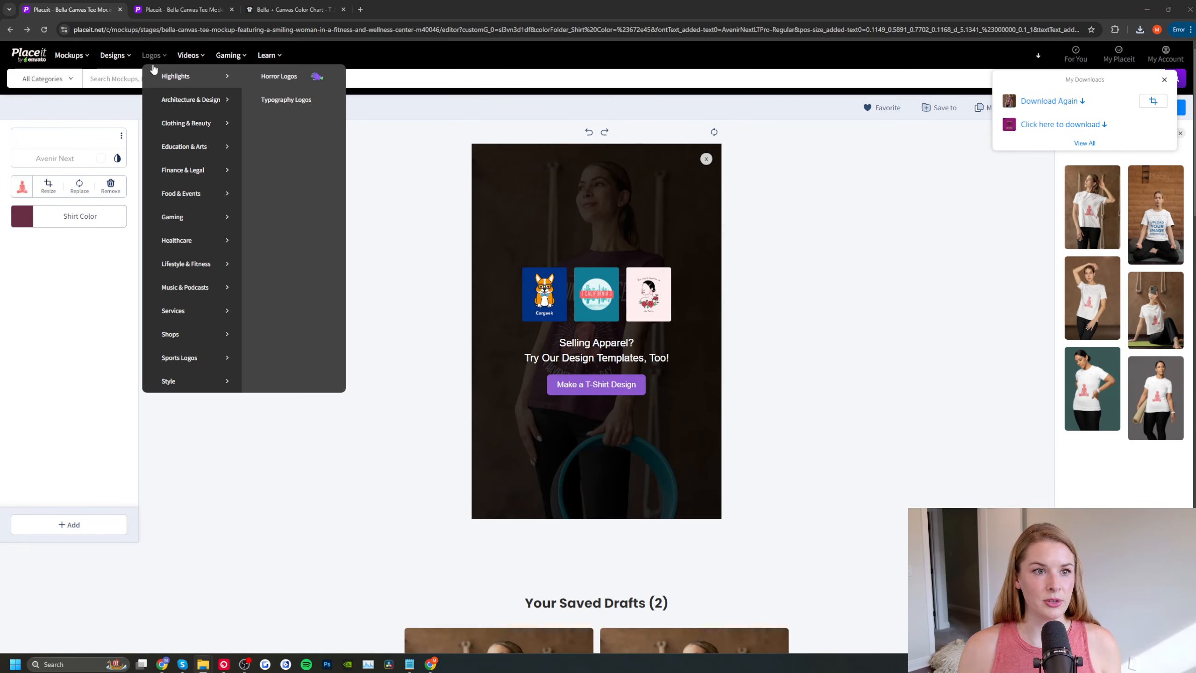
Look through the available design template categories, including apparel and print, gaming, music and podcasts, and social media
mouse_move(112, 60)
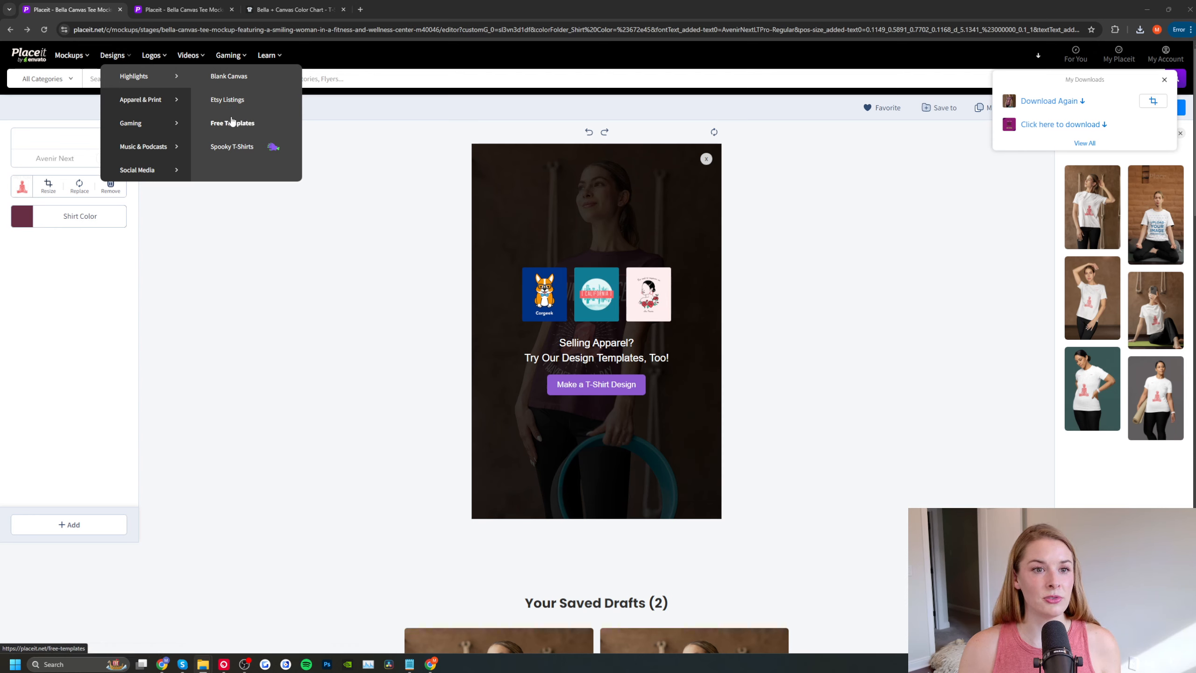
mouse_move(126, 99)
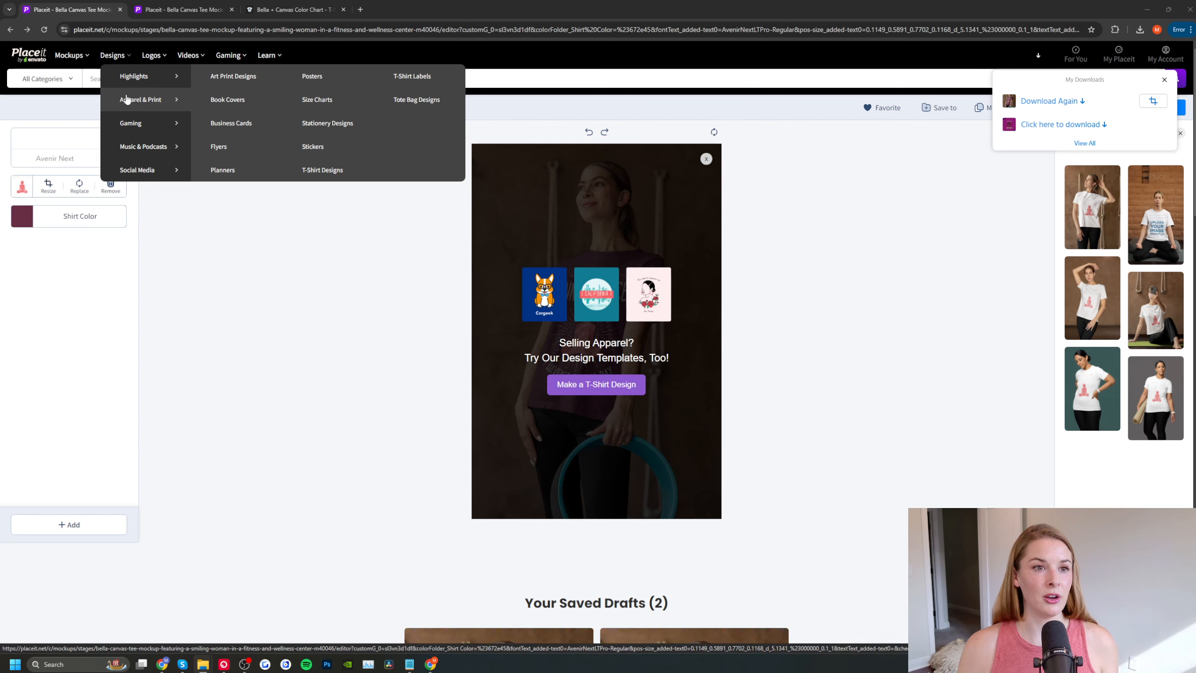
mouse_move(140, 125)
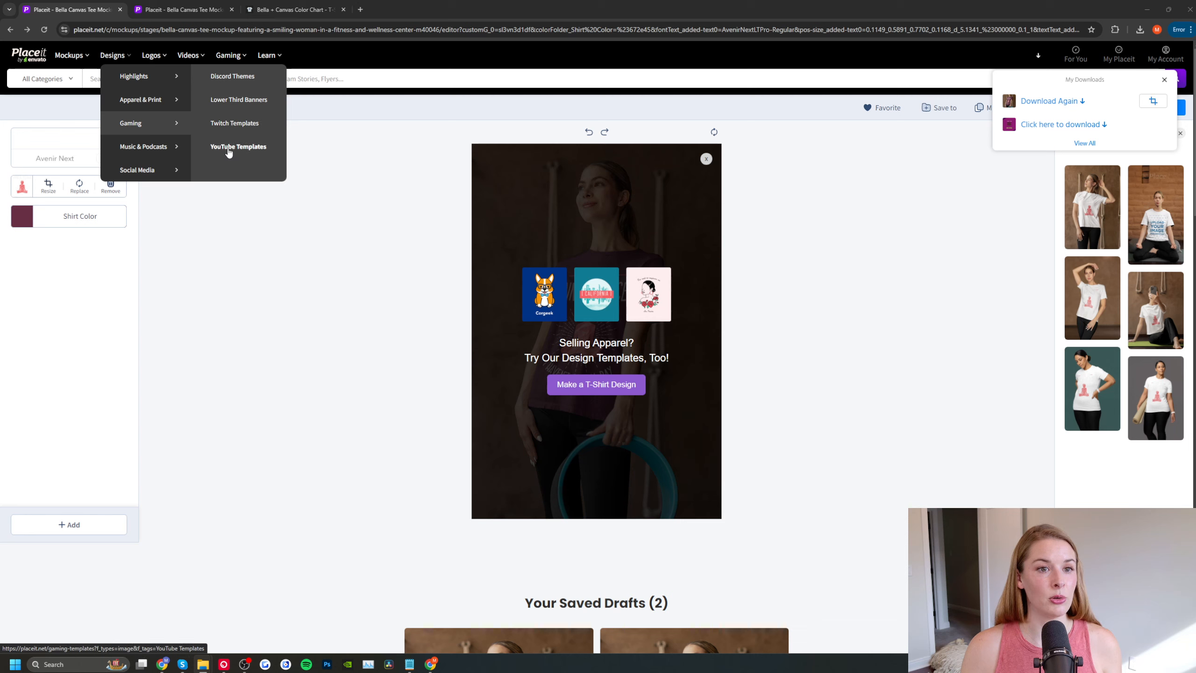
mouse_move(147, 149)
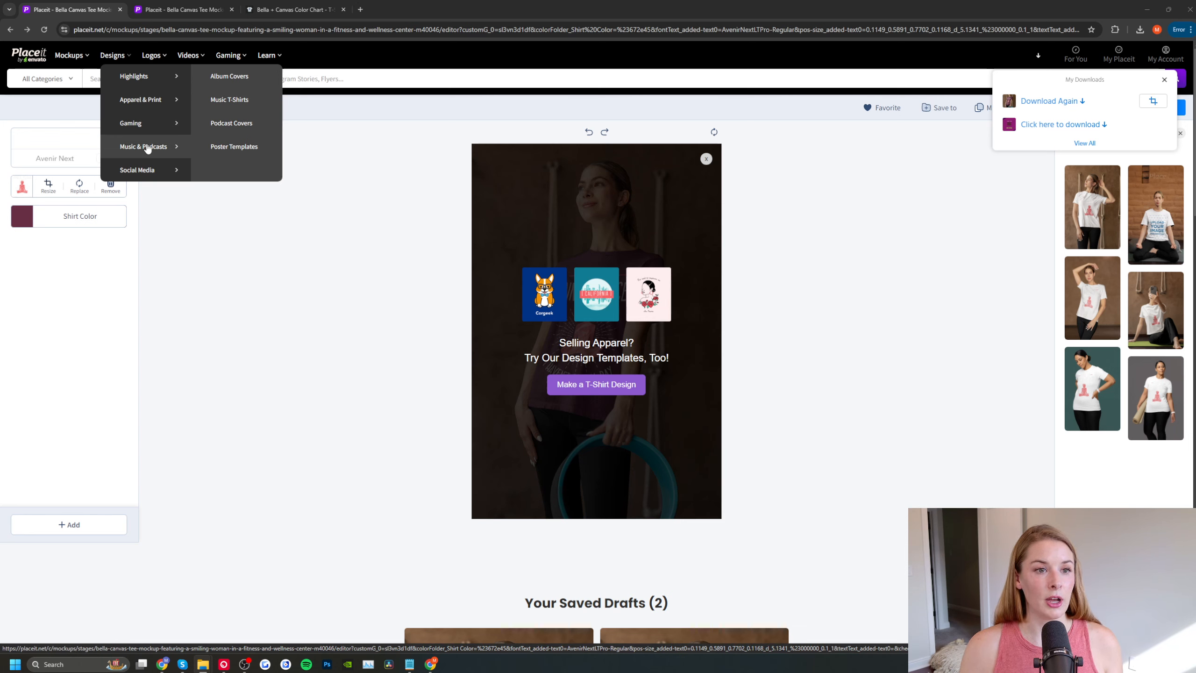
mouse_move(131, 174)
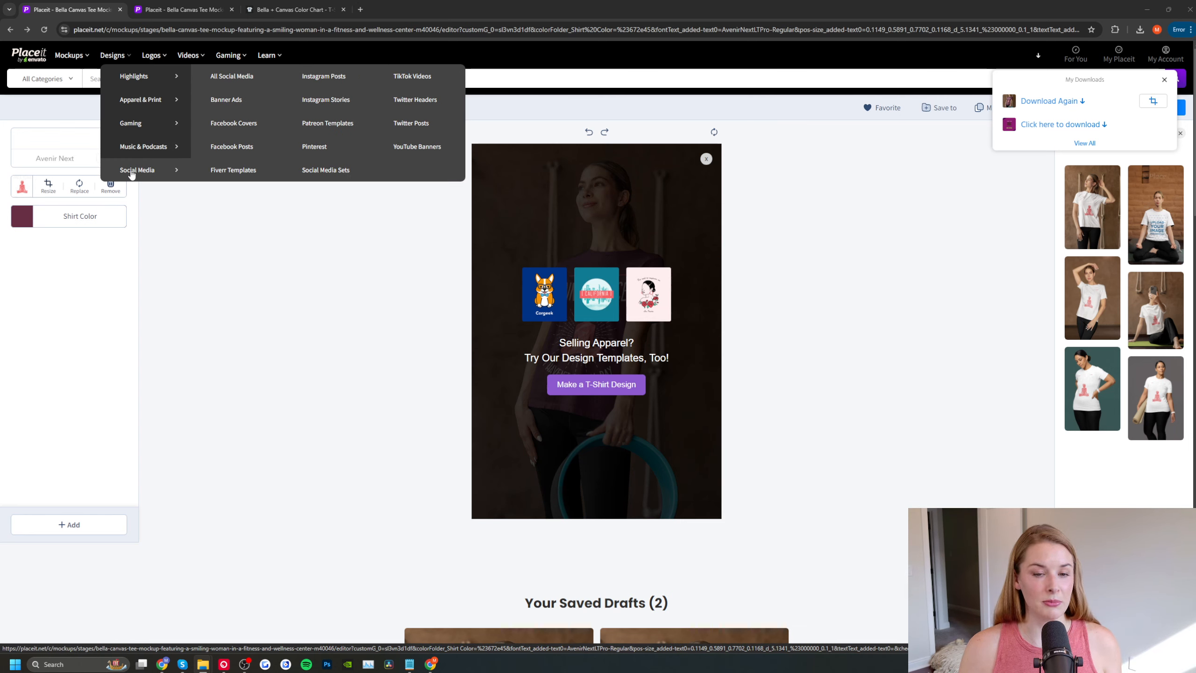
Filter the yoga search results to Pinterest templates and open "Pinterest Pin Template with a Yogi Making a Posture" for editing
left_click(318, 149)
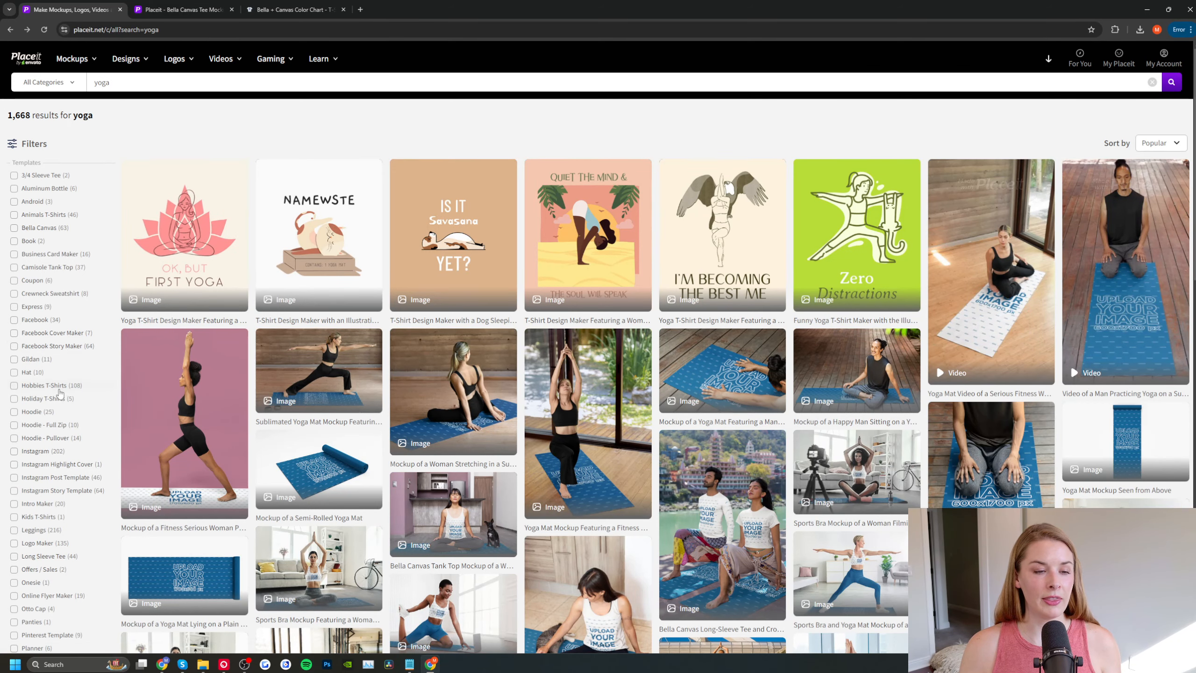
scroll(59, 393, "down", 7)
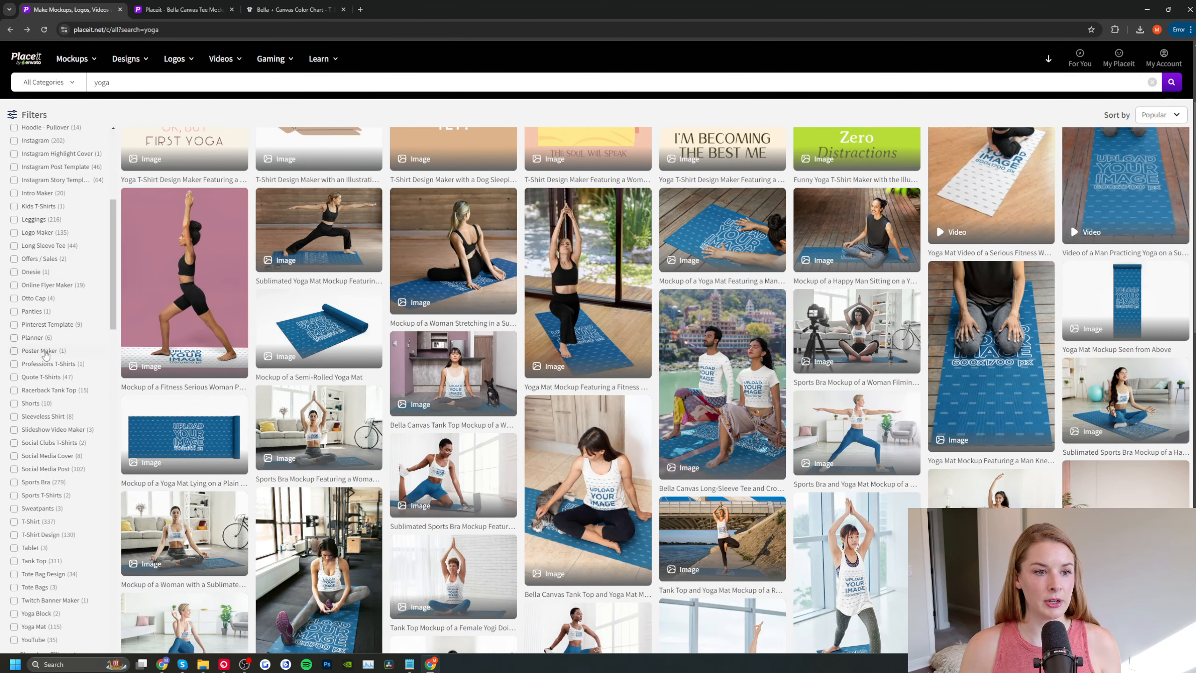
left_click(33, 325)
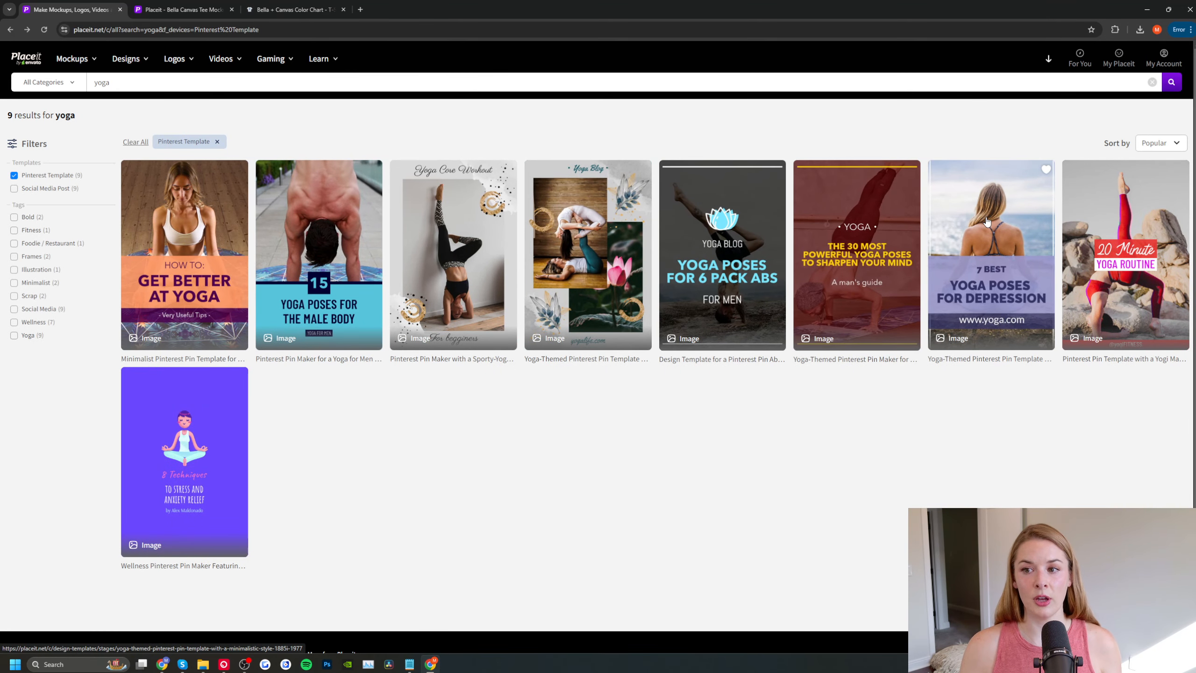
left_click(1112, 210)
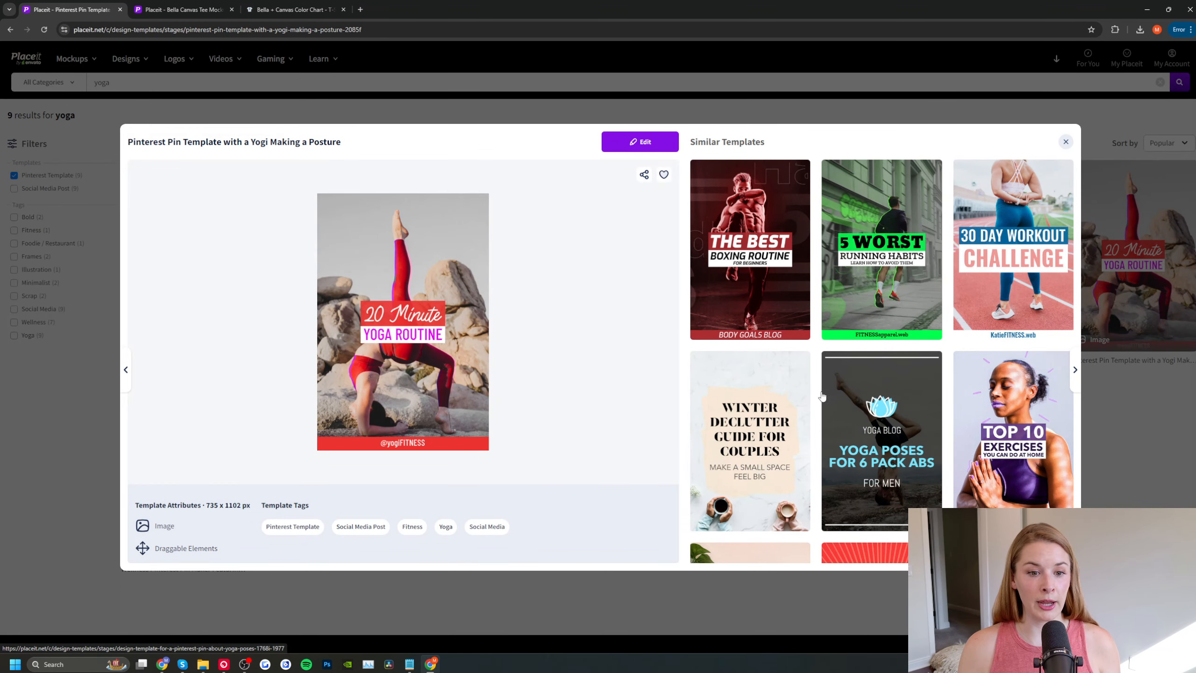
left_click(636, 141)
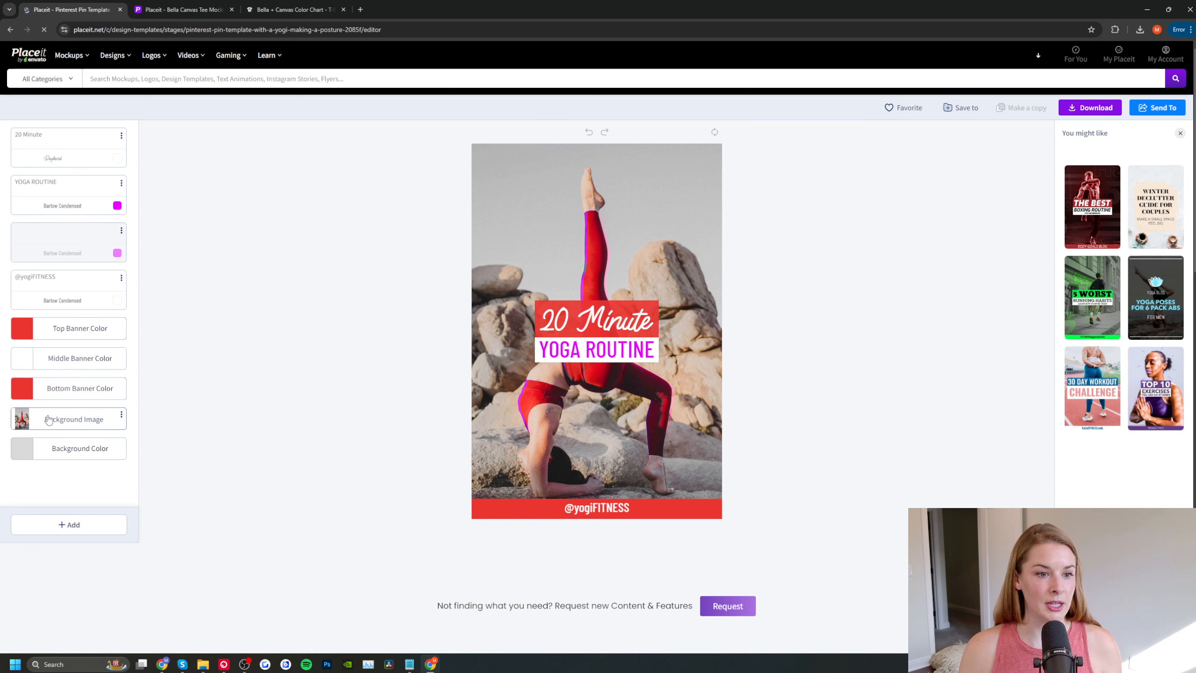
Search the background images for "yoga" and replace the pin's background with the headstand photo of the woman in blue leggings
left_click(92, 420)
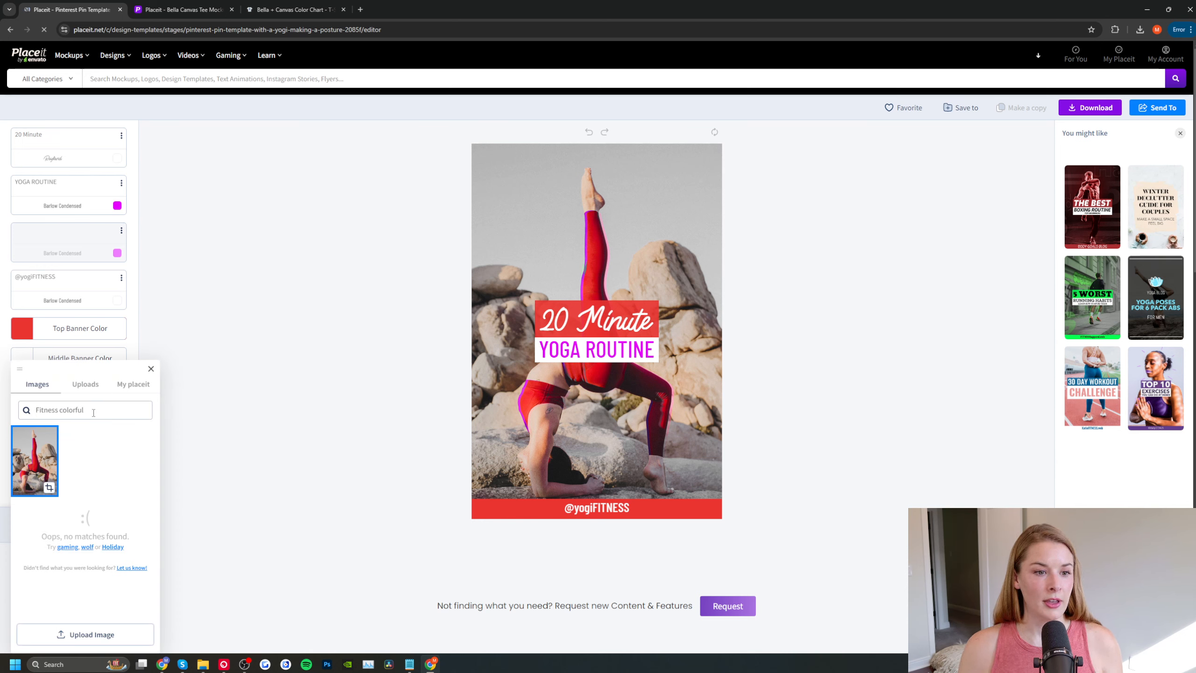
left_click_drag(93, 413, 2, 396)
type("yoga")
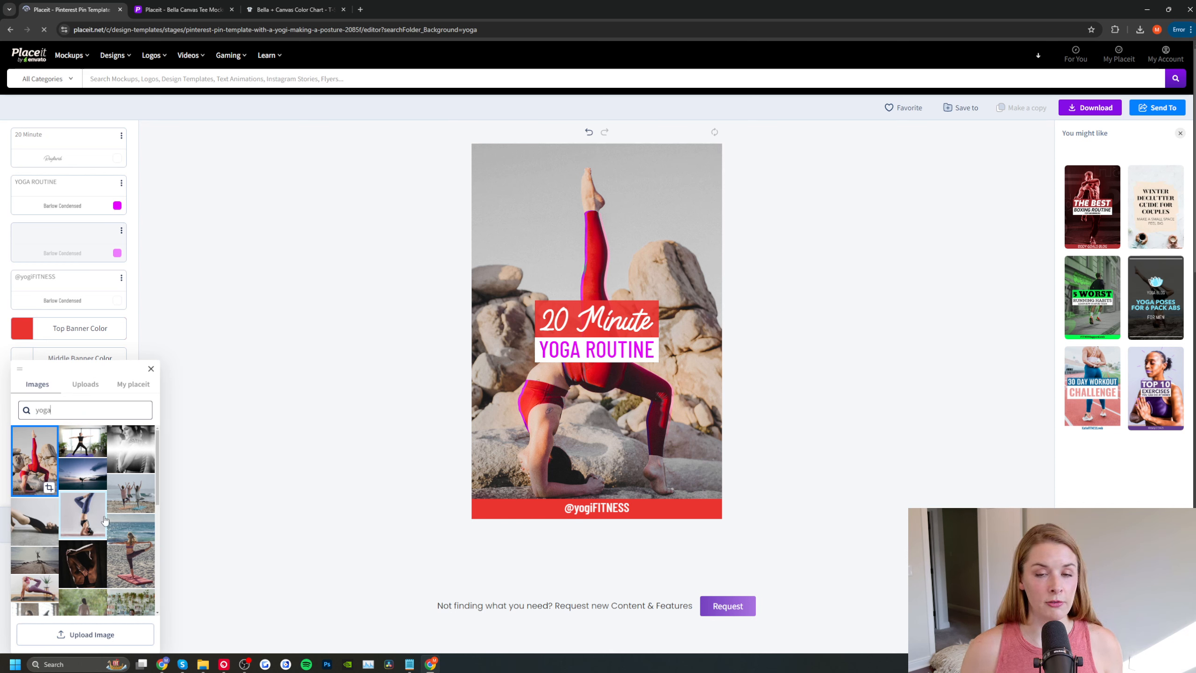
left_click(104, 520)
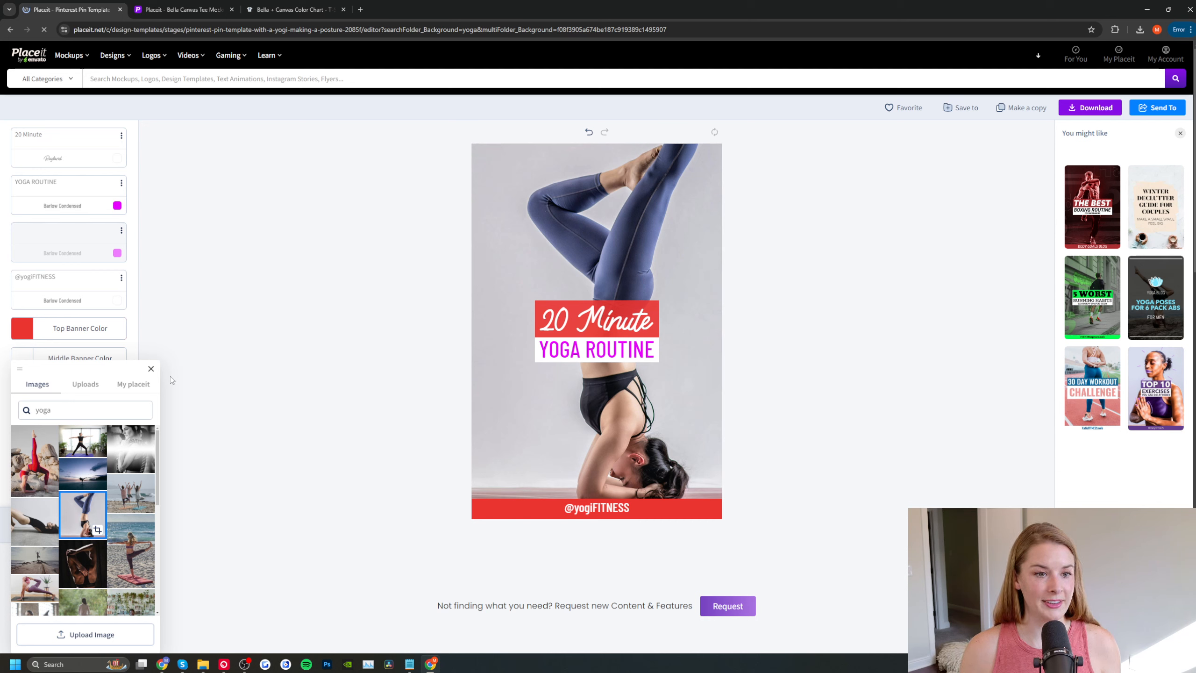
left_click(151, 368)
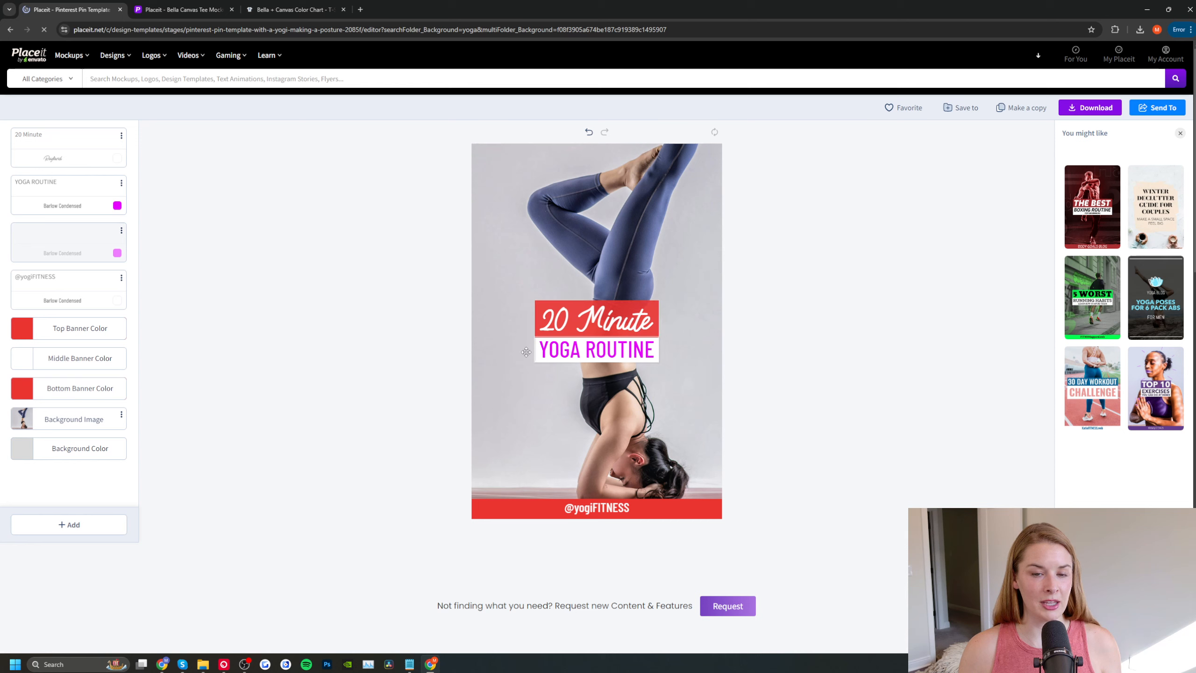
Change the pin's heading to "YOGA FLOW" and the line below it to "GRAND OPENING"
triple_click(13, 141)
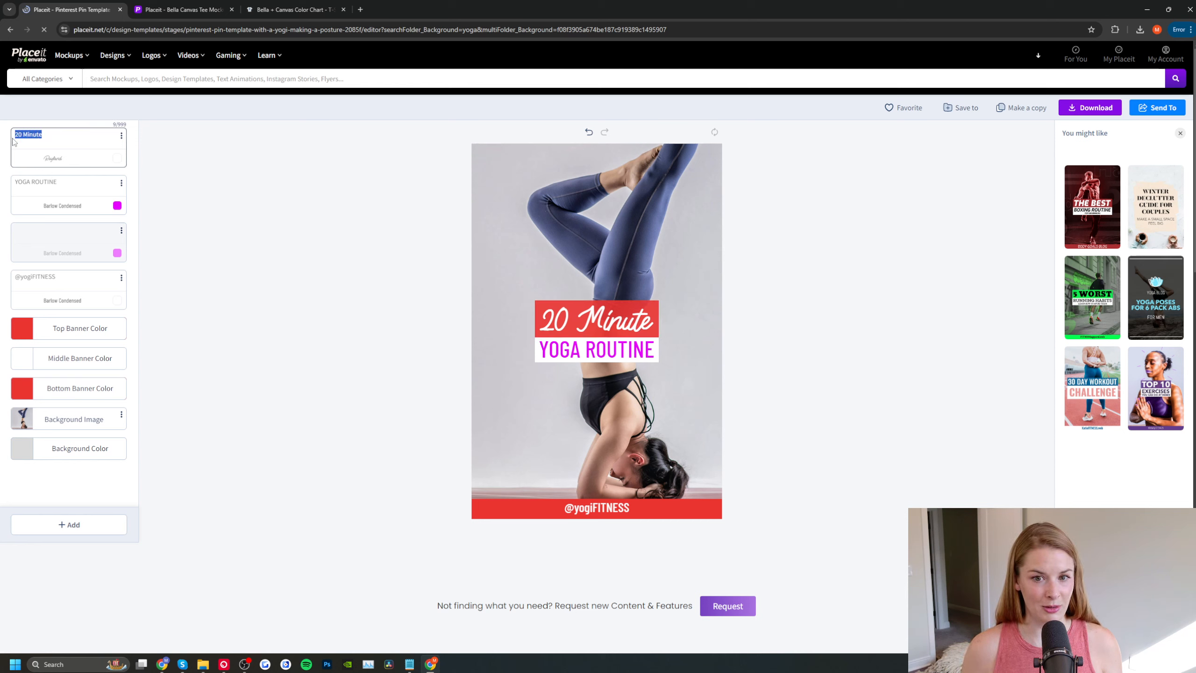
type("YOGA FLOW")
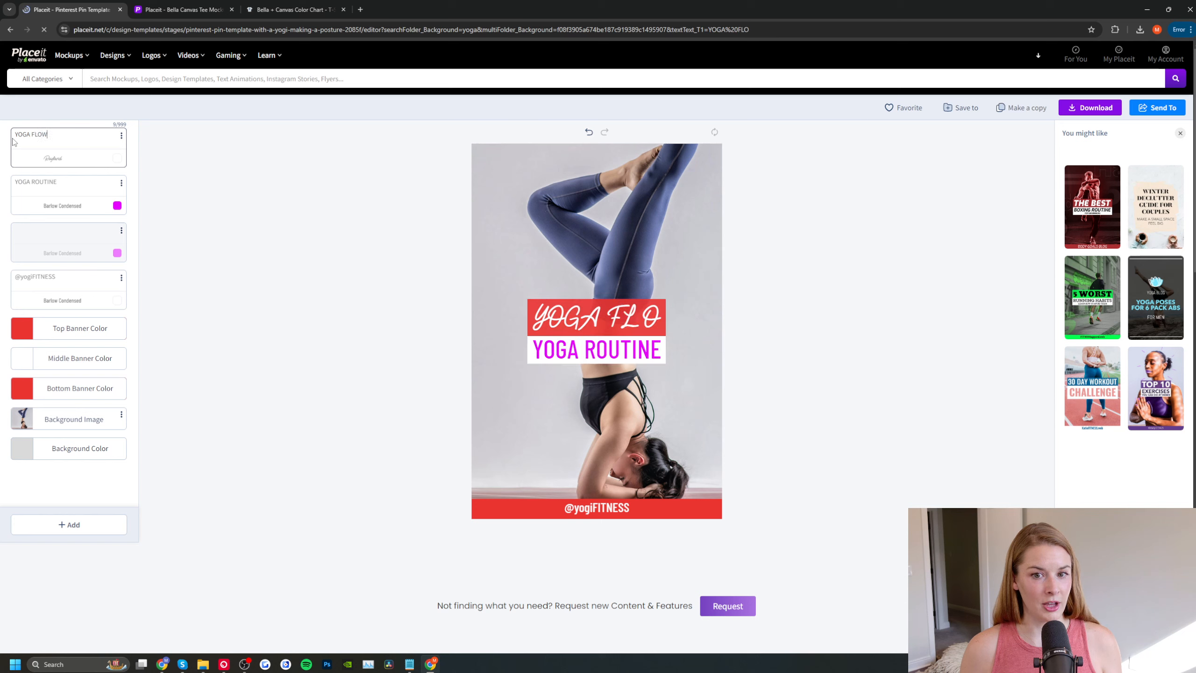
triple_click(12, 187)
type("GRAND OPENING")
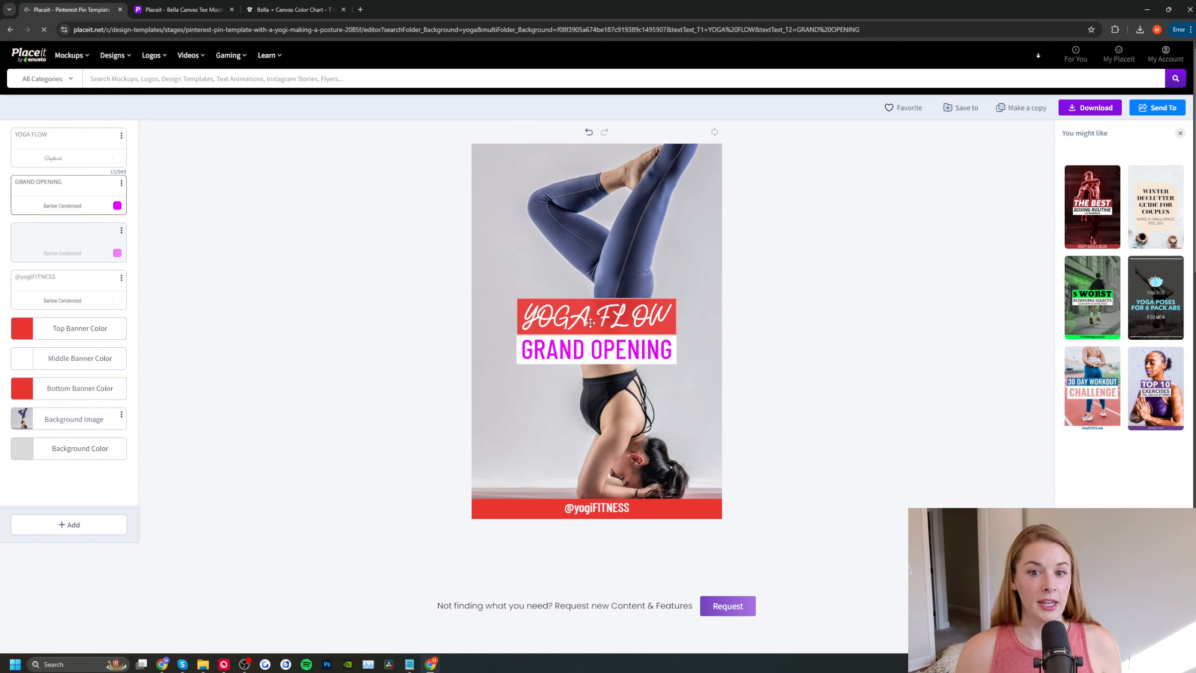
Browse the full font library and set the "YOGA FLOW" heading in the Rockndut font
left_click(63, 206)
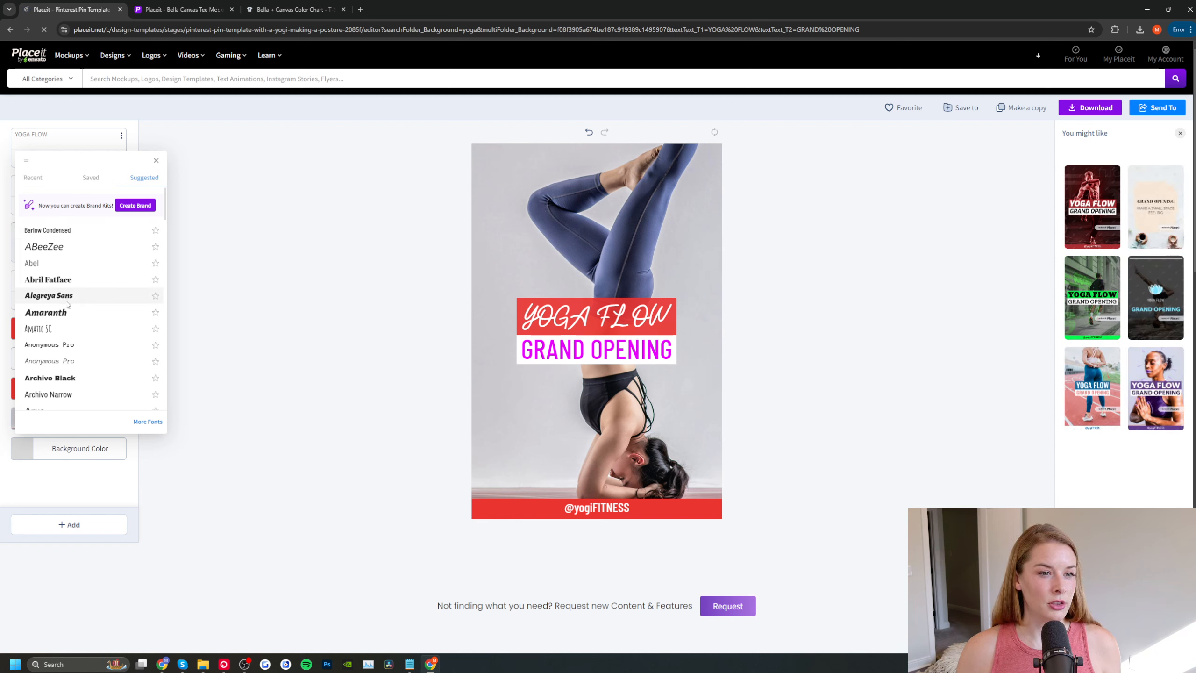
scroll(67, 304, "down", 2)
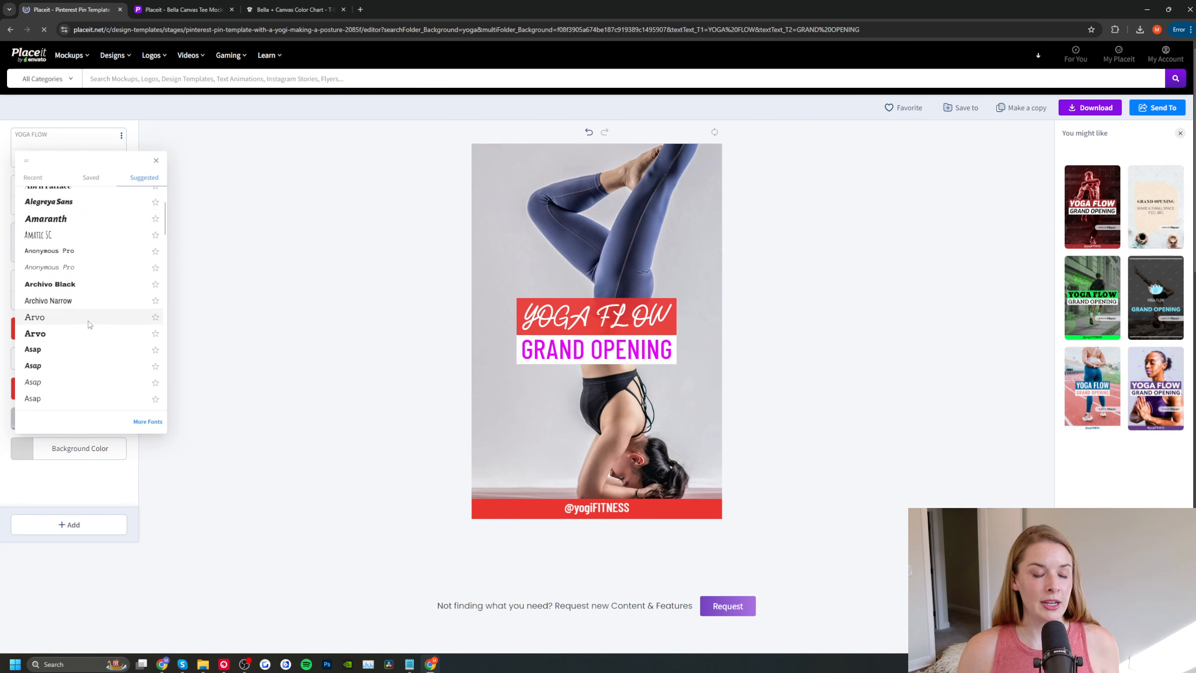
scroll(94, 323, "down", 2)
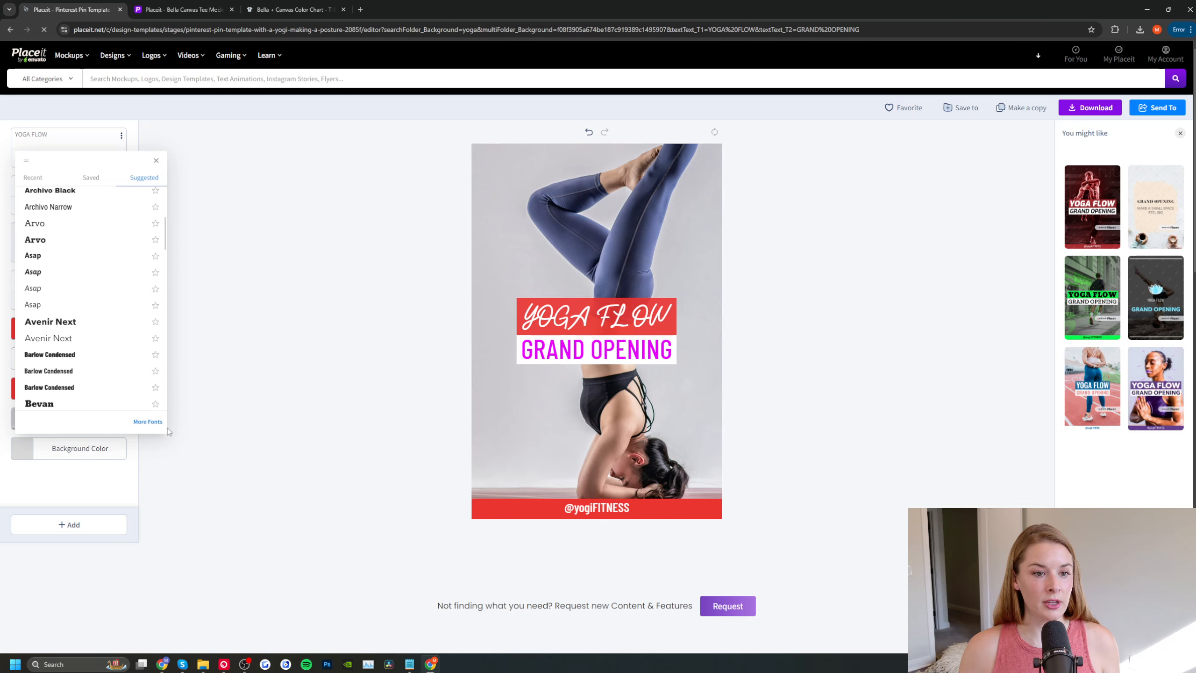
left_click(150, 422)
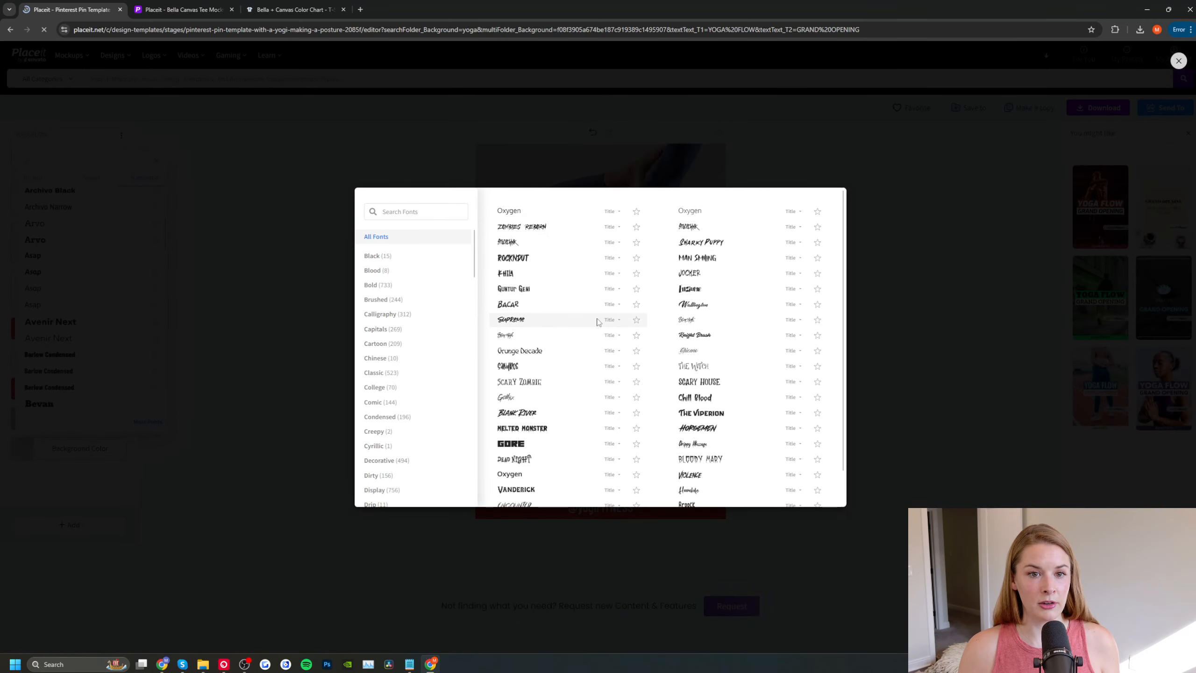
scroll(600, 323, "down", 1)
scroll(599, 322, "down", 11)
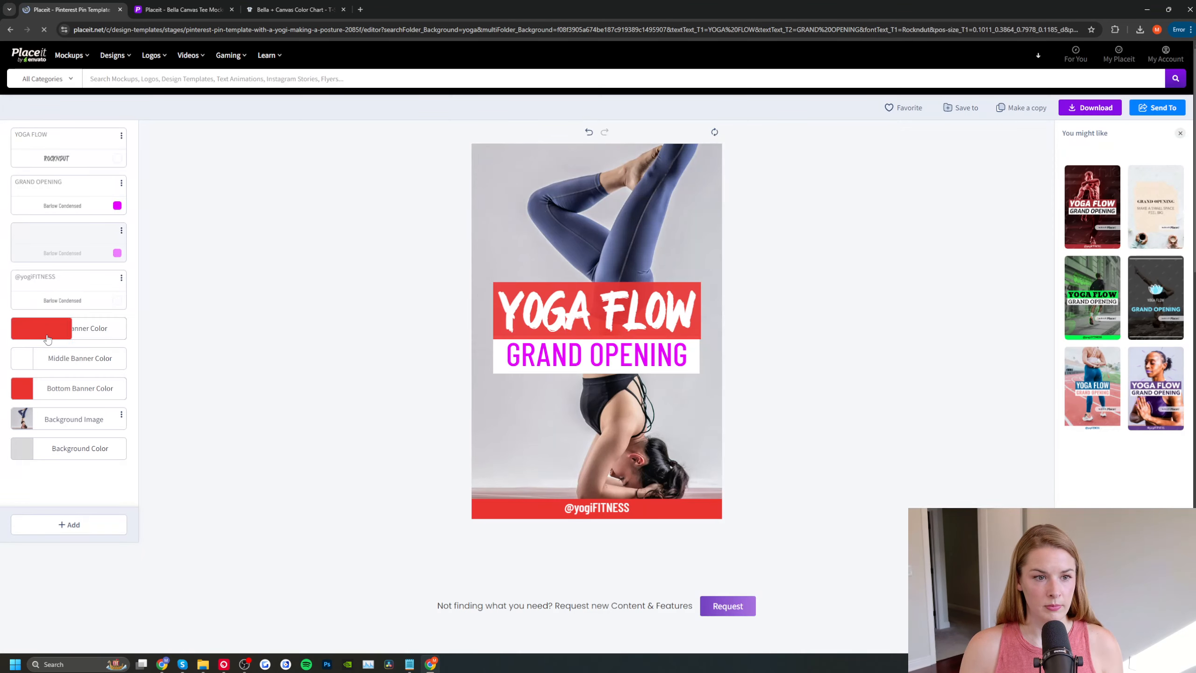
left_click(45, 334)
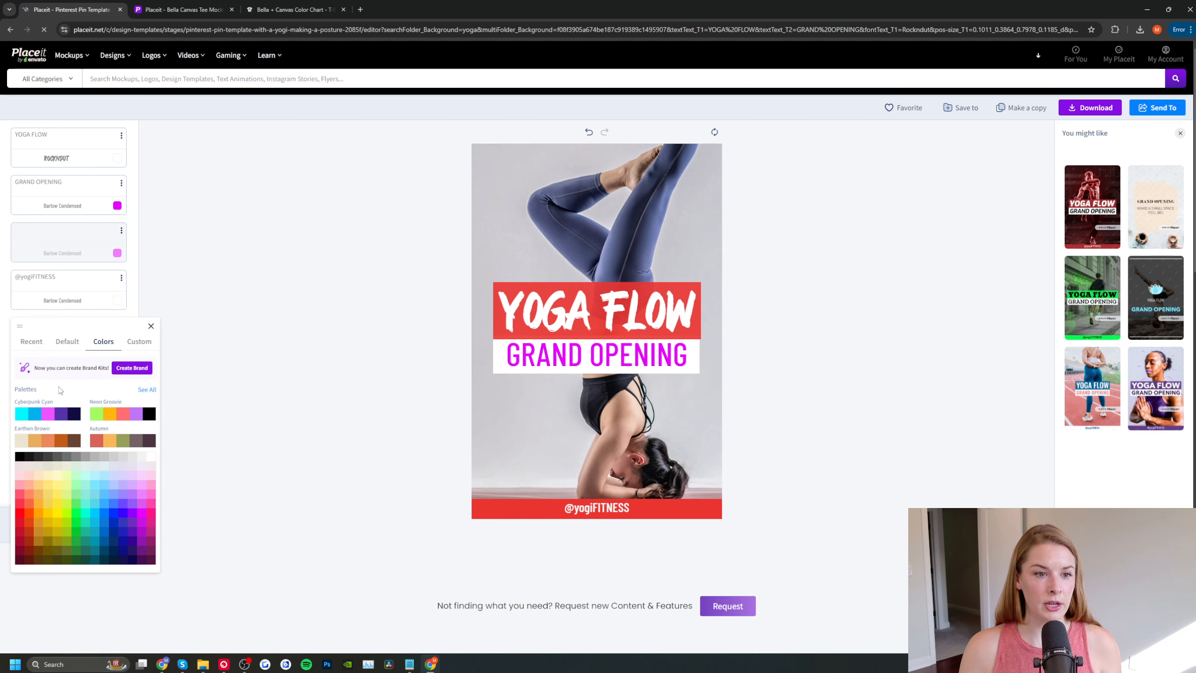
left_click(98, 406)
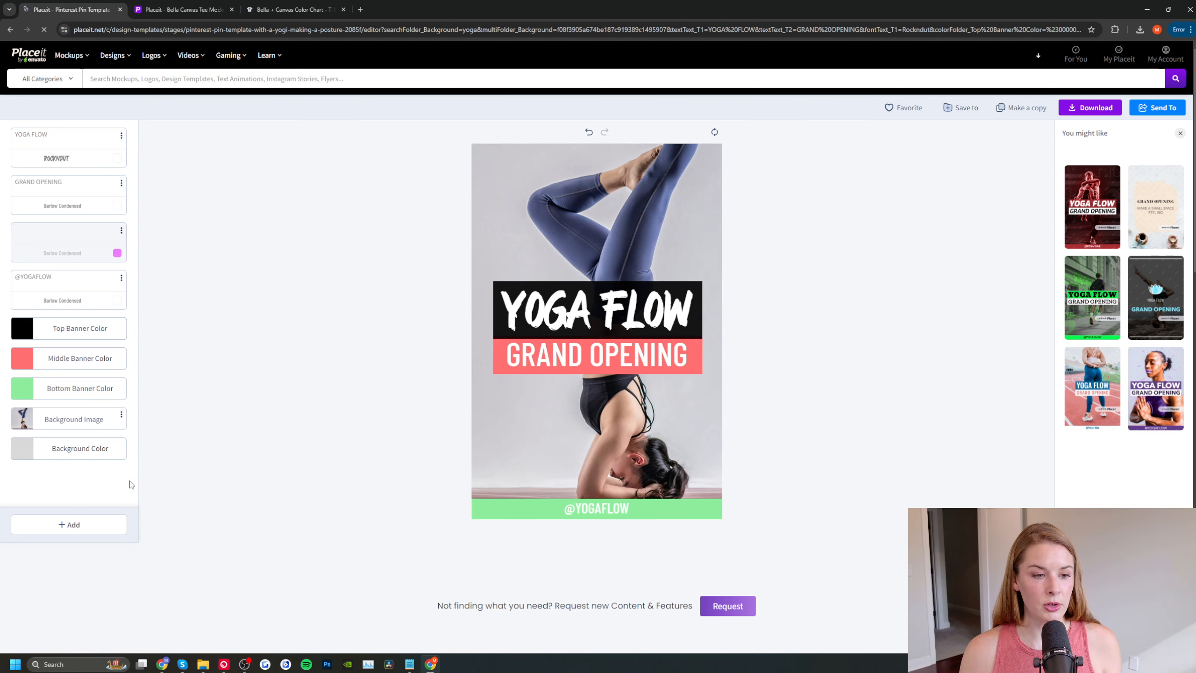
Try adding a new text element to the pin, undo it, and open the library of graphics
left_click(66, 531)
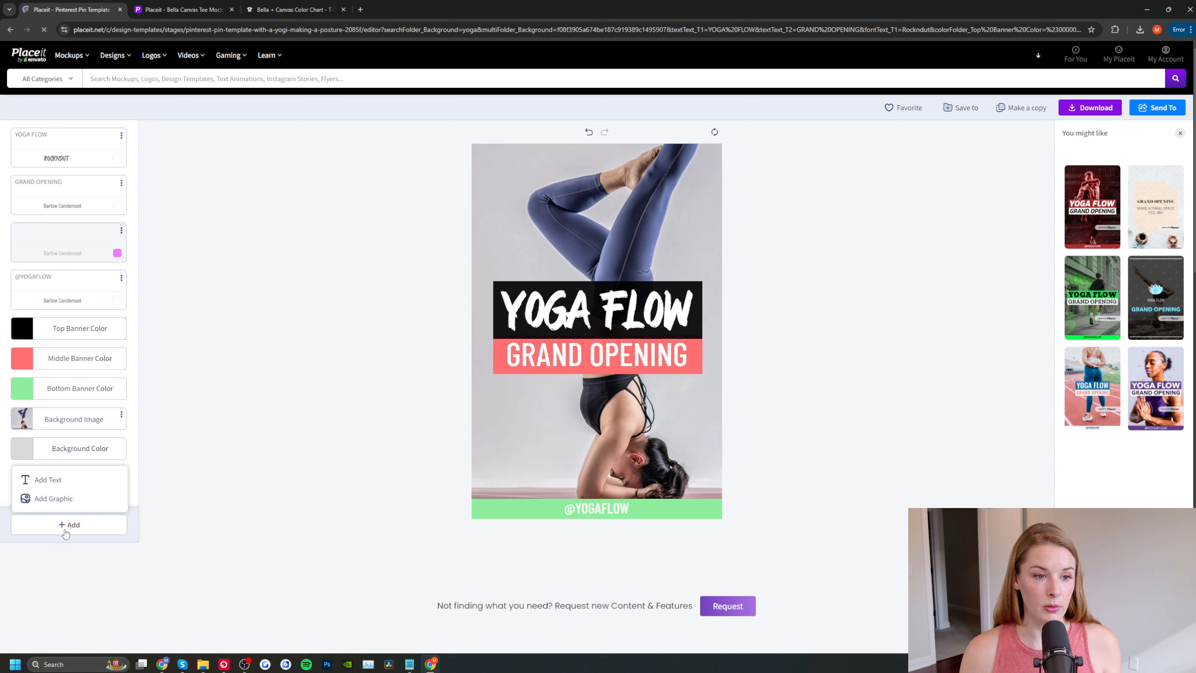
left_click(58, 480)
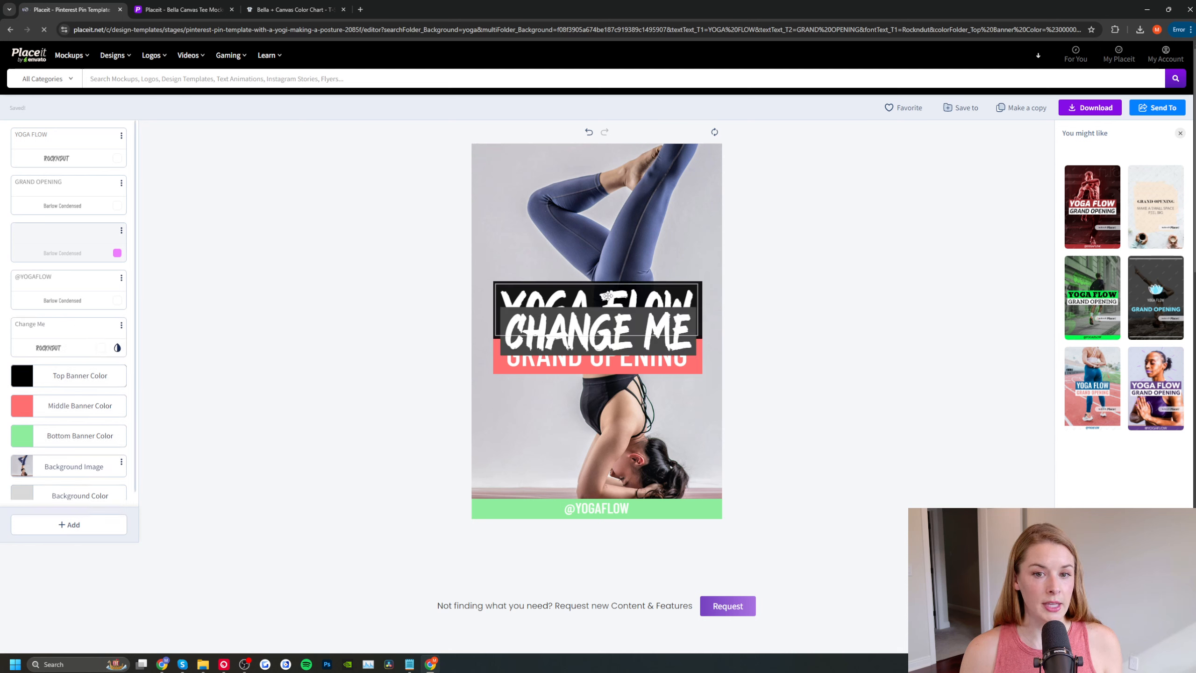
key("ctrl+z")
left_click(69, 524)
left_click(28, 498)
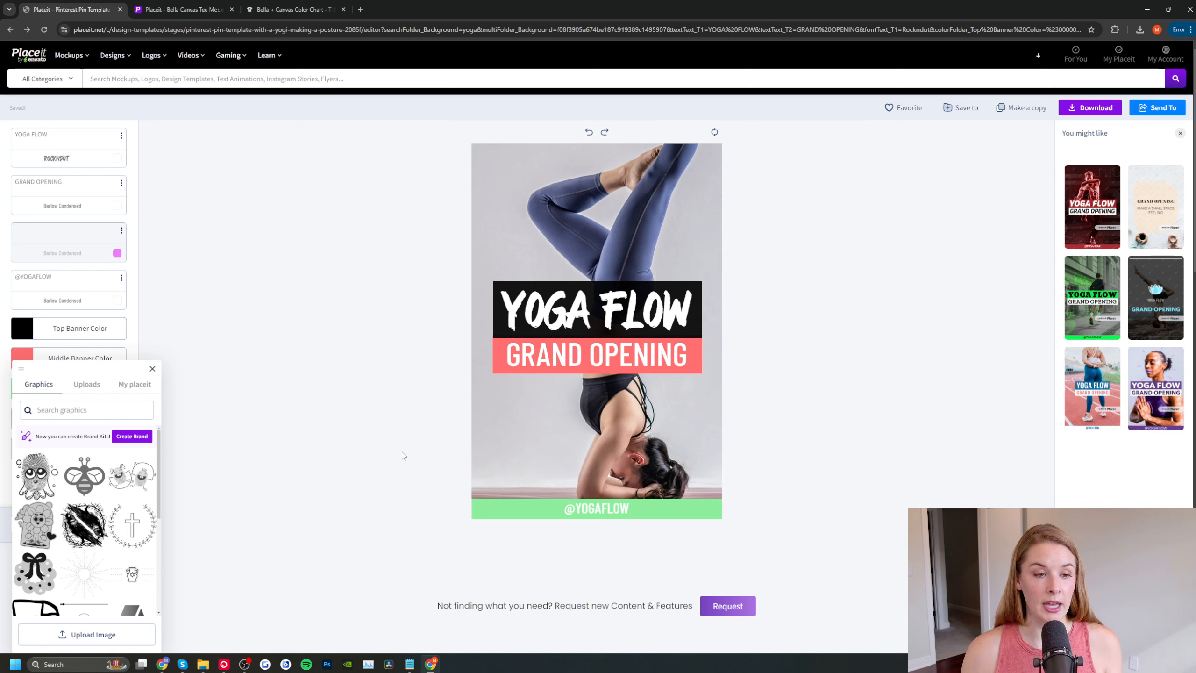
In the logo maker, enter "YOGA FLOW" as the company name and choose the Alternative Medicine logo category
left_click(229, 405)
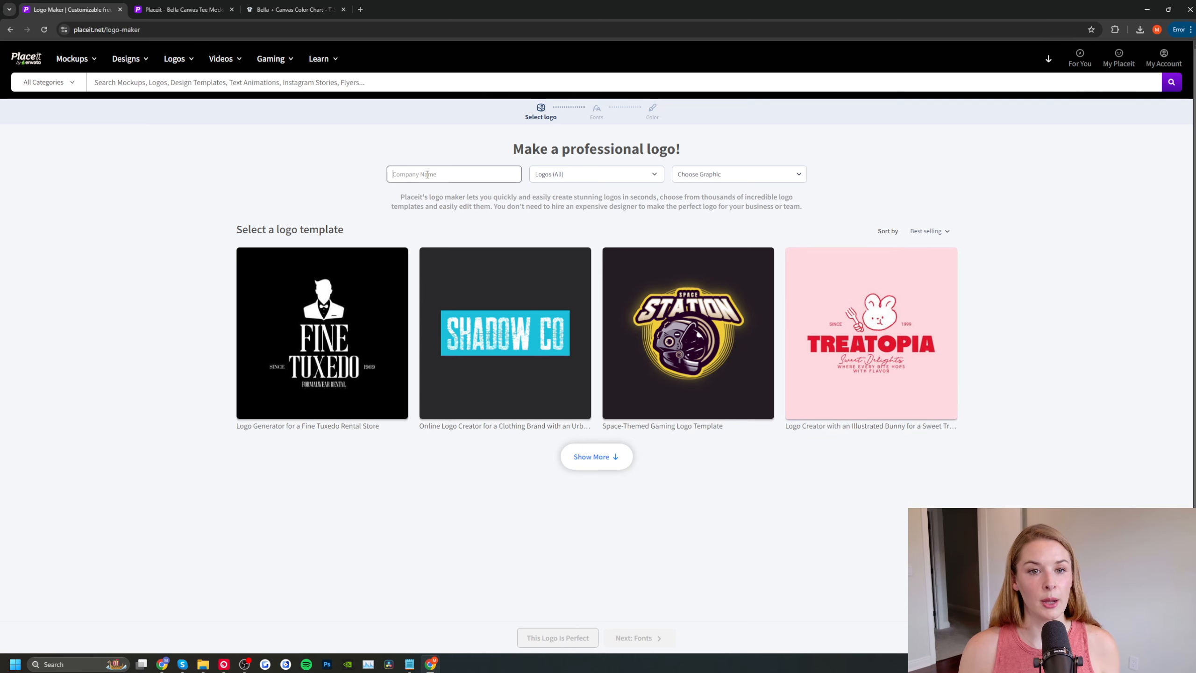
type("YOGA FLOW")
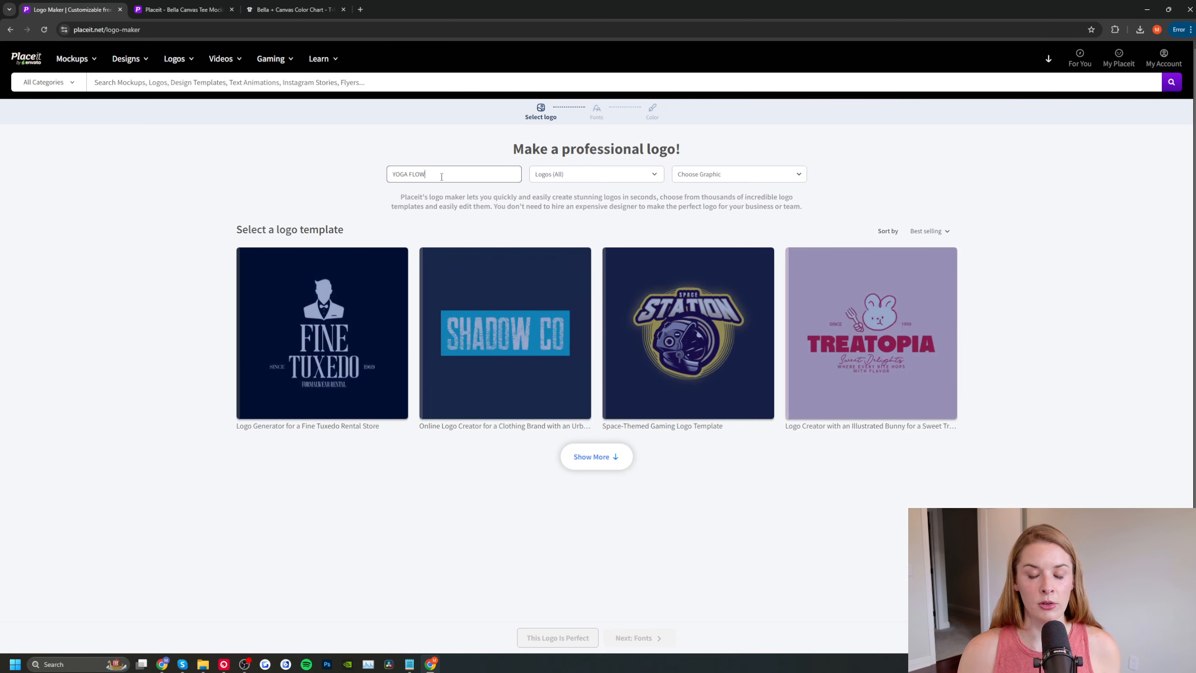
left_click(600, 175)
left_click(642, 175)
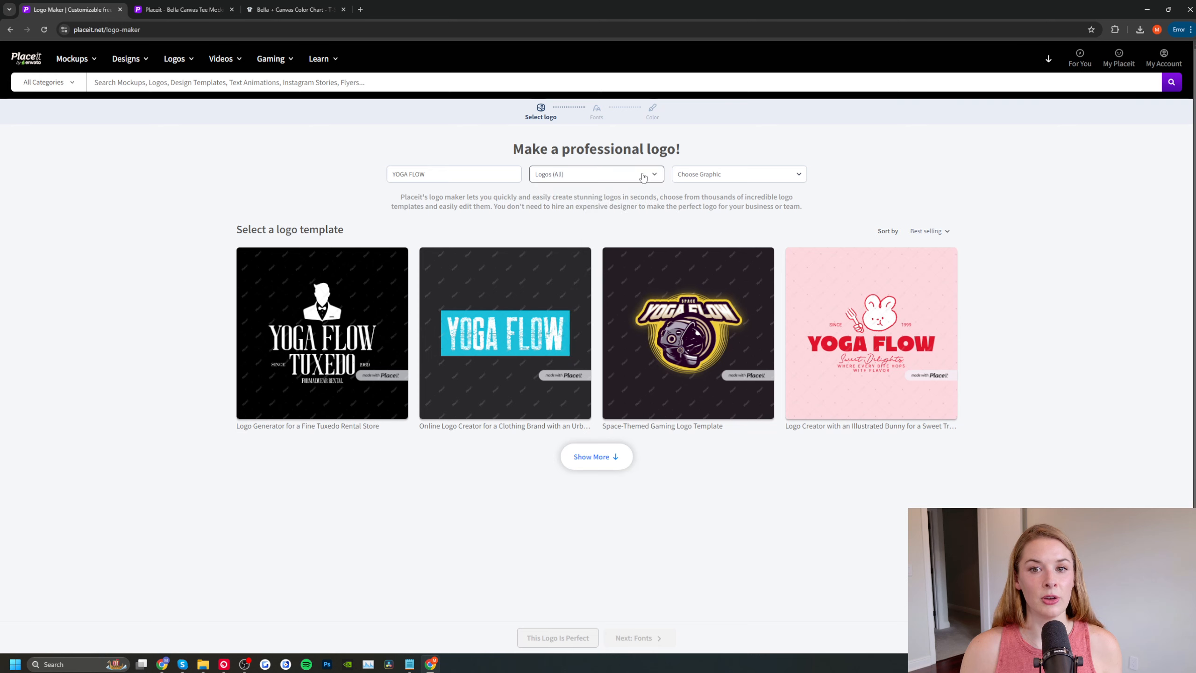
left_click(641, 175)
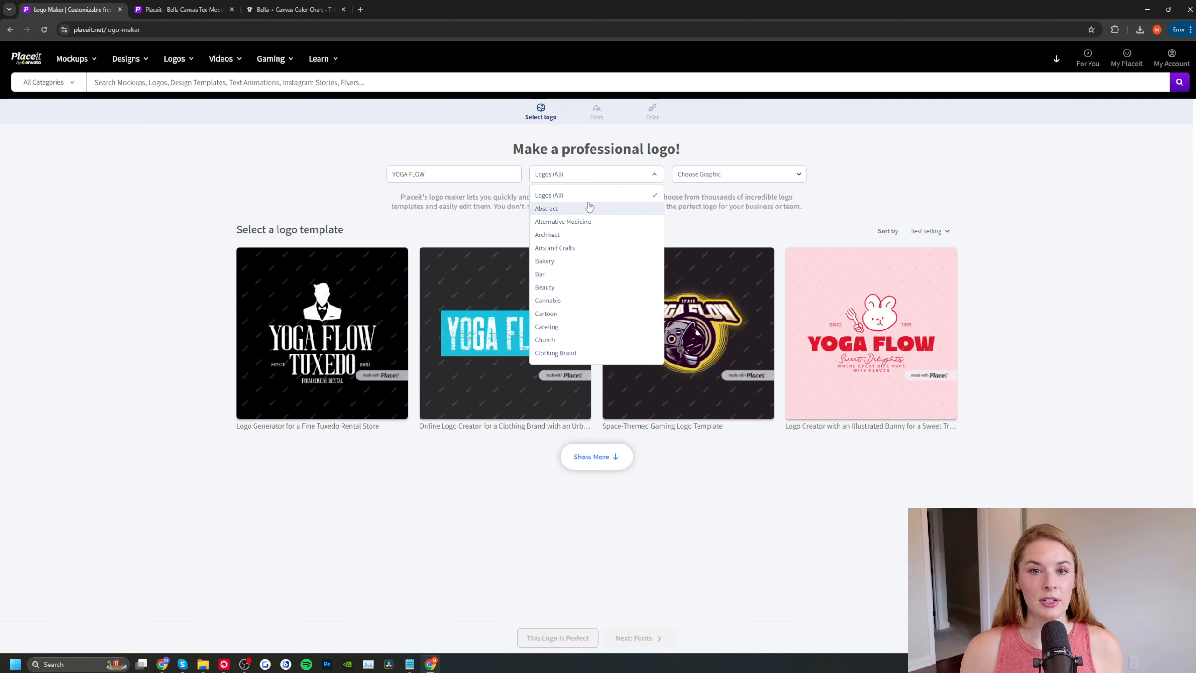
left_click(587, 222)
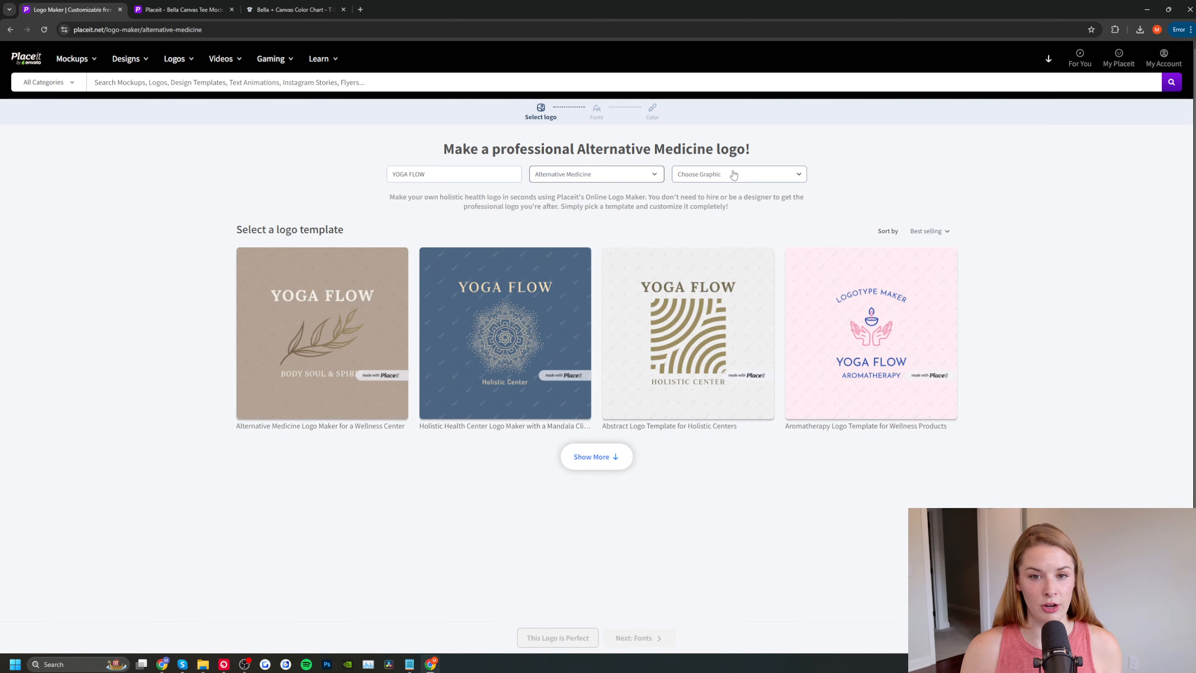
Browse the Alternative Medicine logo templates and open the Abstract Logo Template for Holistic Centers in the editor
left_click(733, 174)
left_click(1084, 406)
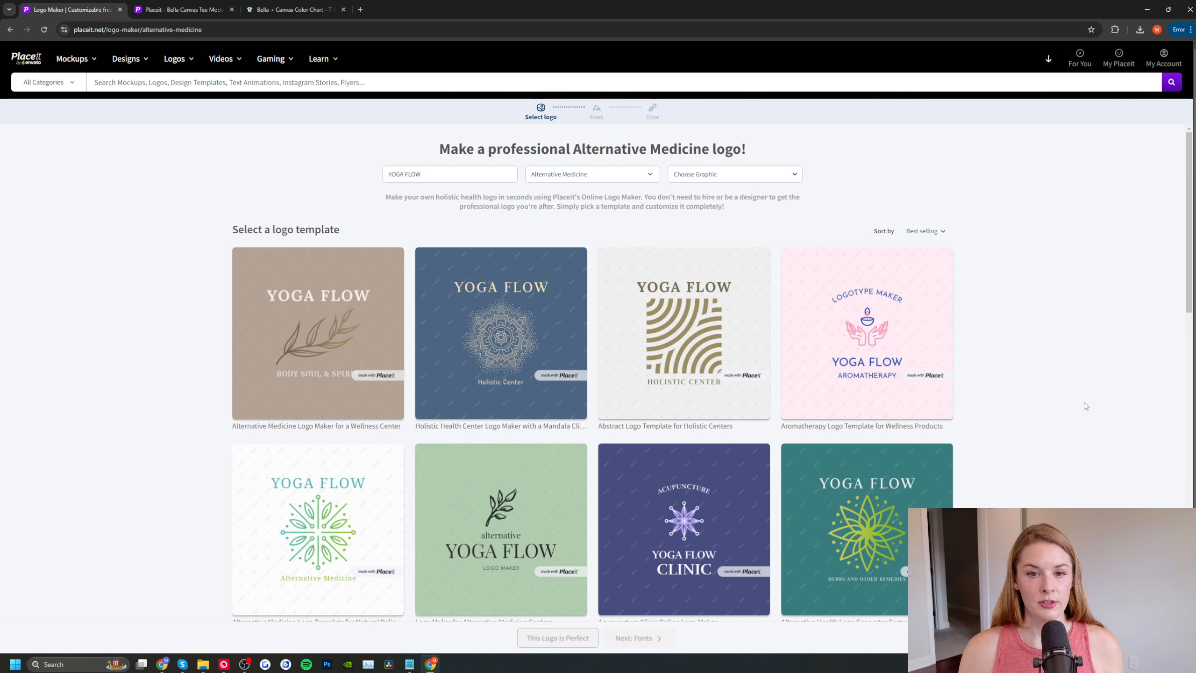
scroll(1083, 404, "down", 5)
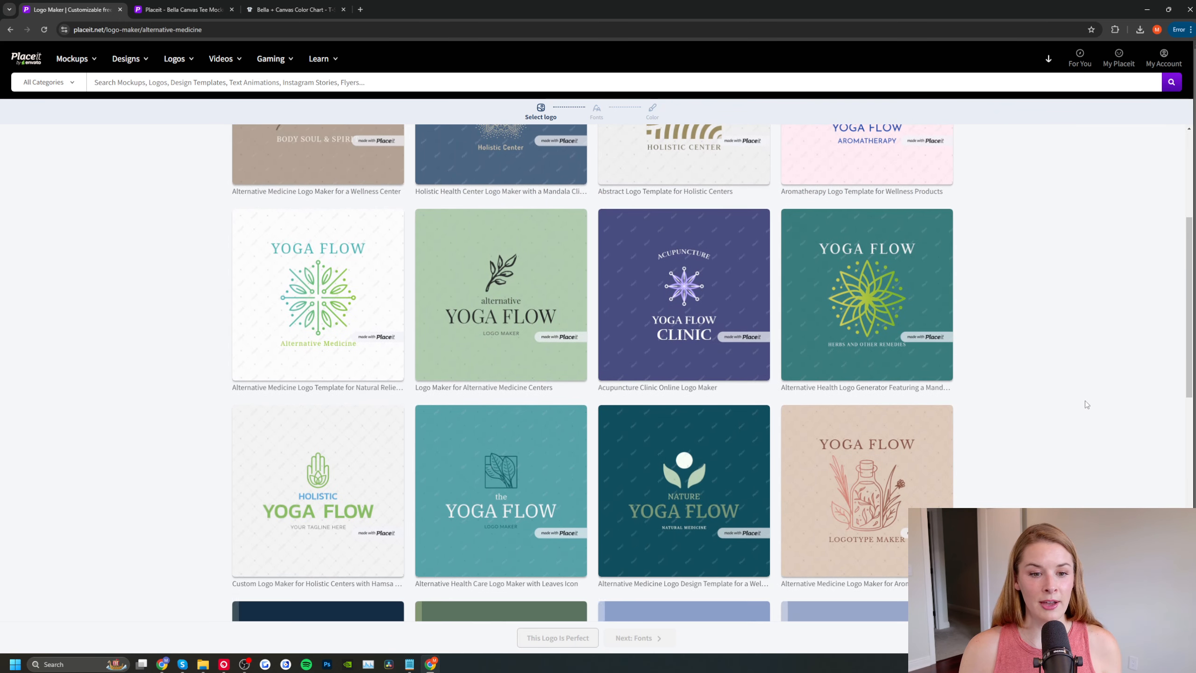
scroll(1085, 405, "down", 1)
scroll(1086, 404, "down", 2)
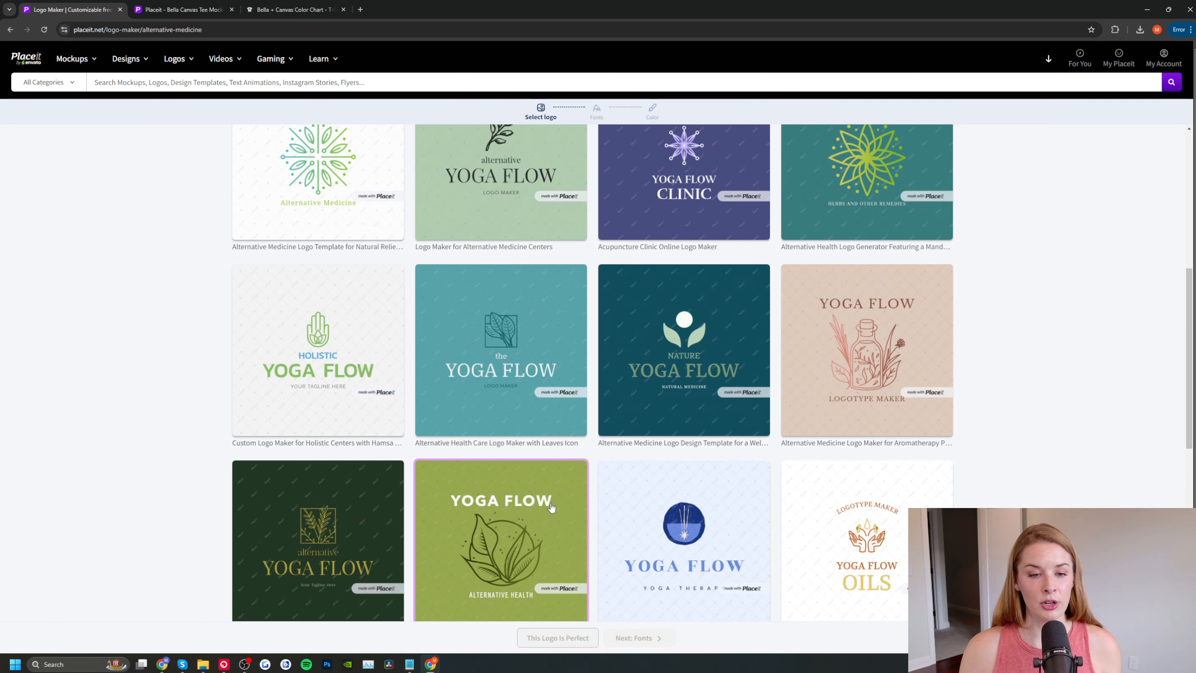
scroll(956, 485, "down", 2)
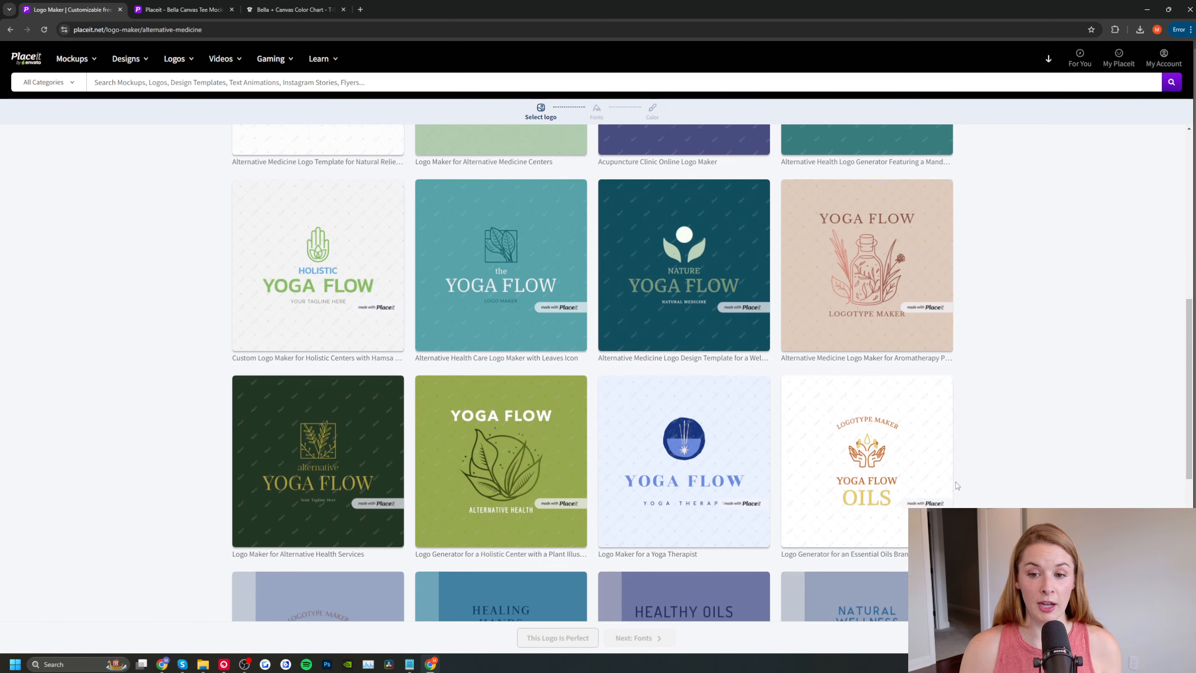
scroll(955, 483, "down", 4)
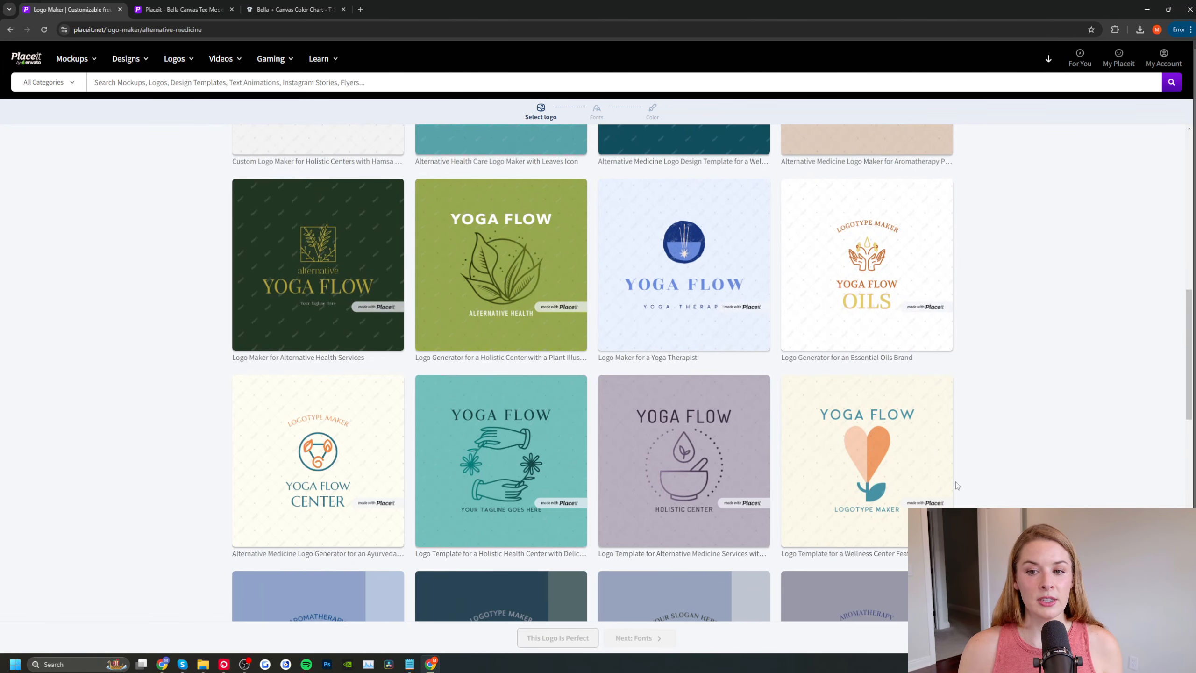
scroll(955, 482, "down", 4)
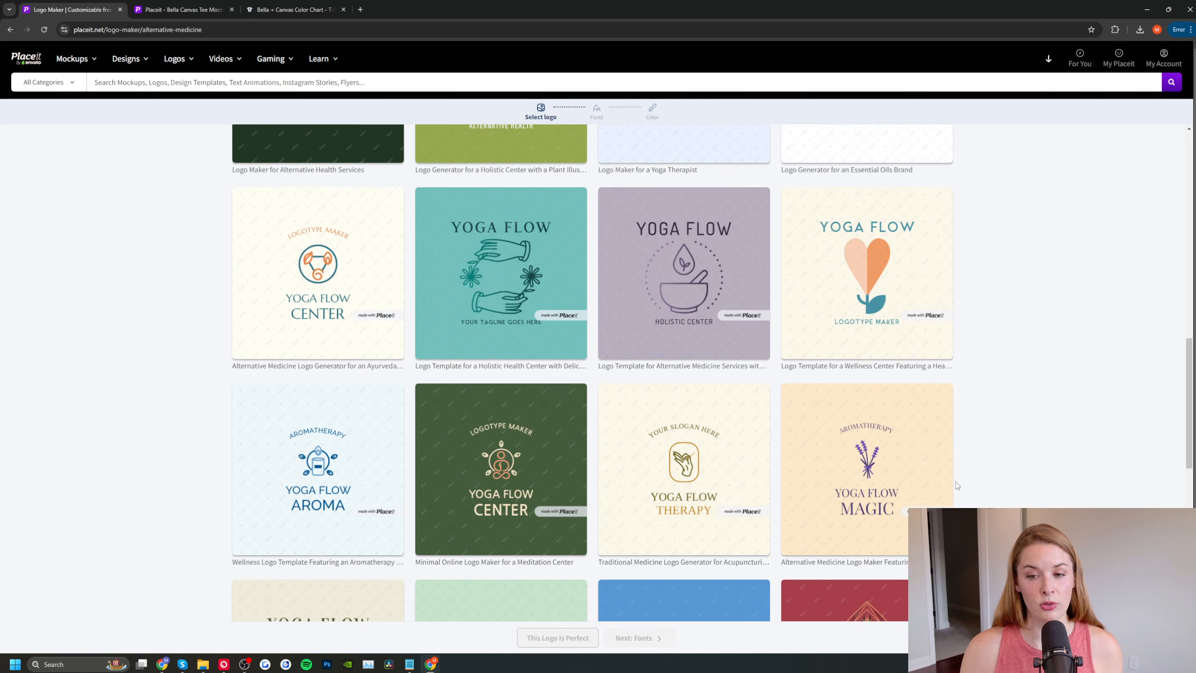
scroll(955, 482, "up", 15)
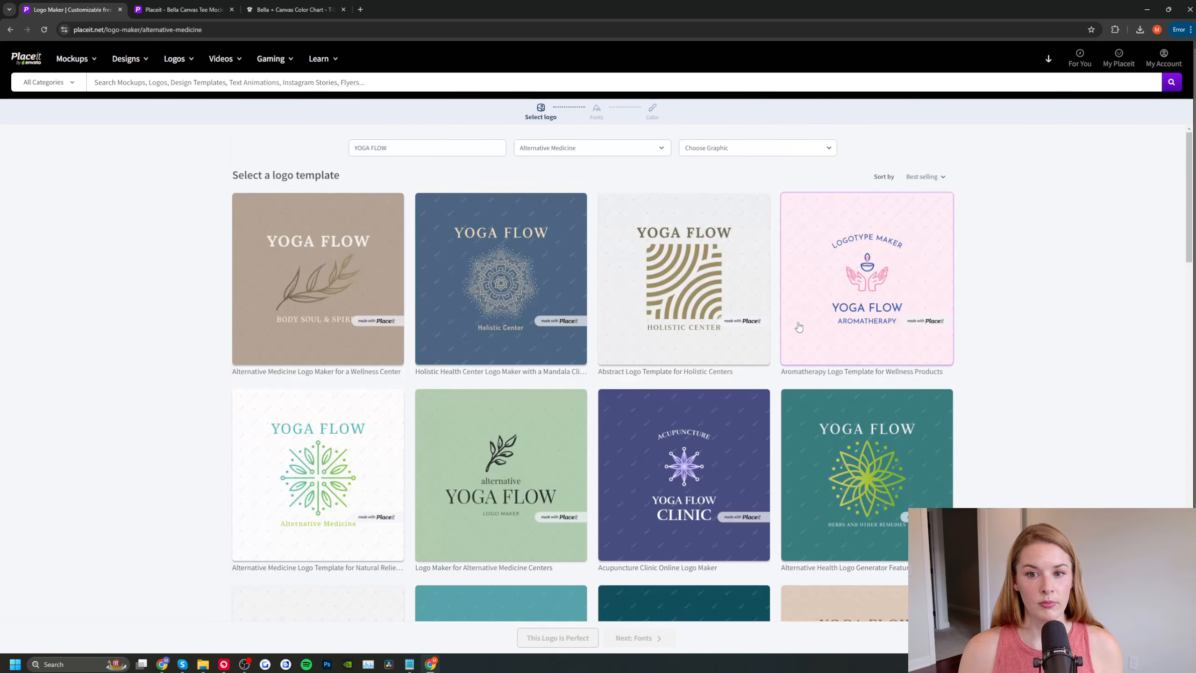
left_click(714, 262)
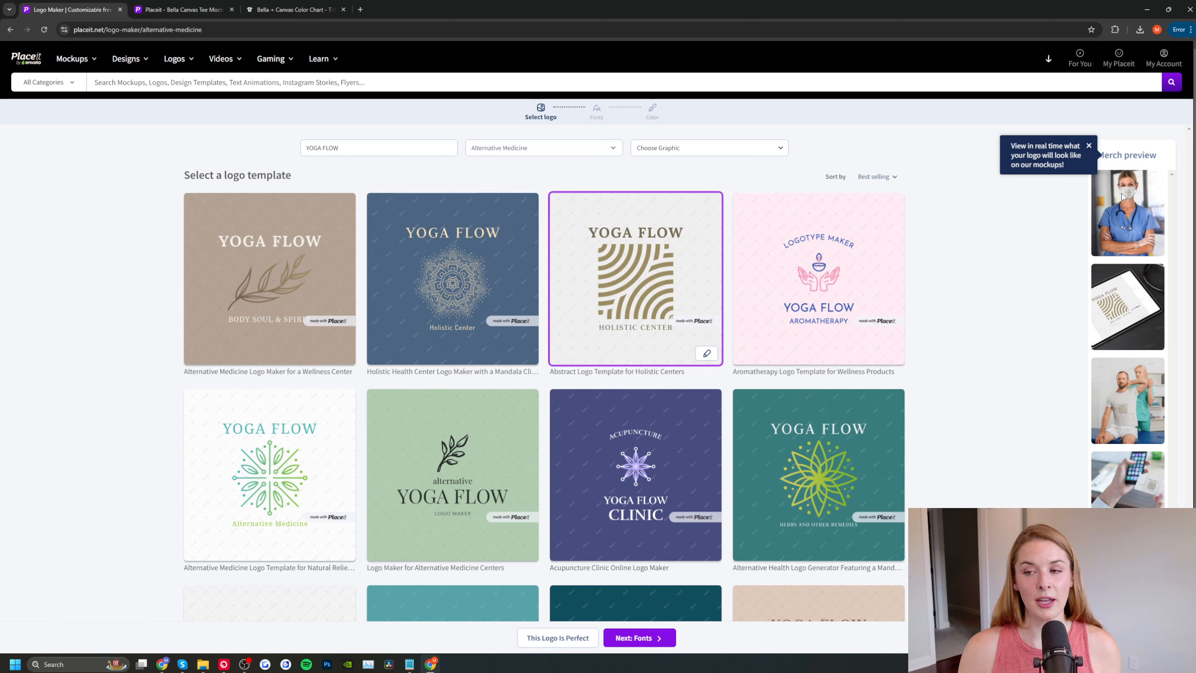
left_click(700, 357)
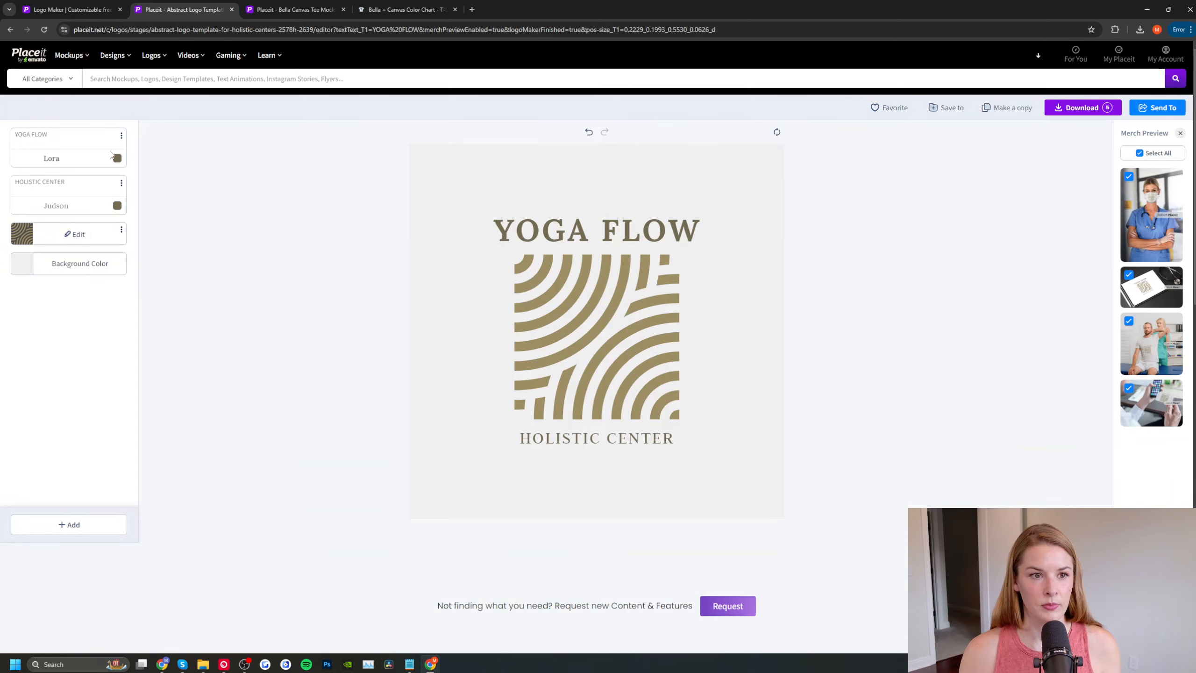
Set the "YOGA FLOW" heading in Avenir Next and change the subtitle to "WELLNESS CENTER"
left_click(52, 158)
left_click(73, 346)
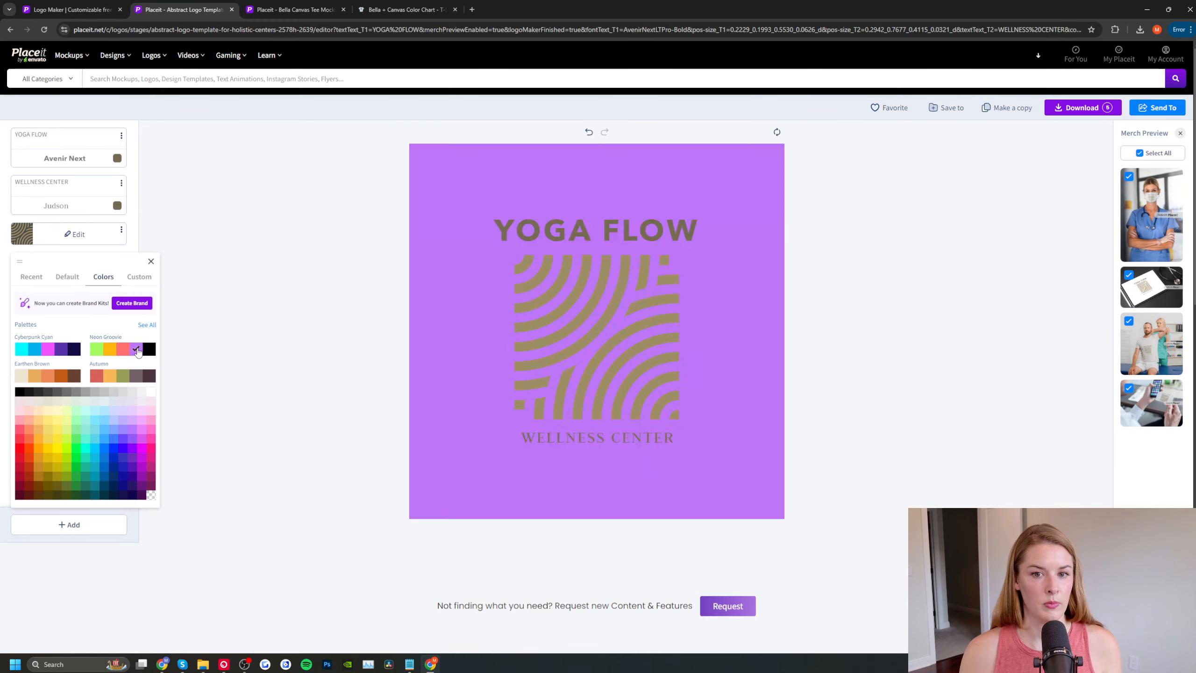
Try a black background and a light green graphic on the logo, and undo these color changes
left_click(91, 385)
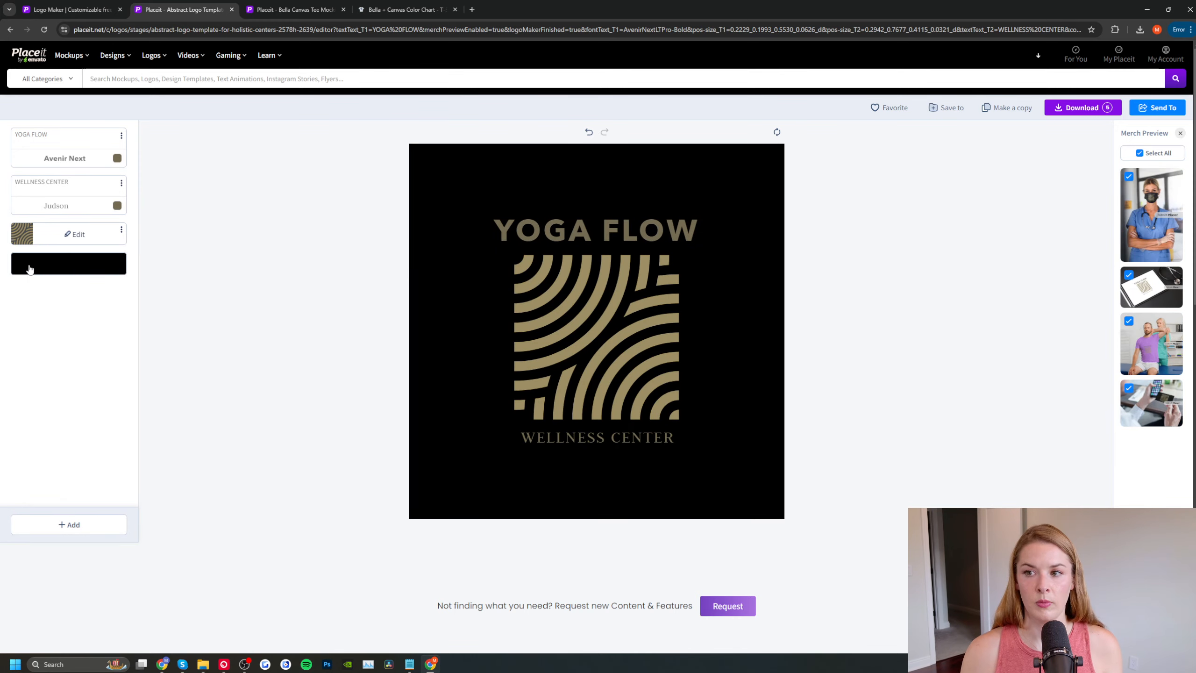
left_click(78, 235)
left_click(82, 260)
left_click(146, 273)
left_click(154, 337)
left_click_drag(81, 352, 159, 326)
left_click(68, 321)
left_click(588, 132)
left_click(588, 132)
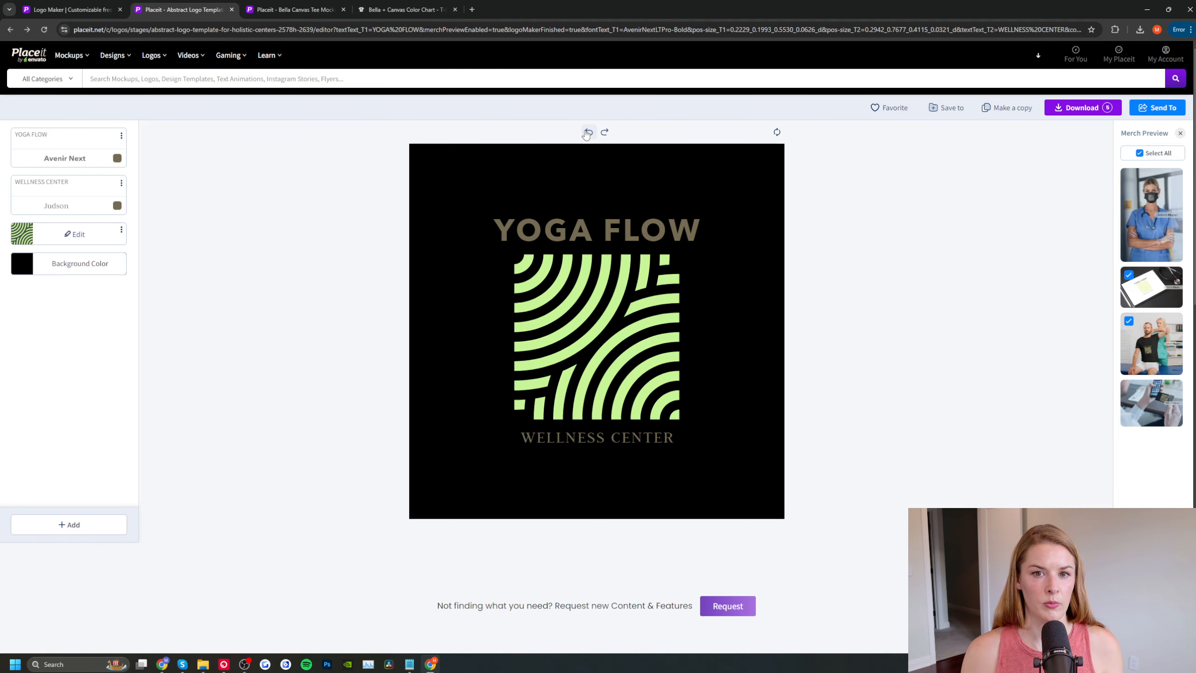
left_click(588, 131)
Correct the ending of the subtitle so it reads "WELLNESS CENTER" and set it in the Ikaros font
left_click(81, 181)
key("BackSpace")
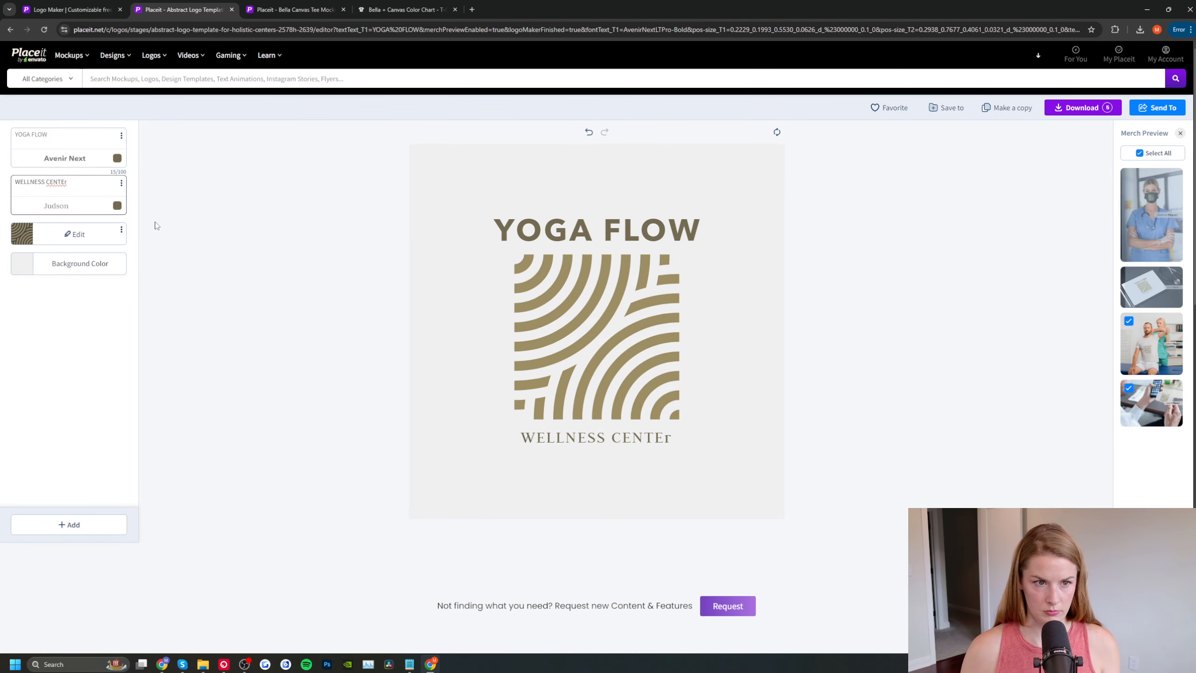
key("BackSpace")
type("R")
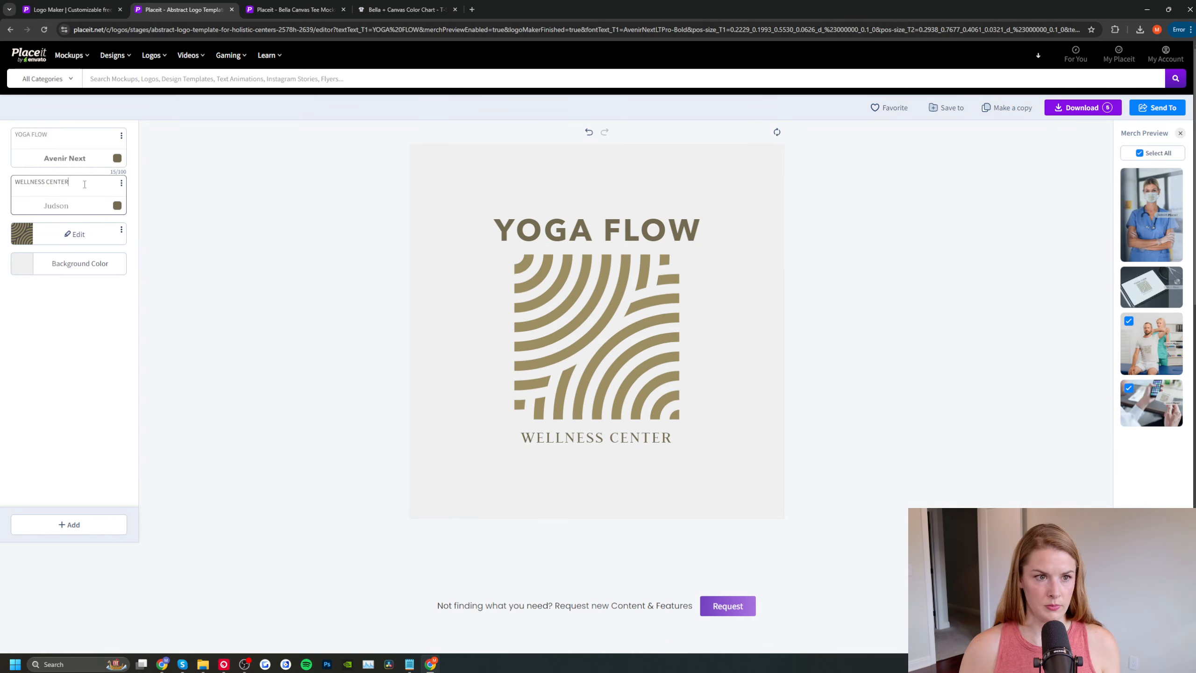
left_click(56, 207)
left_click(144, 225)
scroll(100, 344, "down", 5)
left_click(35, 289)
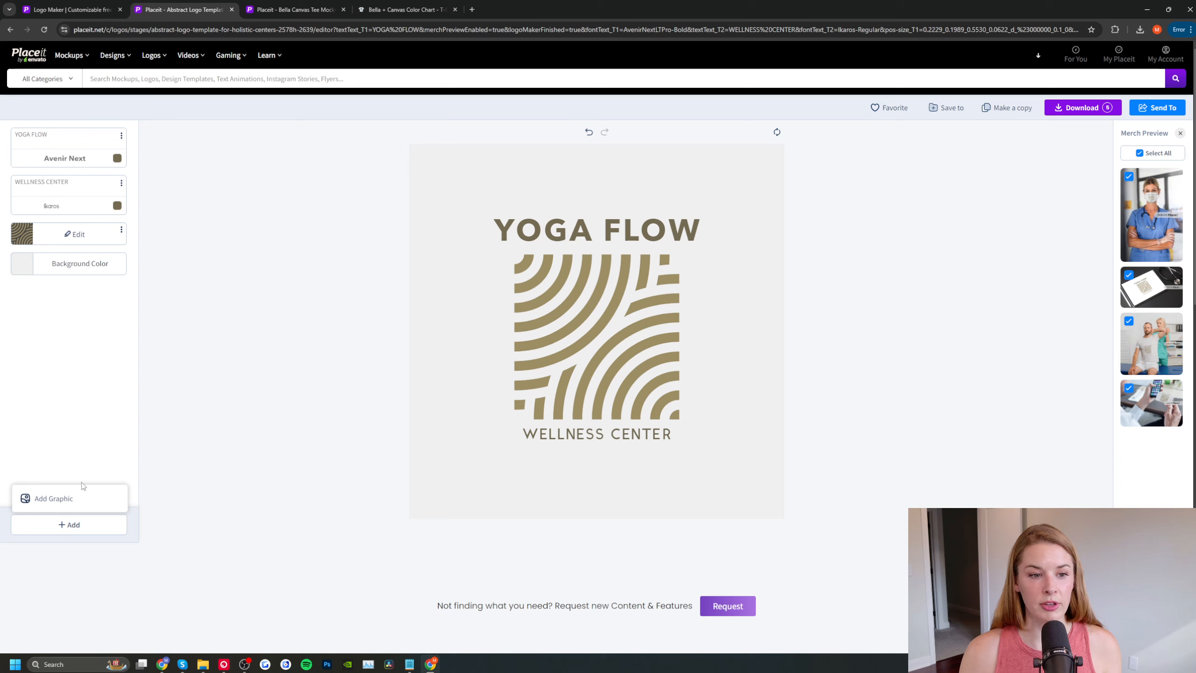
Look at the library of graphics that can be added to the logo
left_click(82, 496)
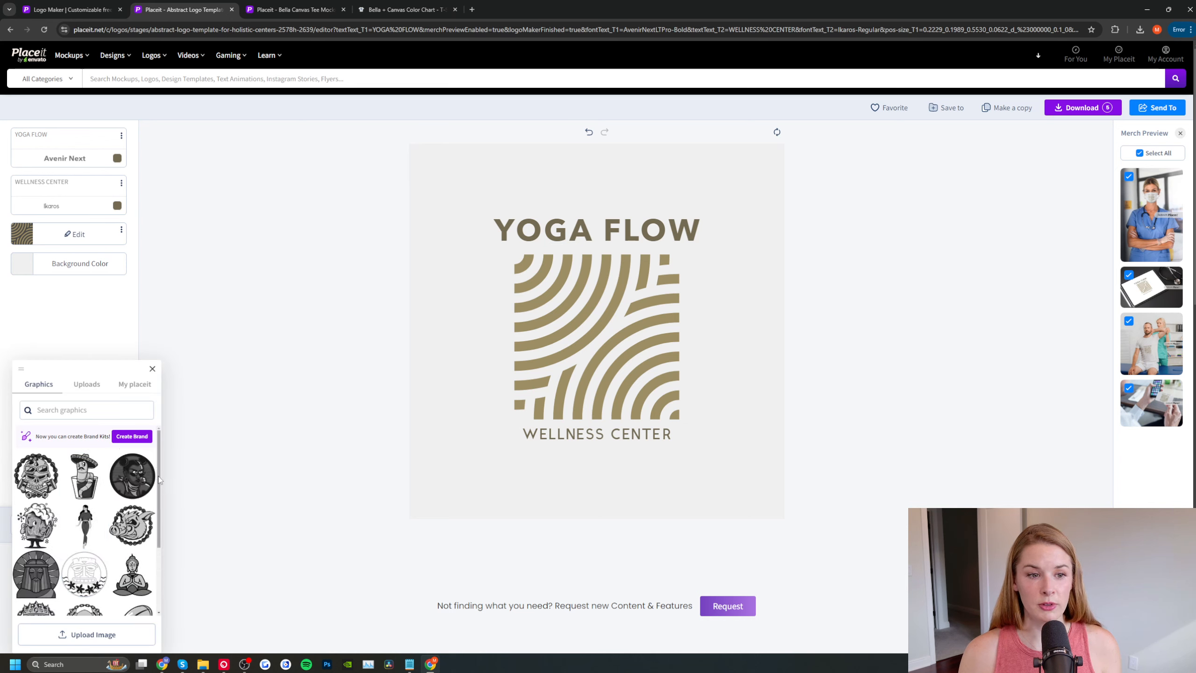
left_click(152, 370)
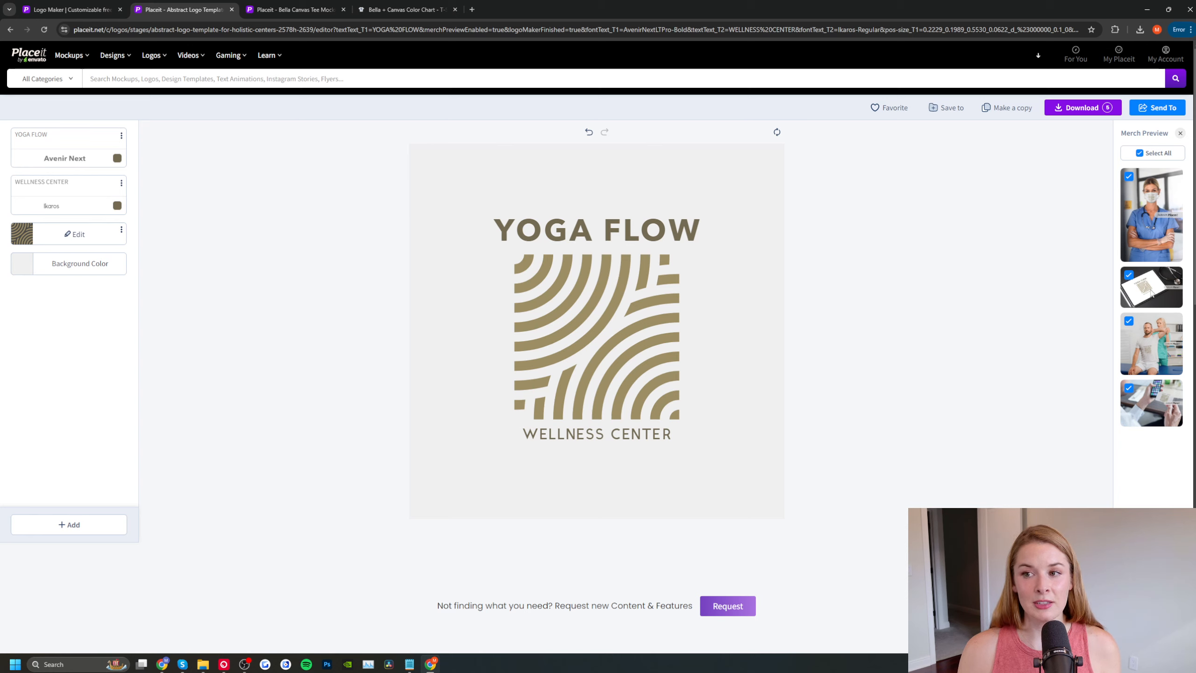
Deselect all merch previews and download only the logo image
left_click(1140, 155)
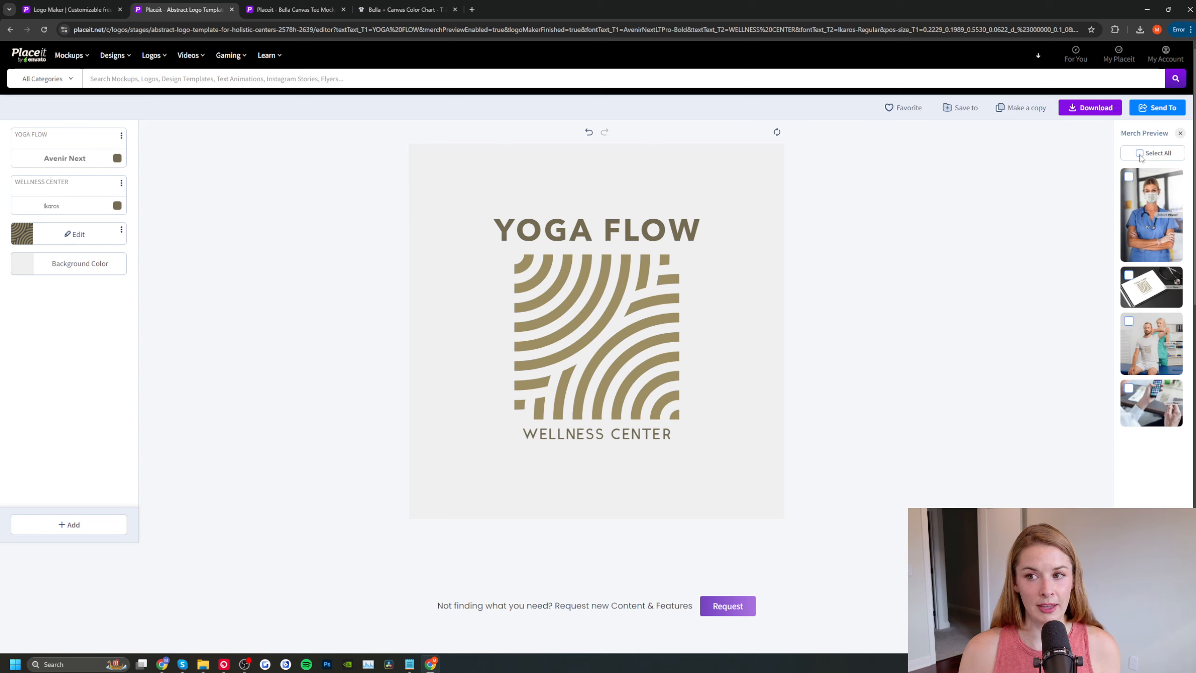
left_click(1088, 113)
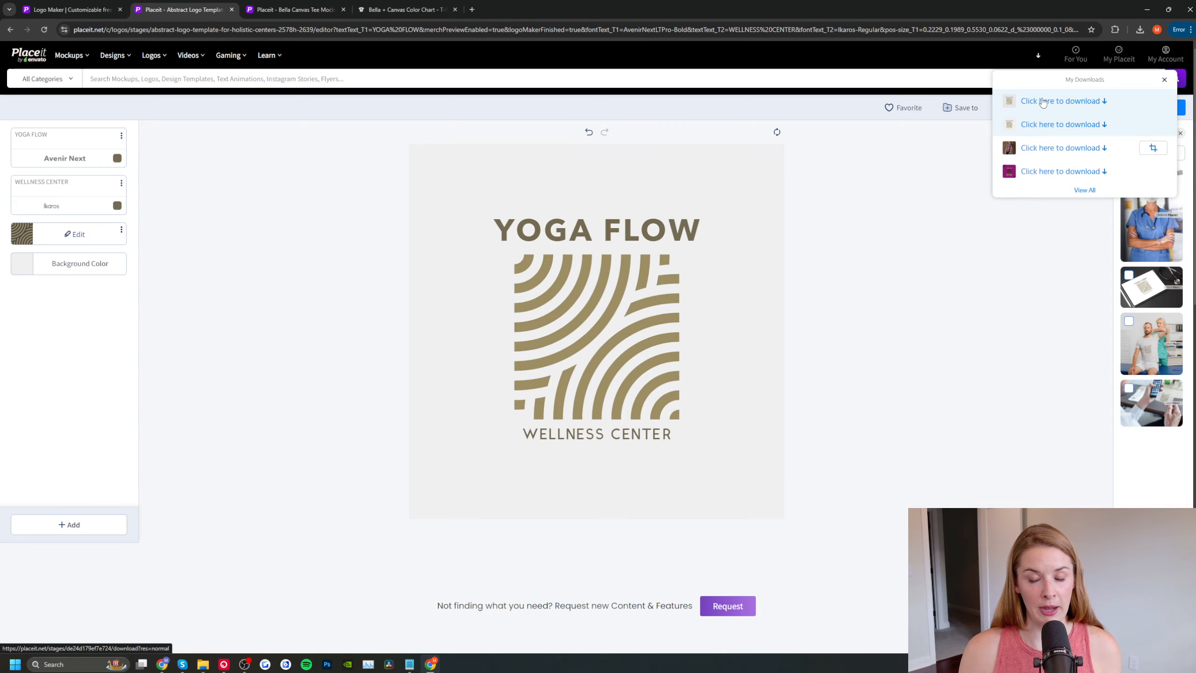
left_click(1042, 102)
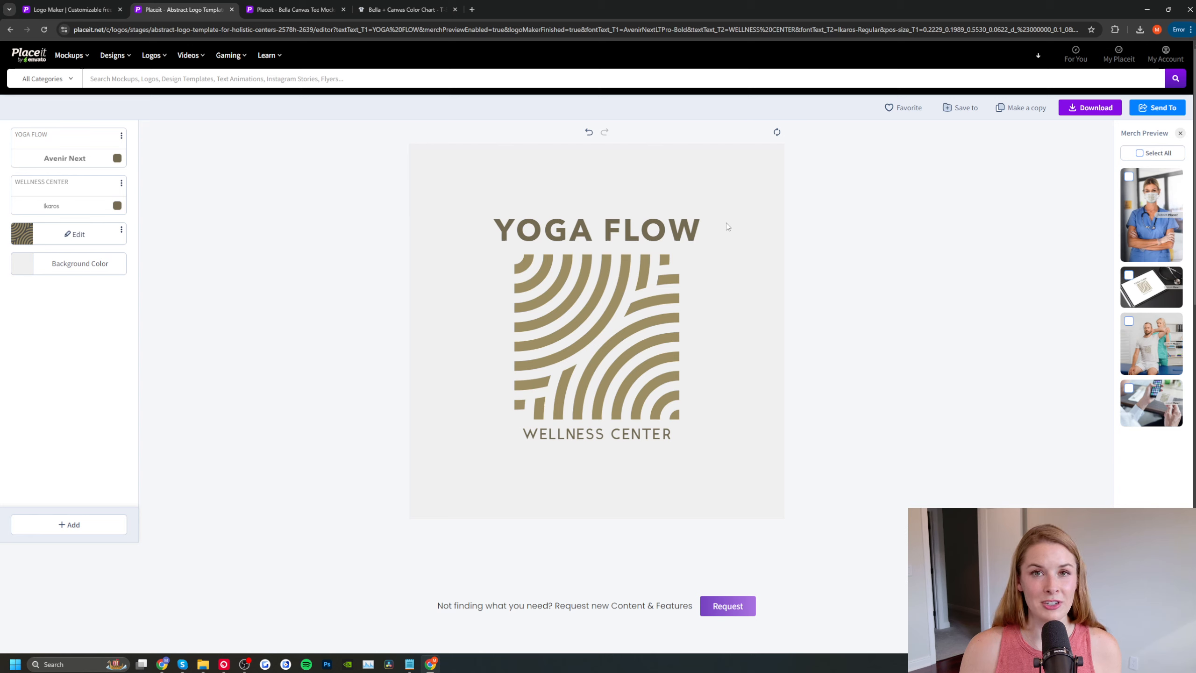
Look through the video template categories and open the page with all video templates
mouse_move(202, 57)
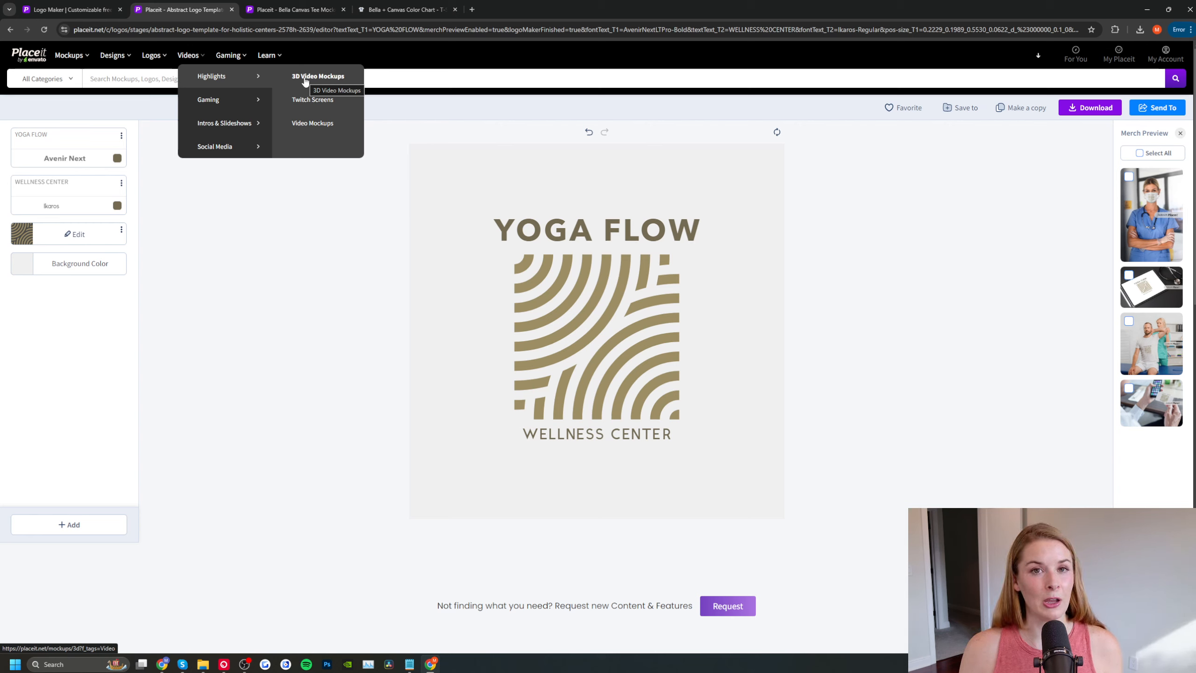
mouse_move(226, 103)
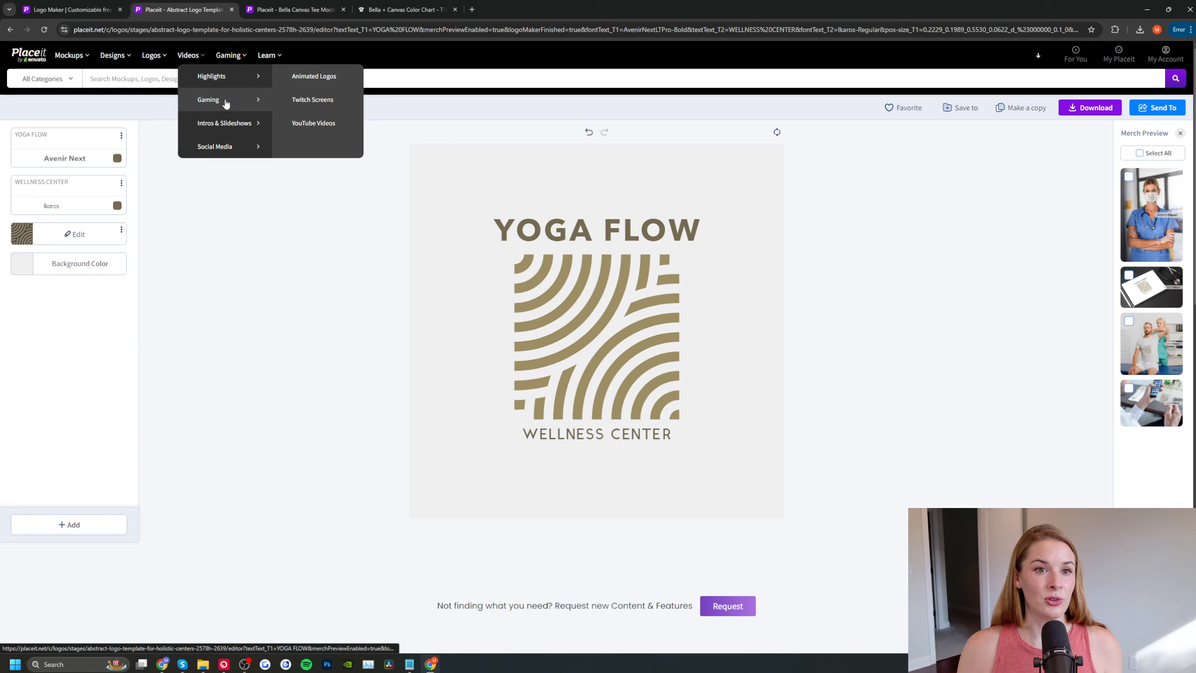
mouse_move(224, 128)
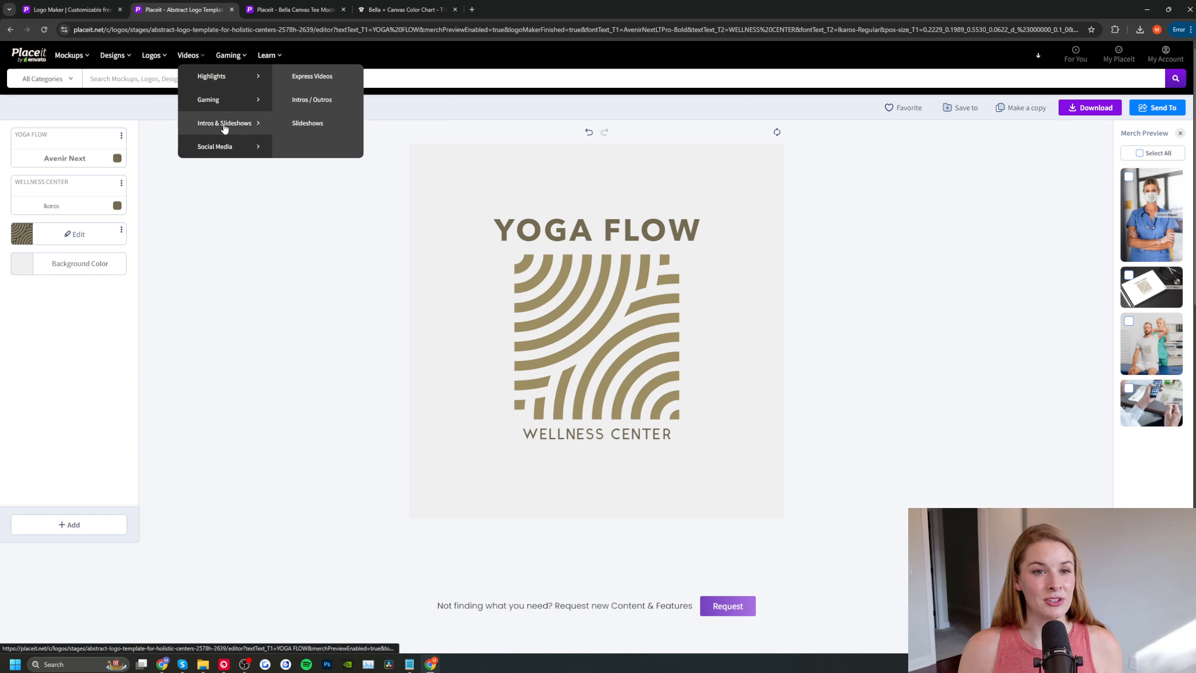
mouse_move(223, 154)
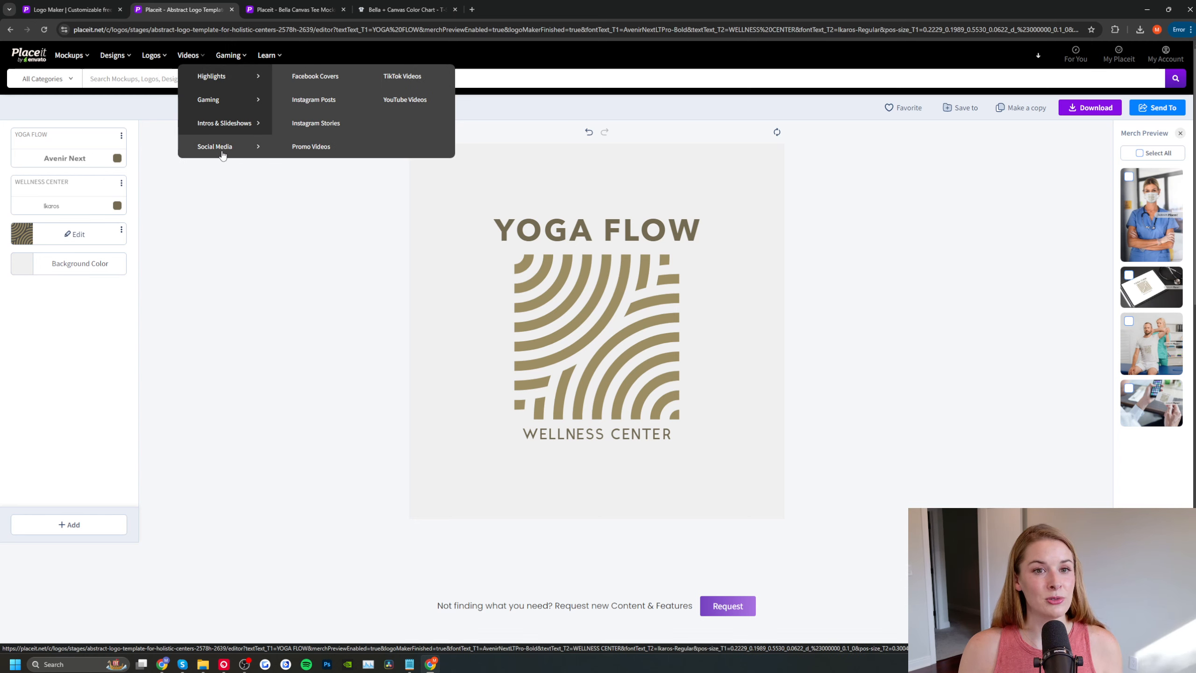
left_click(194, 56)
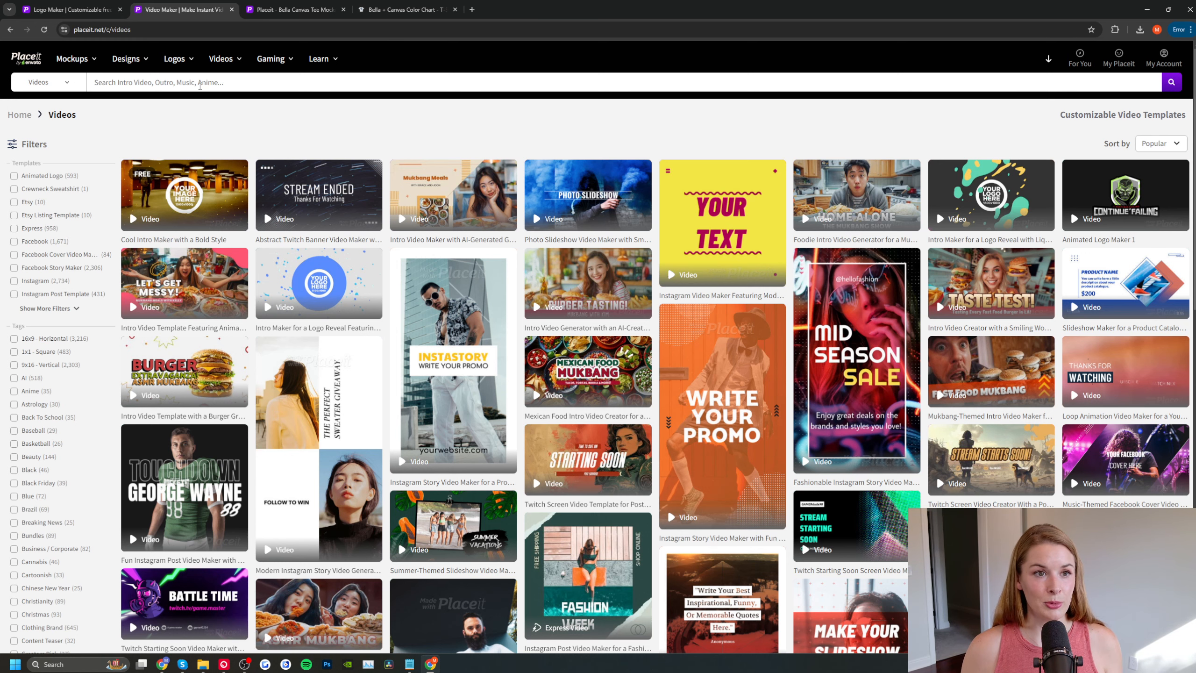
Search the video templates for "youtube intro", filter by the Yoga tag and open the intro template with an extensive meditation guide
left_click(200, 86)
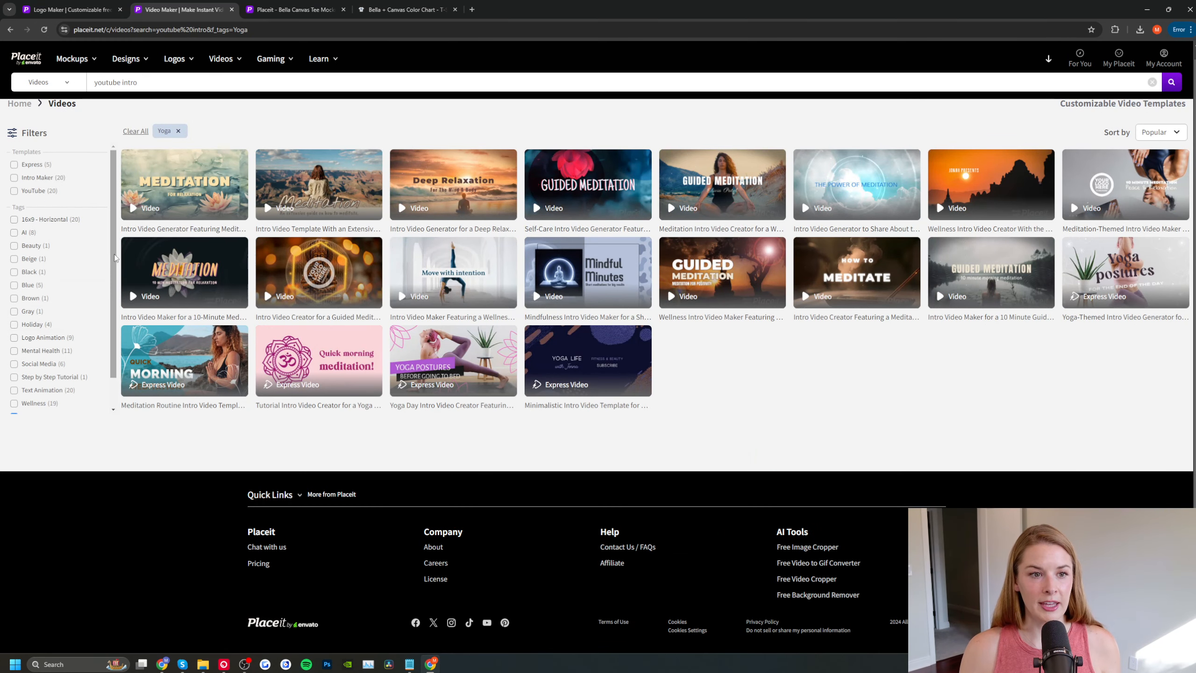
left_click_drag(113, 269, 113, 287)
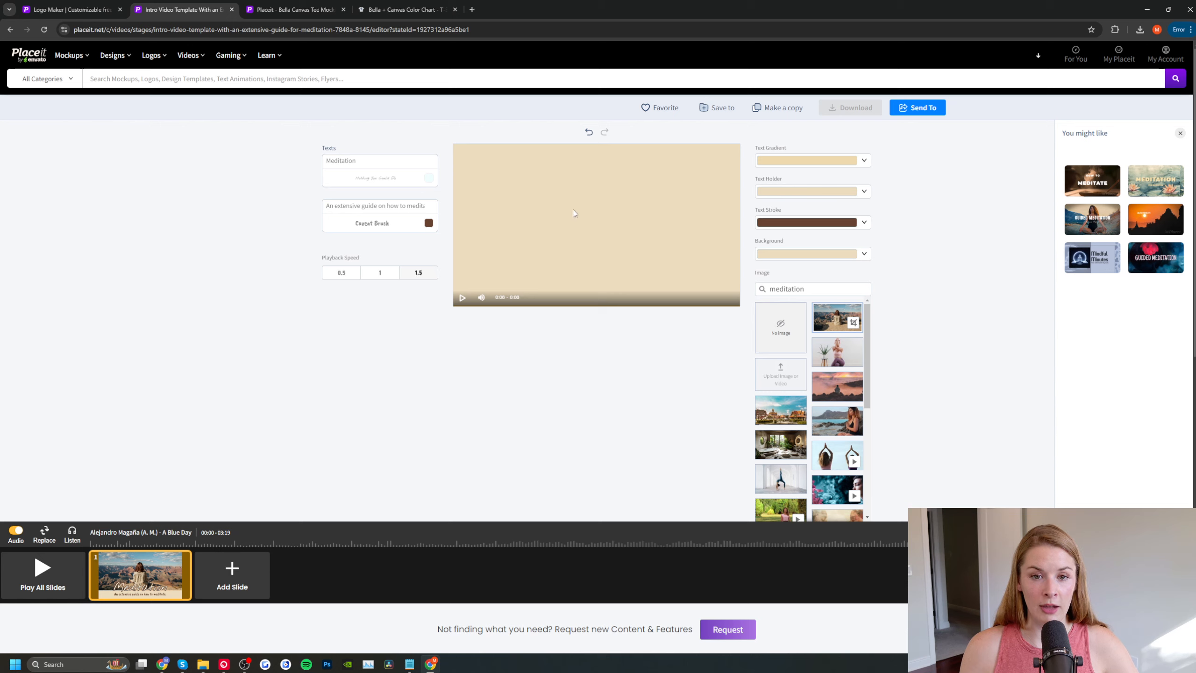
Set the slide's playback speed to 1 and replace its title with "YOGA FLOW"
left_click(381, 275)
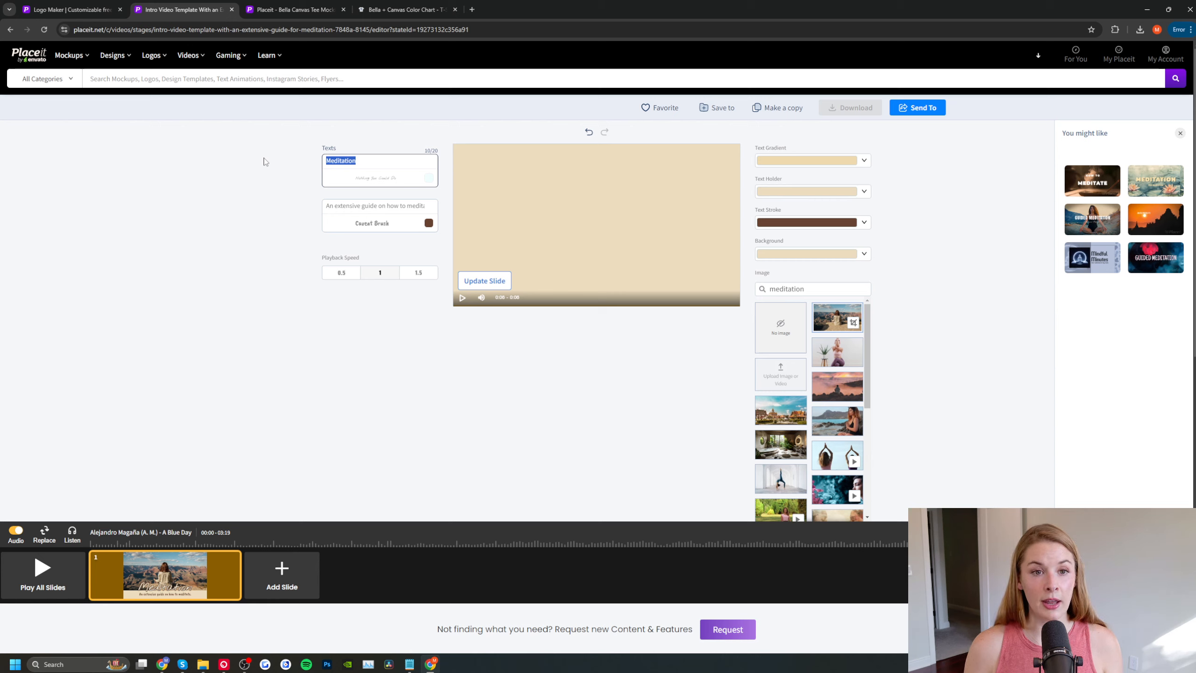
type("YOGA FLOW")
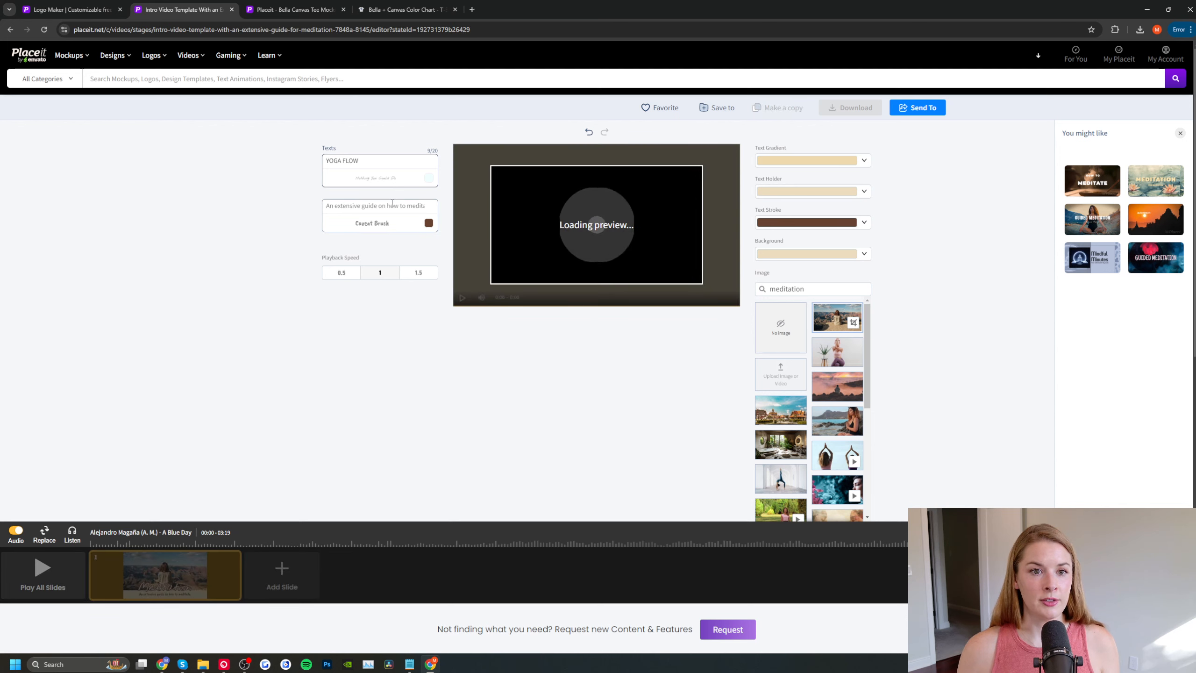
Replace the slide's second text line with "GRAND OPENING - November 1st!"
left_click(391, 204)
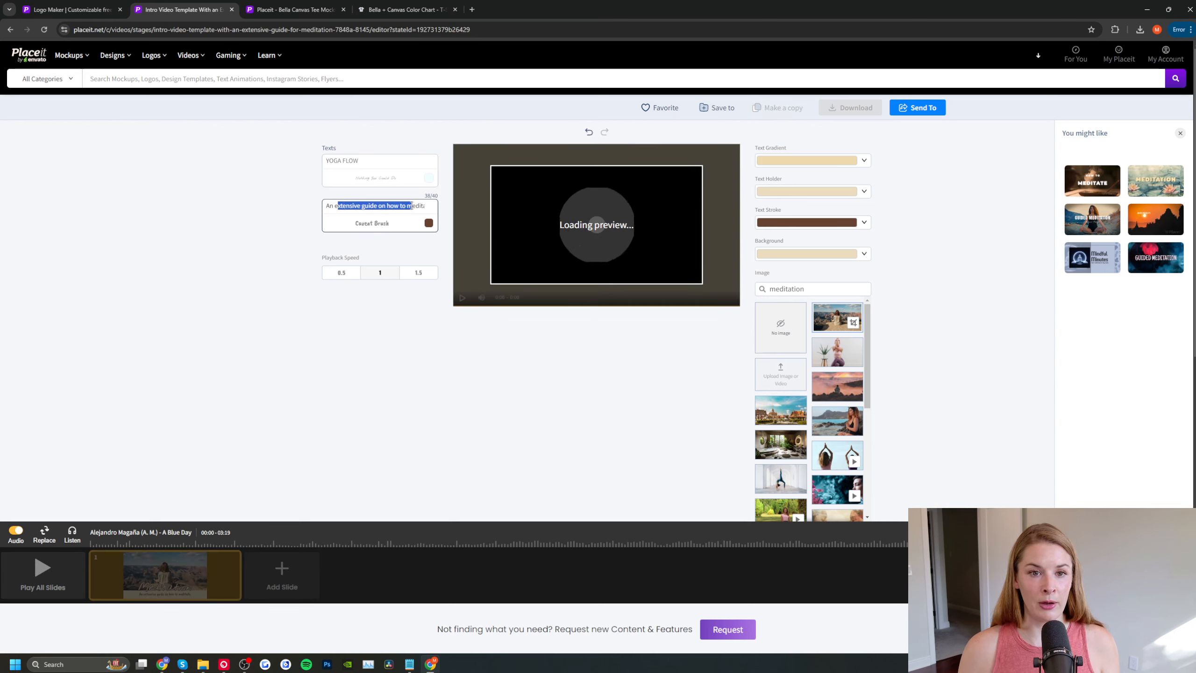
left_click_drag(338, 206, 413, 206)
key("ctrl+a")
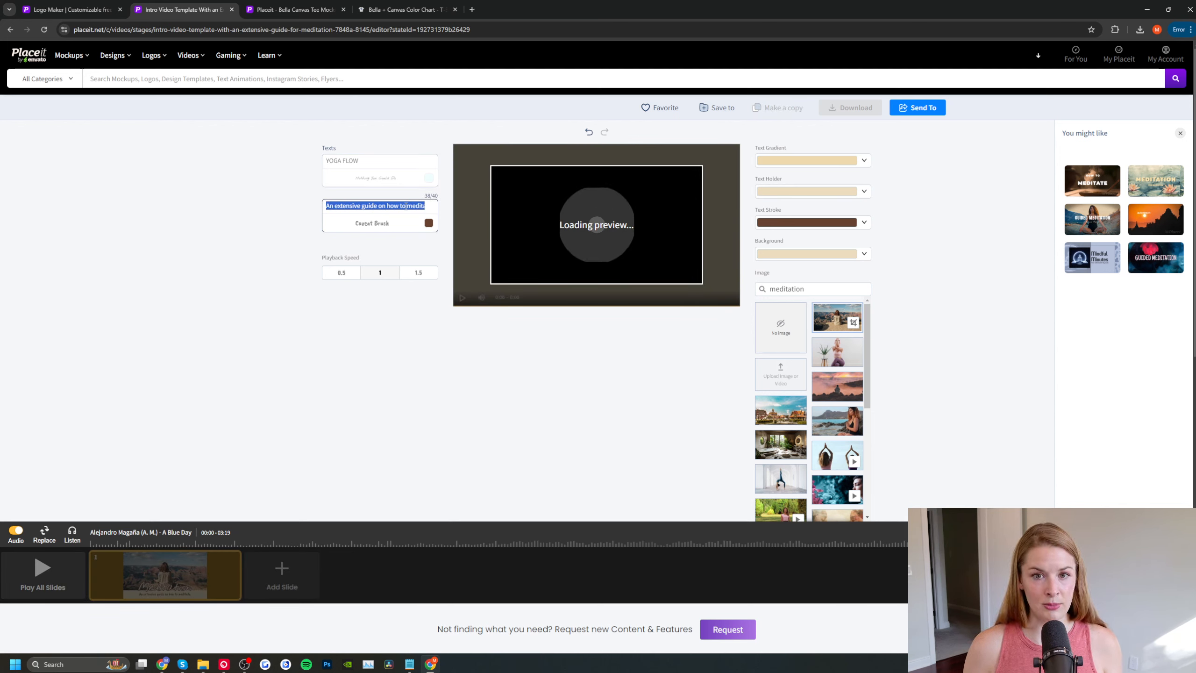
type("G")
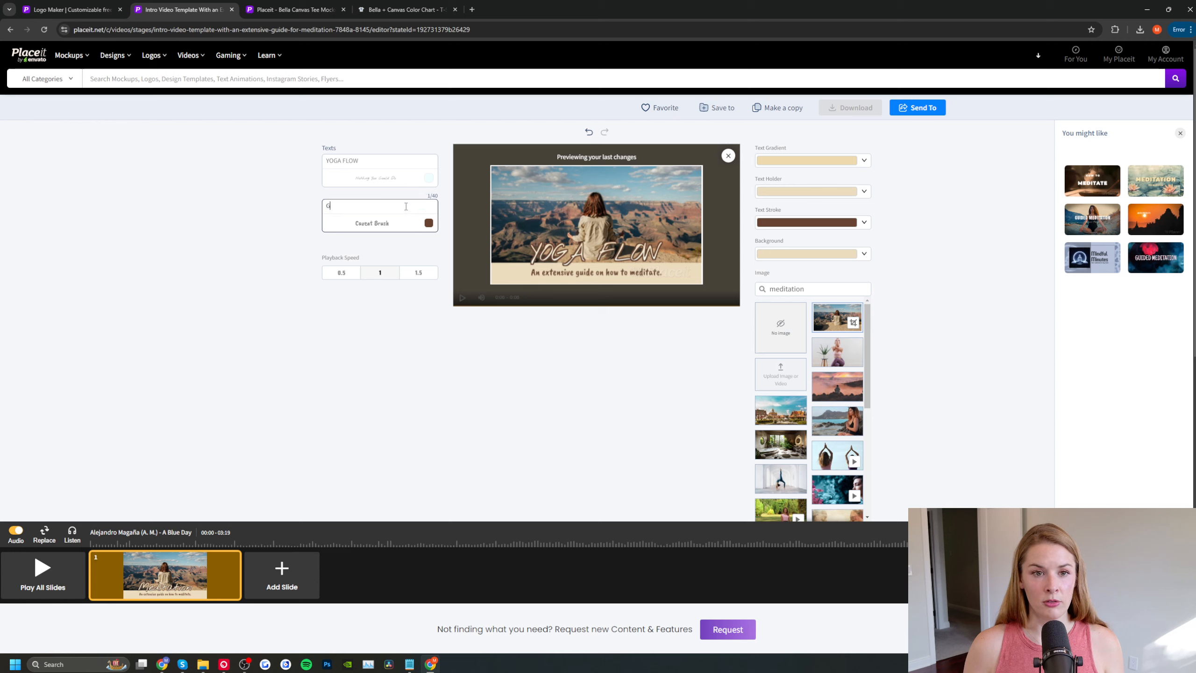
type("RAND OPENING - November 1st!")
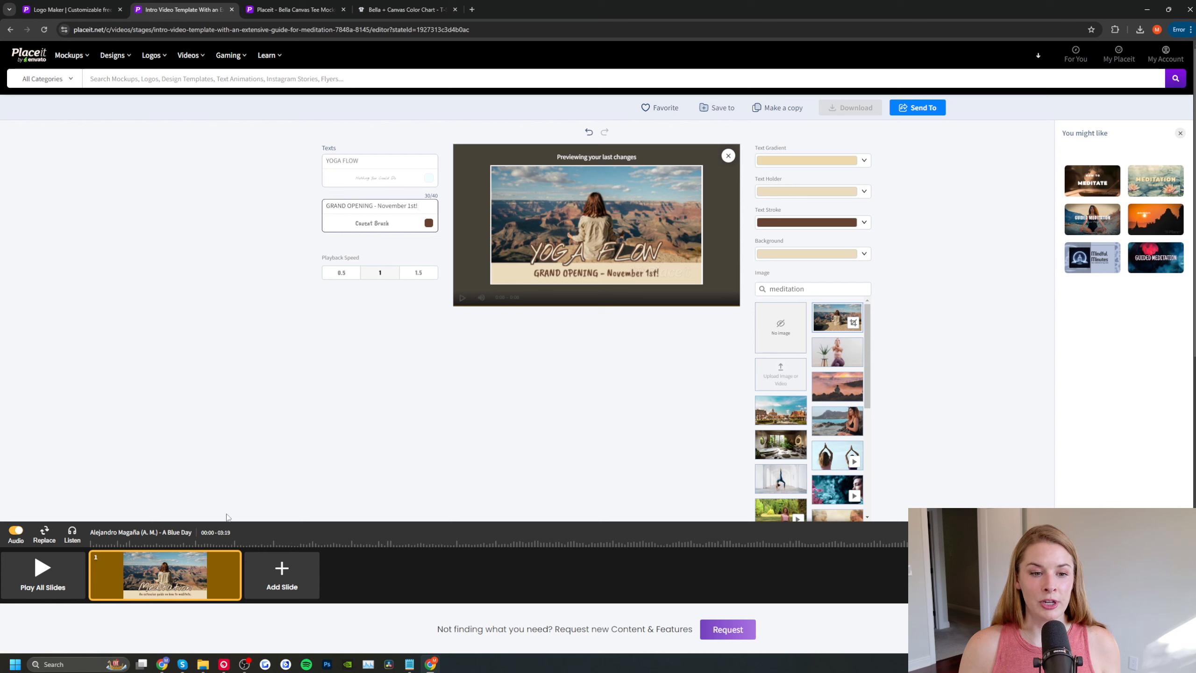
Set the "YOGA FLOW" title in Baloo Chettan and the grand opening line in Cabin Condensed
mouse_move(159, 572)
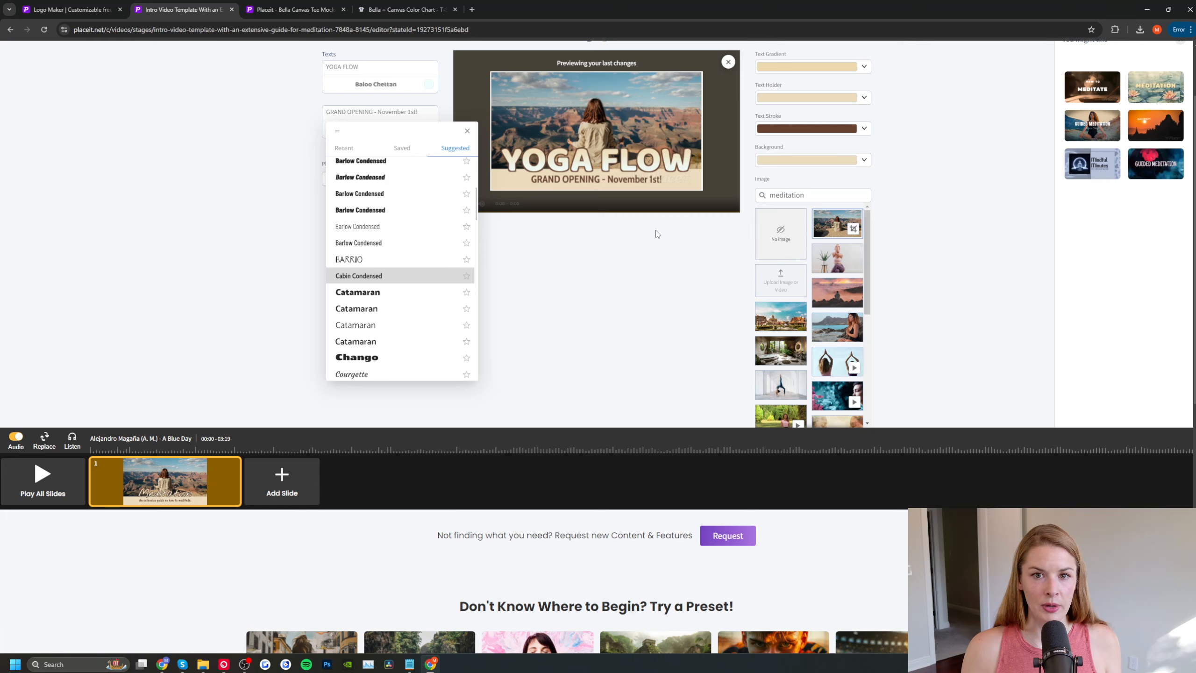
left_click(653, 234)
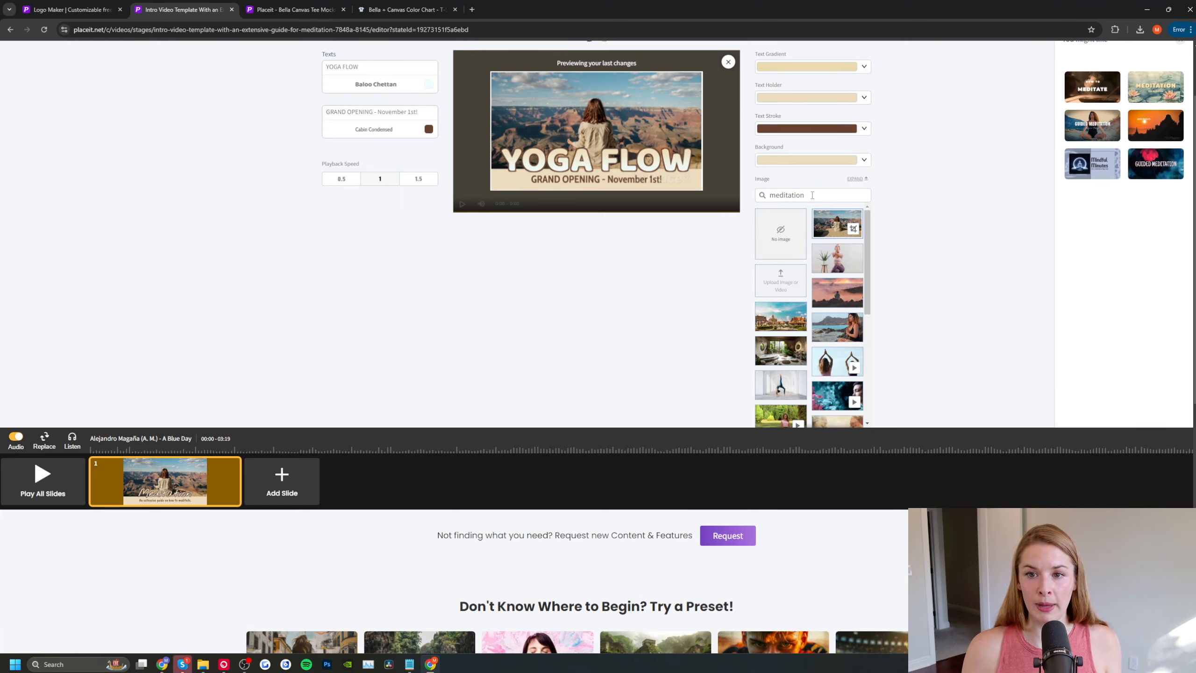
Search the slide's image library for "yoga" and browse the yoga photos and clips
left_click(783, 190)
double_click(782, 190)
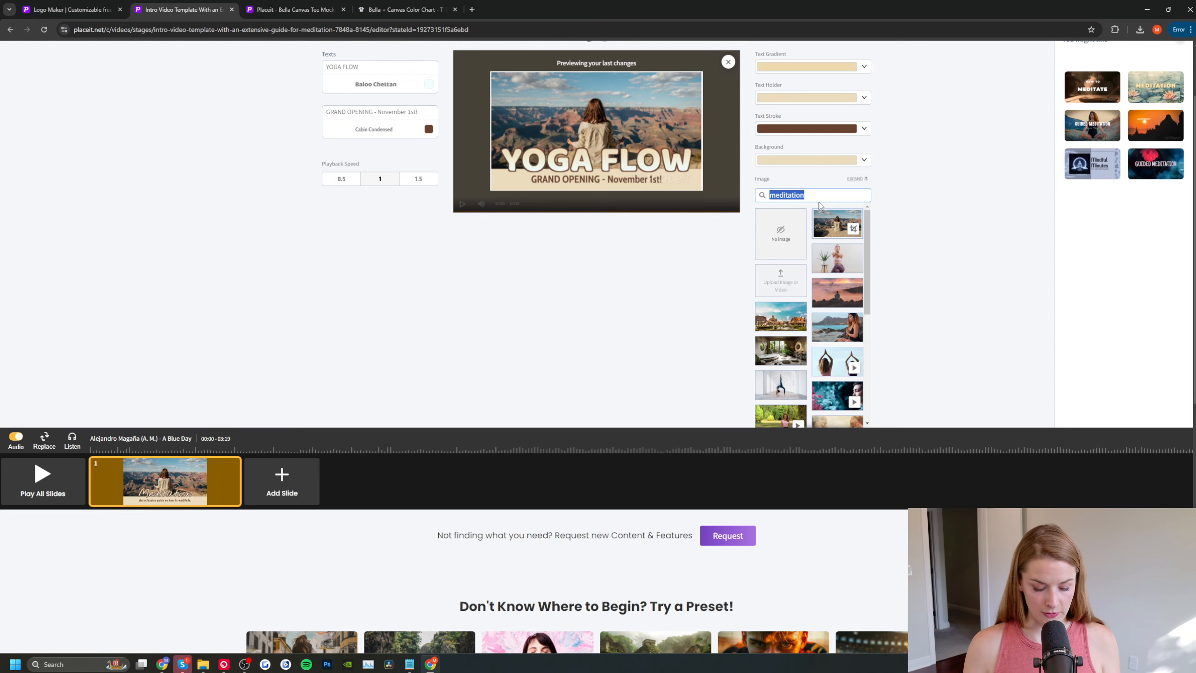
type("yoga")
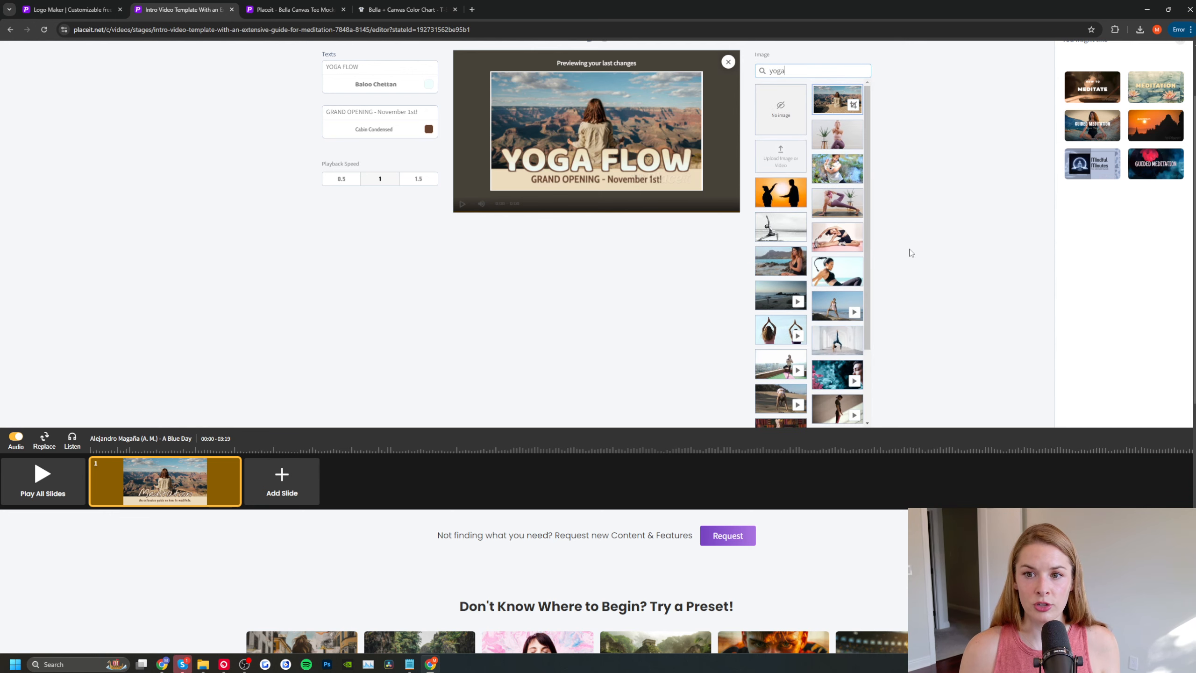
scroll(845, 222, "down", 3)
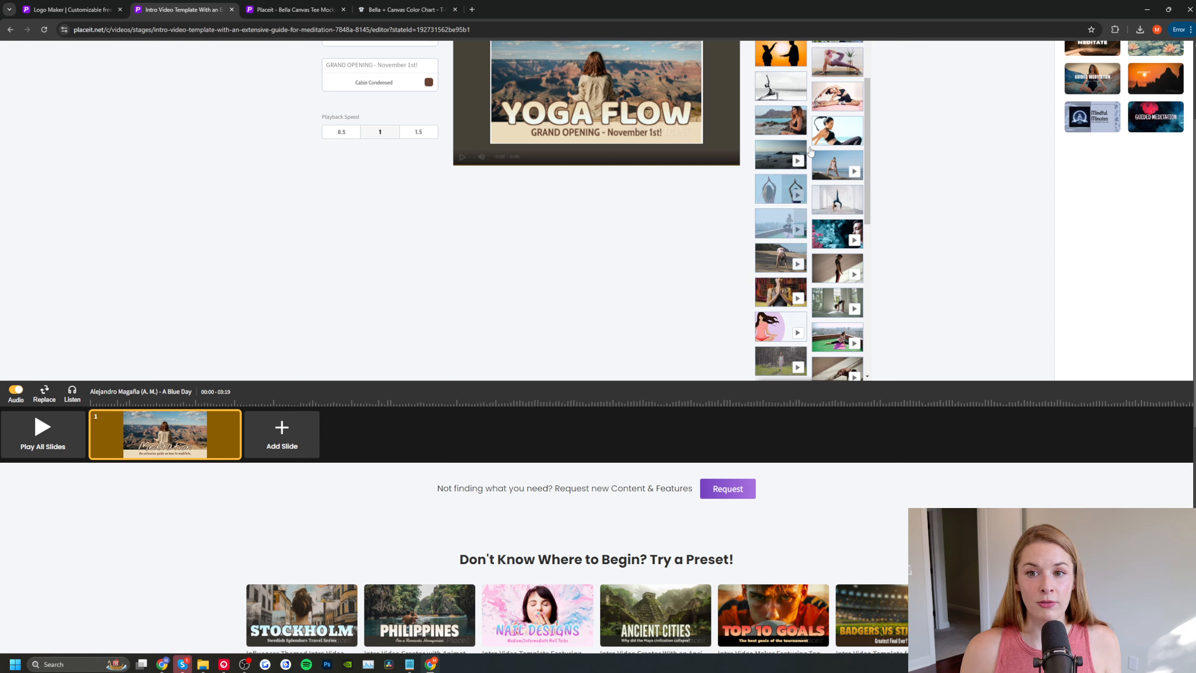
scroll(814, 300, "down", 1)
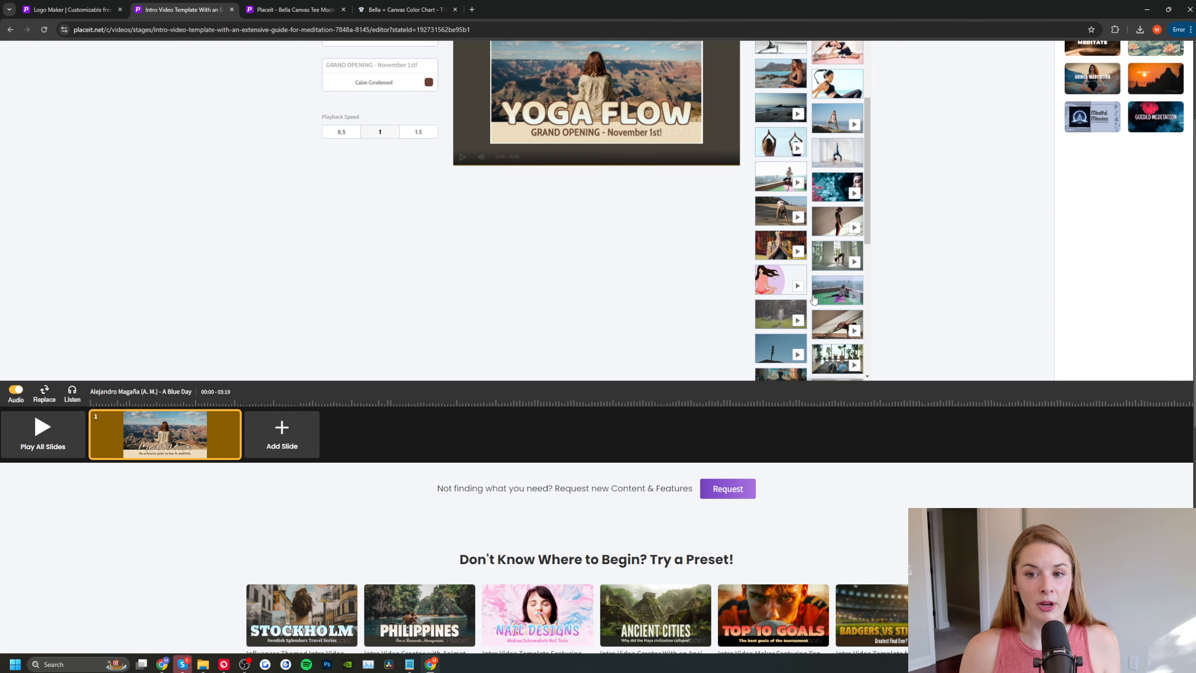
scroll(821, 244, "down", 5)
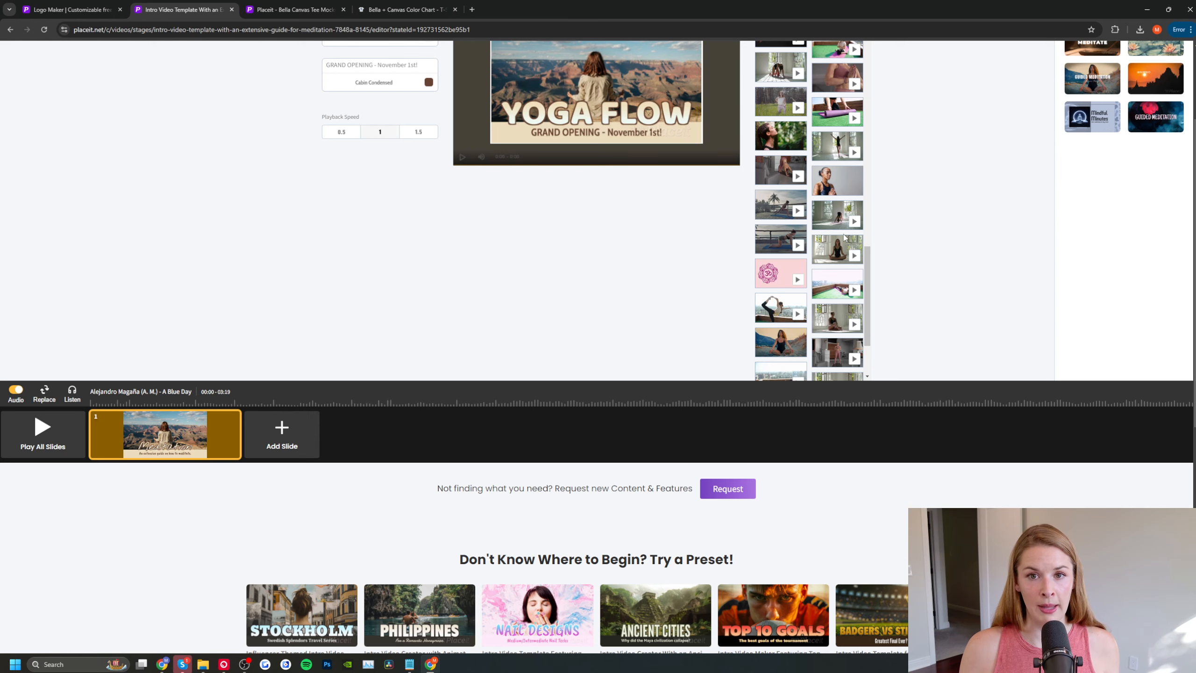
scroll(844, 238, "down", 2)
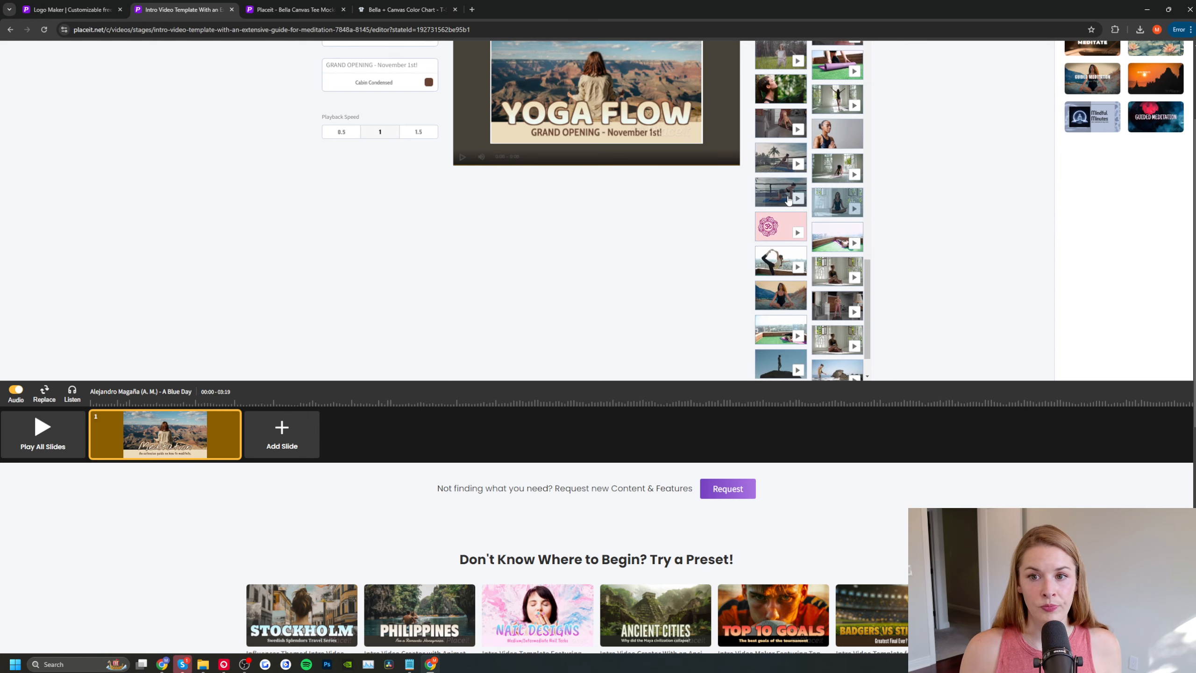
Try the outdoor leg-hold yoga pose and the handstand photo in the white arched hall as the slide's image
left_click(772, 163)
scroll(795, 262, "up", 10)
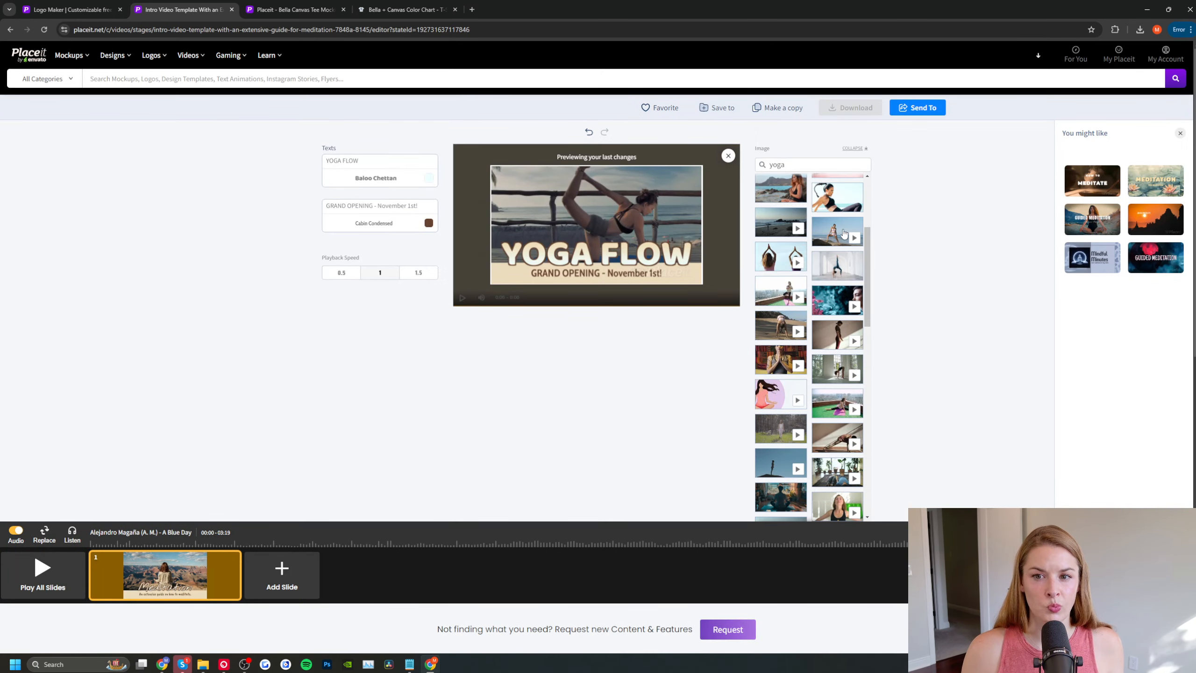
left_click(834, 302)
scroll(835, 303, "down", 2)
left_click(838, 339)
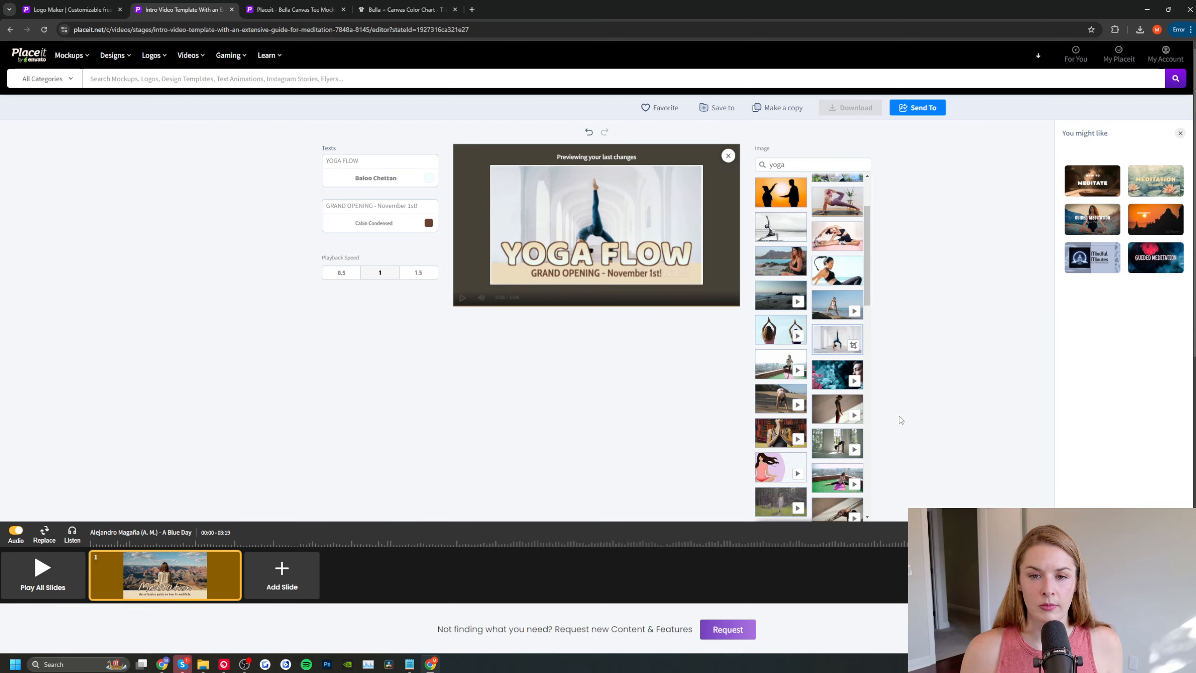
Set the slide's image to the photo of a woman in a seated side stretch against a pale pink background
left_click(849, 149)
scroll(781, 283, "down", 5)
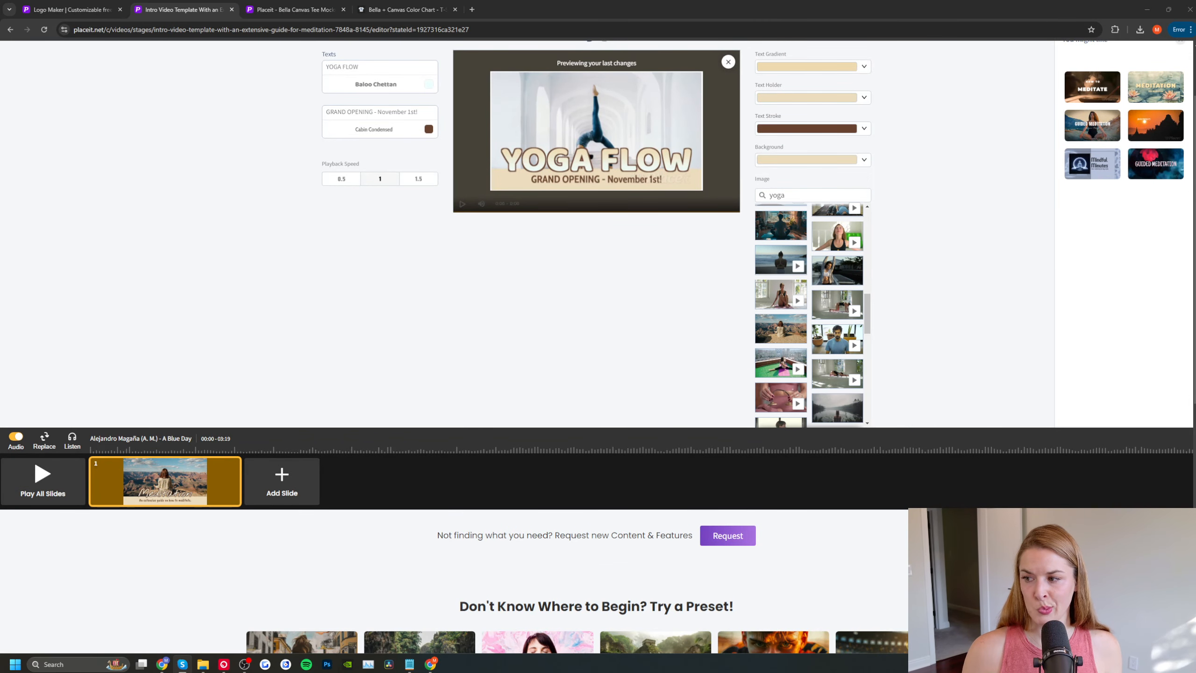
scroll(795, 319, "down", 5)
scroll(842, 287, "up", 18)
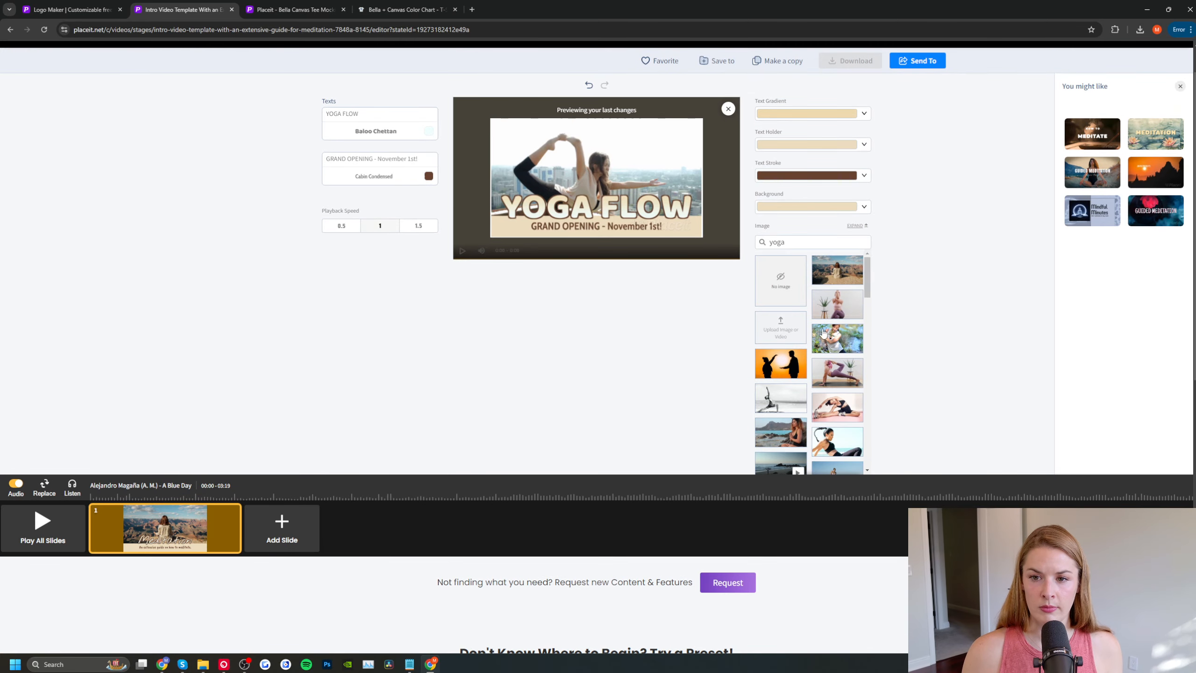
scroll(839, 421, "down", 2)
left_click(834, 382)
scroll(835, 383, "down", 3)
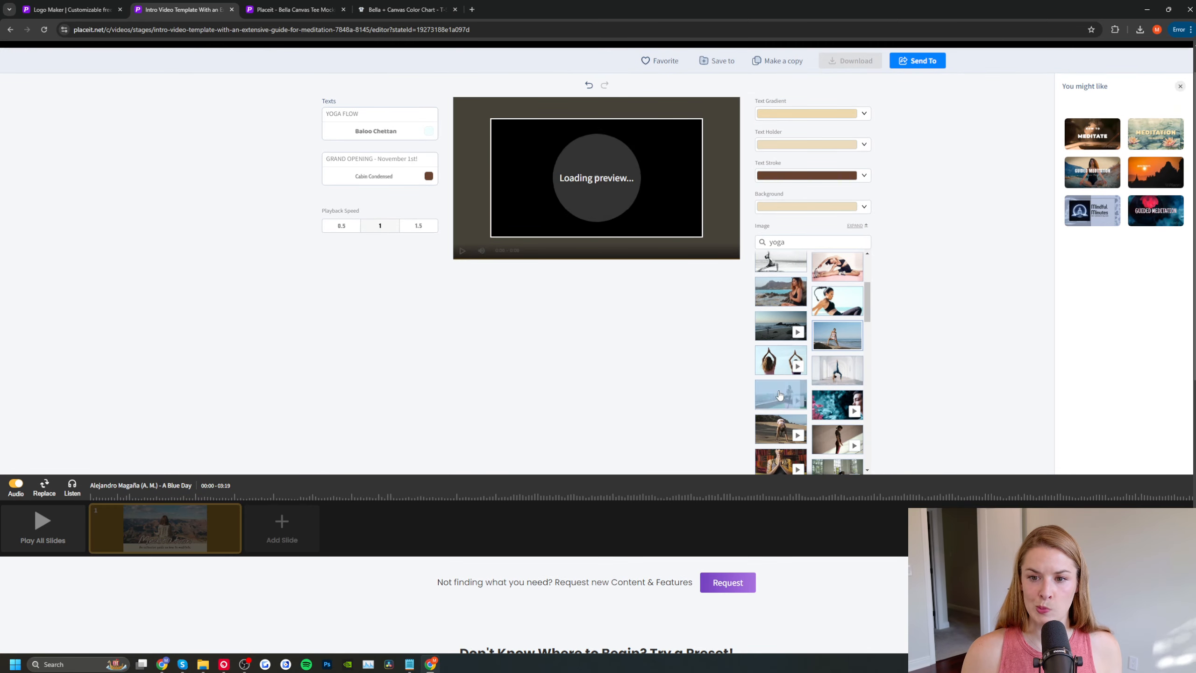
left_click(780, 370)
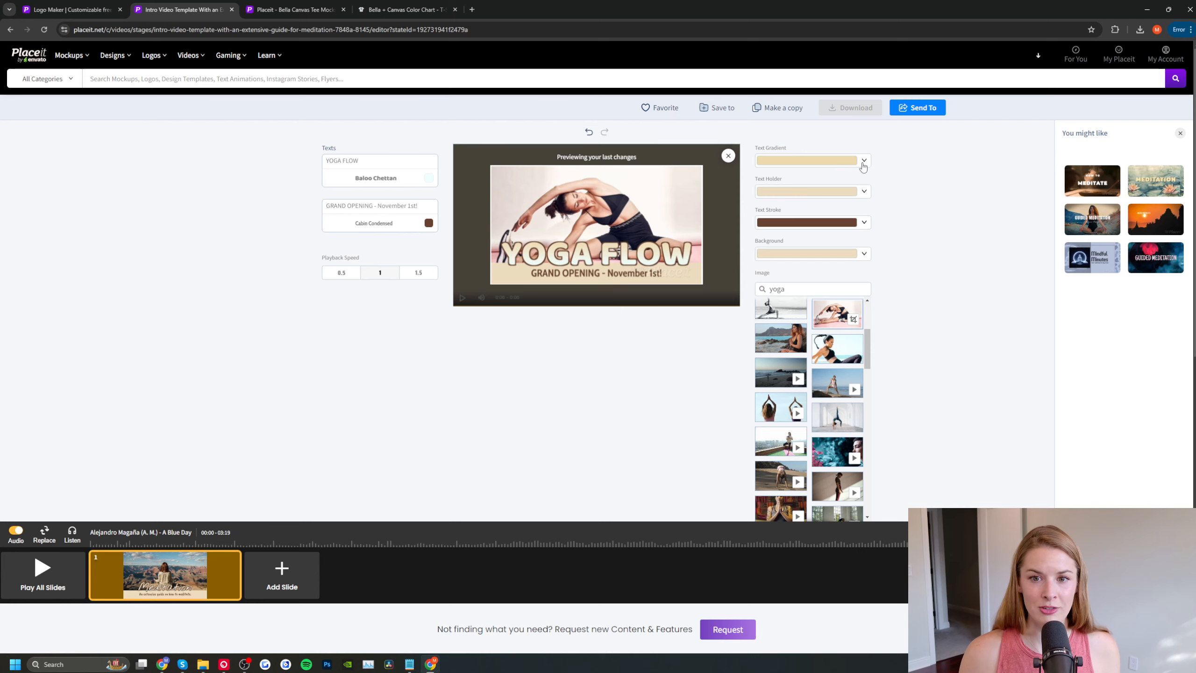
Recolour the slide with an olive green text gradient, a coral red text holder, and black background and texts
left_click(863, 161)
left_click(806, 251)
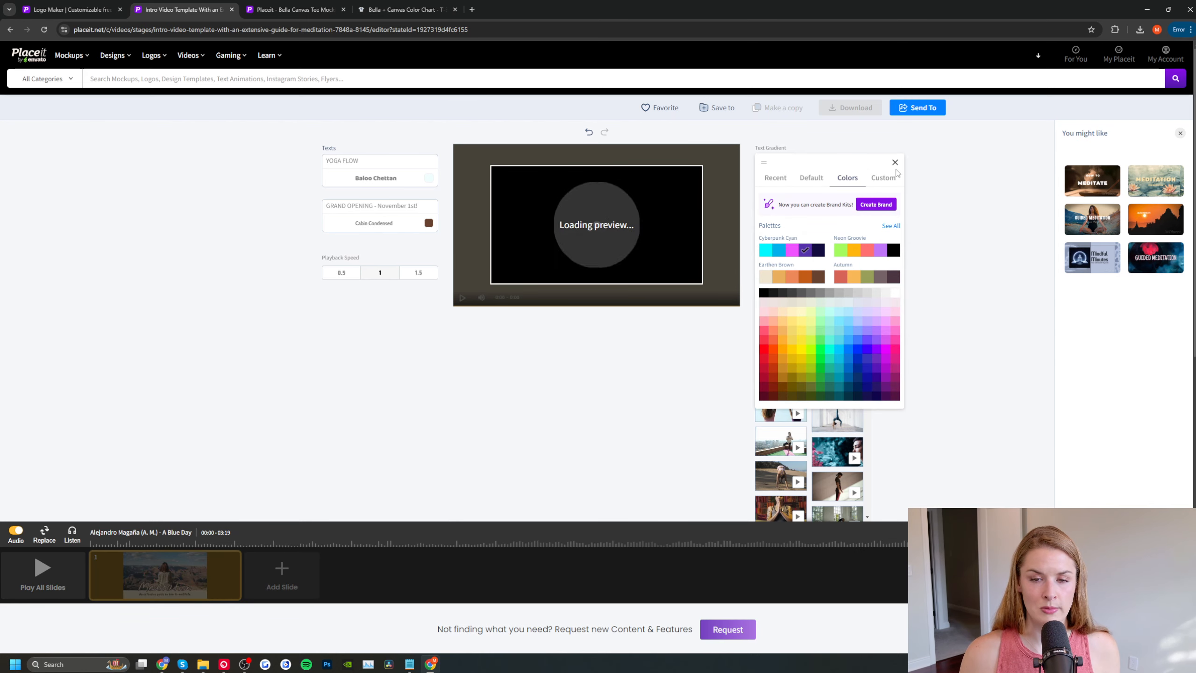
left_click(895, 163)
left_click(863, 191)
left_click(866, 307)
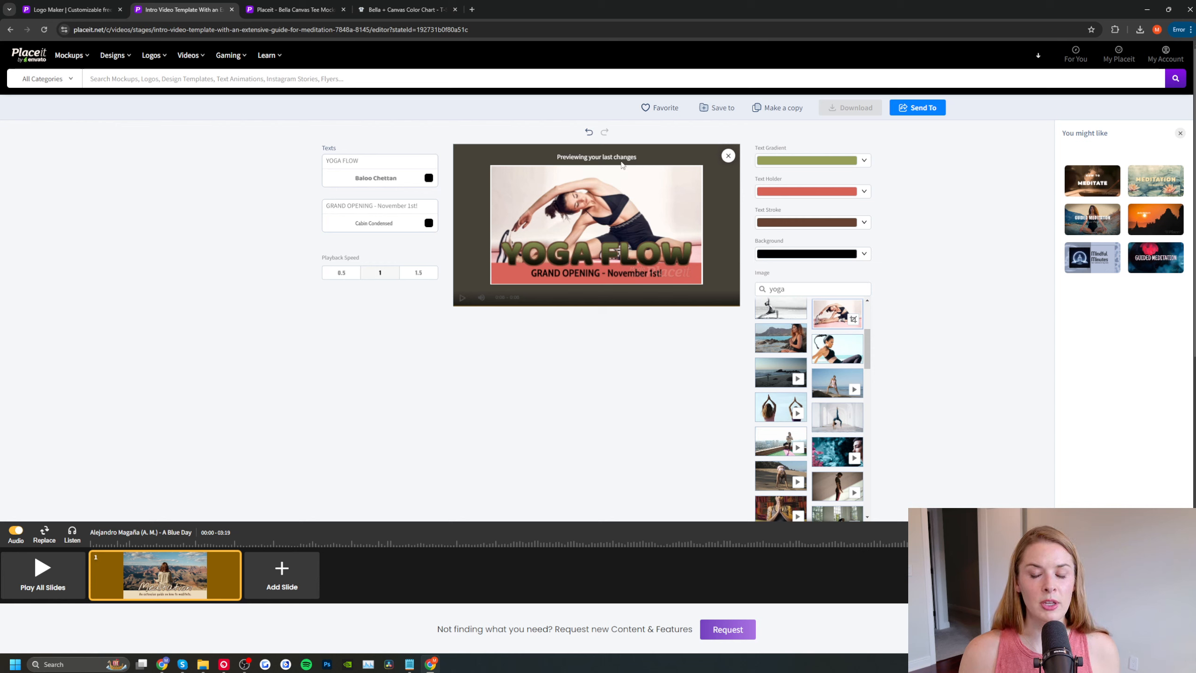
Close the change preview, update the slide with the new settings and play it back
left_click(729, 156)
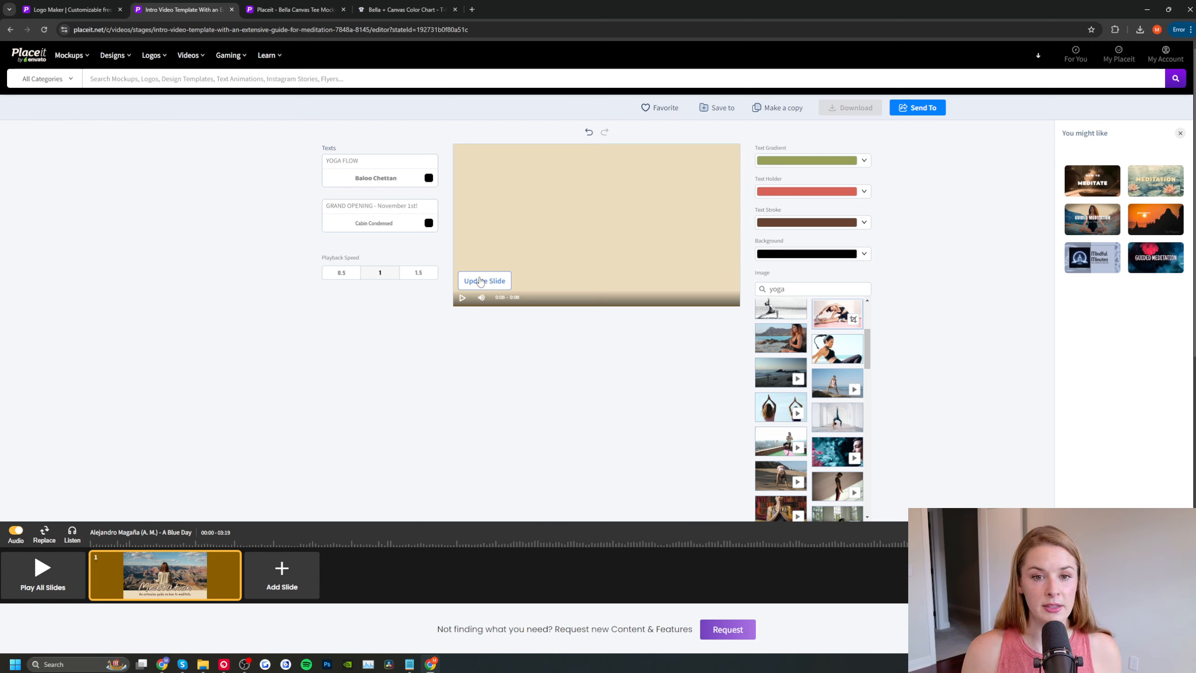
left_click(480, 282)
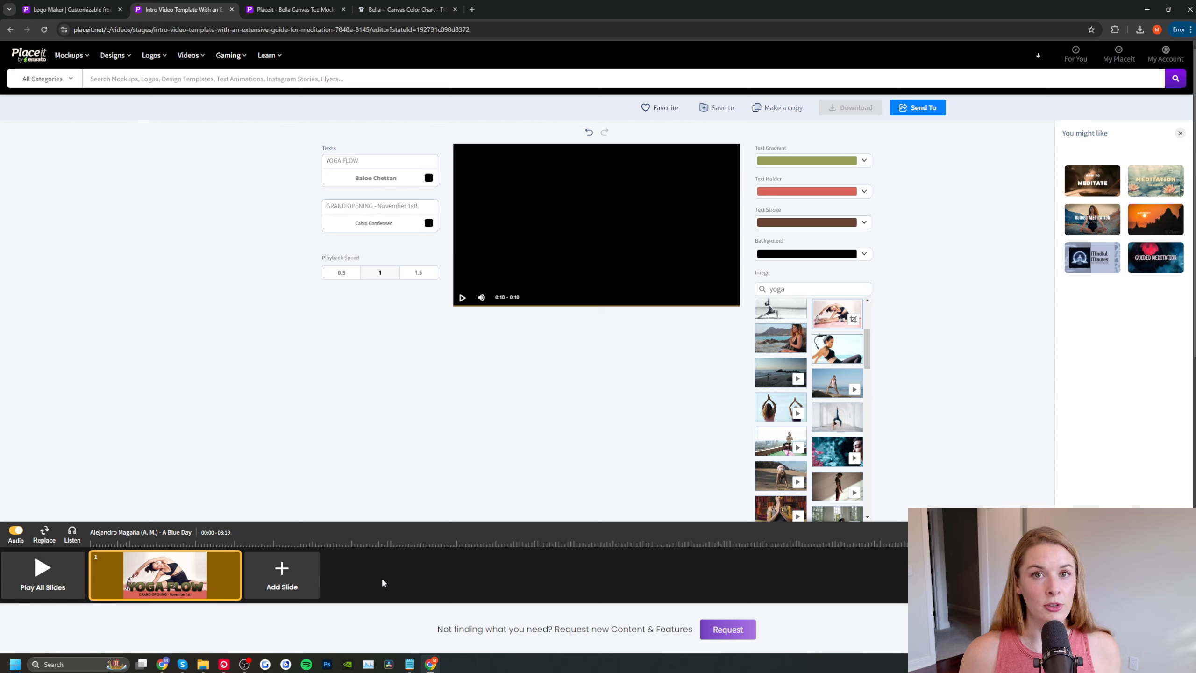
left_click(463, 298)
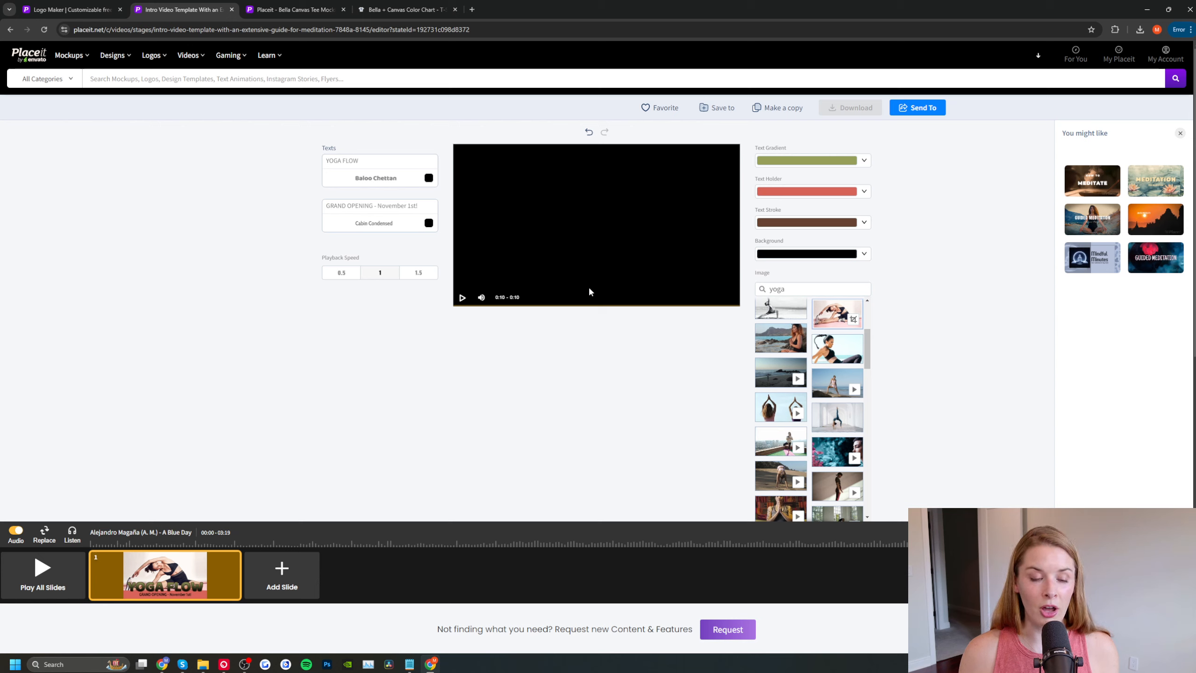
Listen to the current audio track and look through the audio library for replacement tracks
left_click(72, 536)
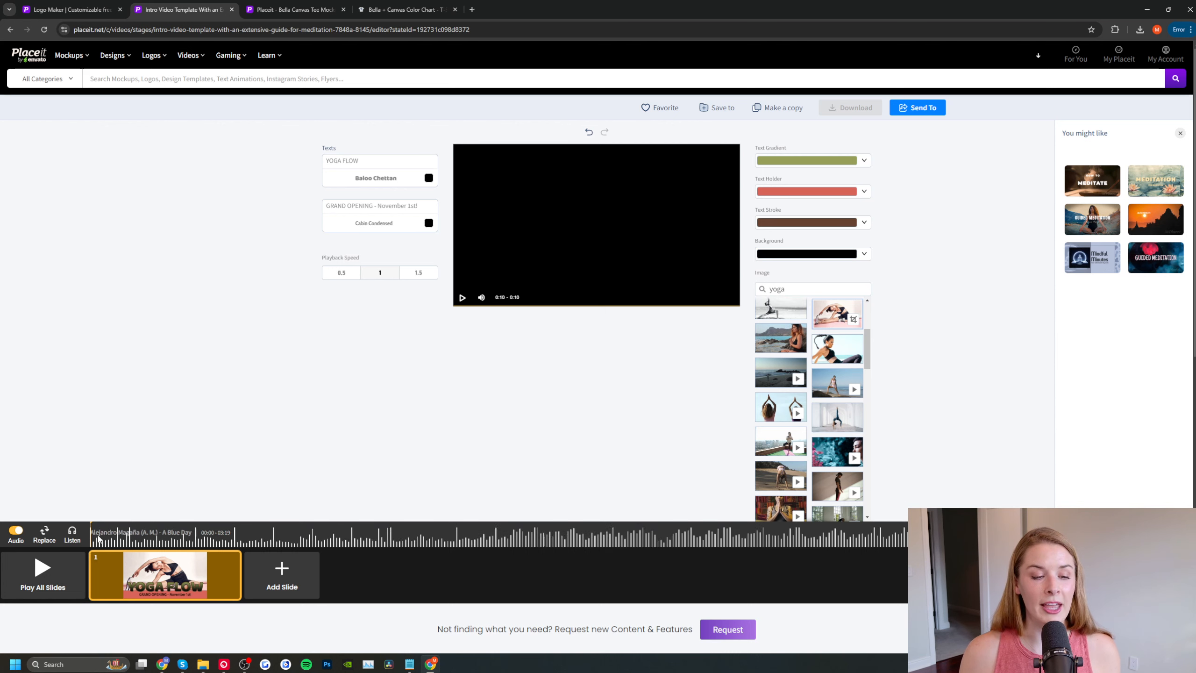
left_click(44, 536)
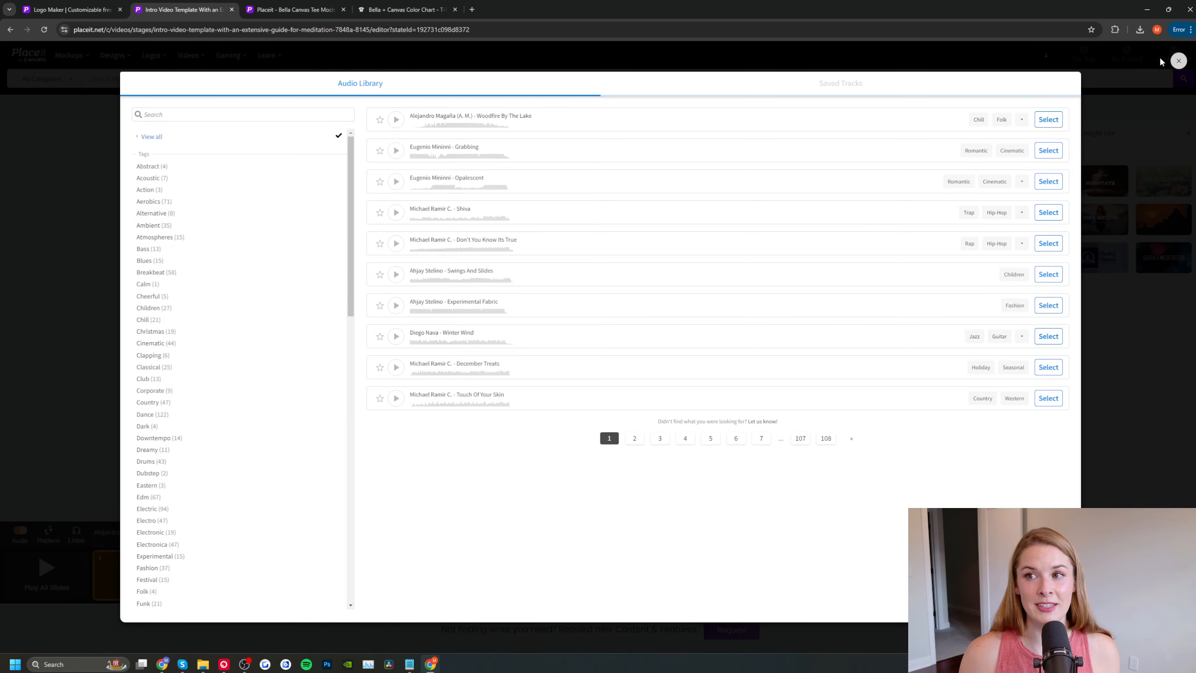
left_click(1179, 61)
mouse_move(1181, 65)
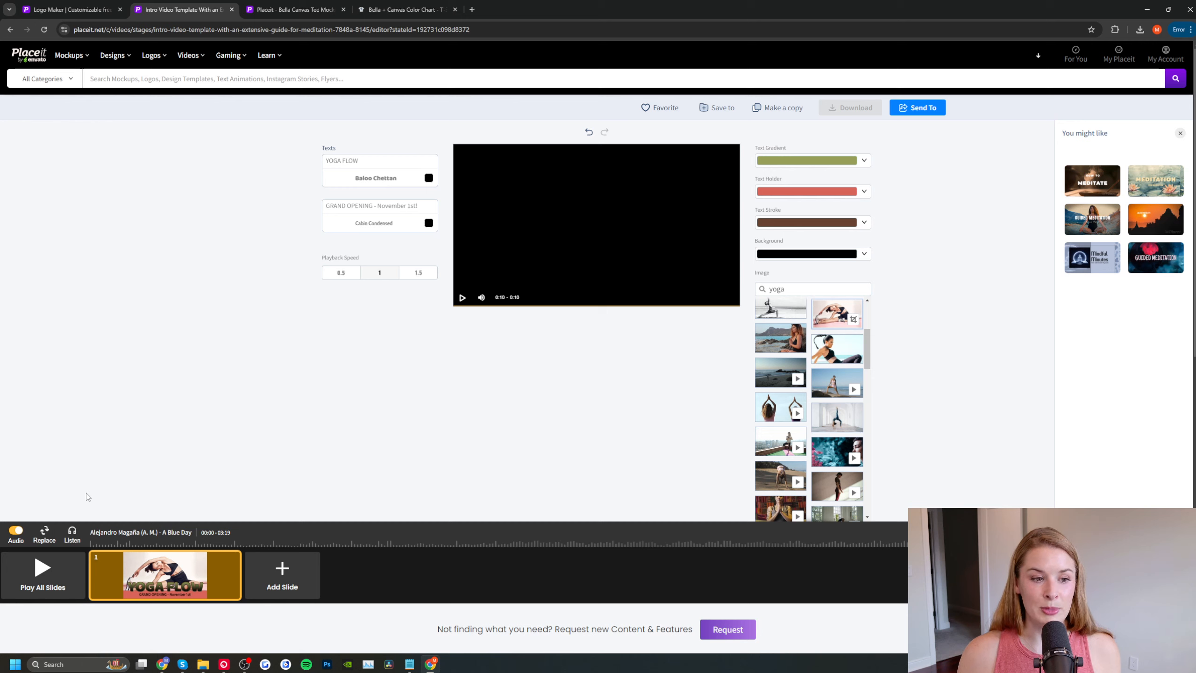
Turn the video's audio off and back on
left_click(17, 530)
left_click(16, 530)
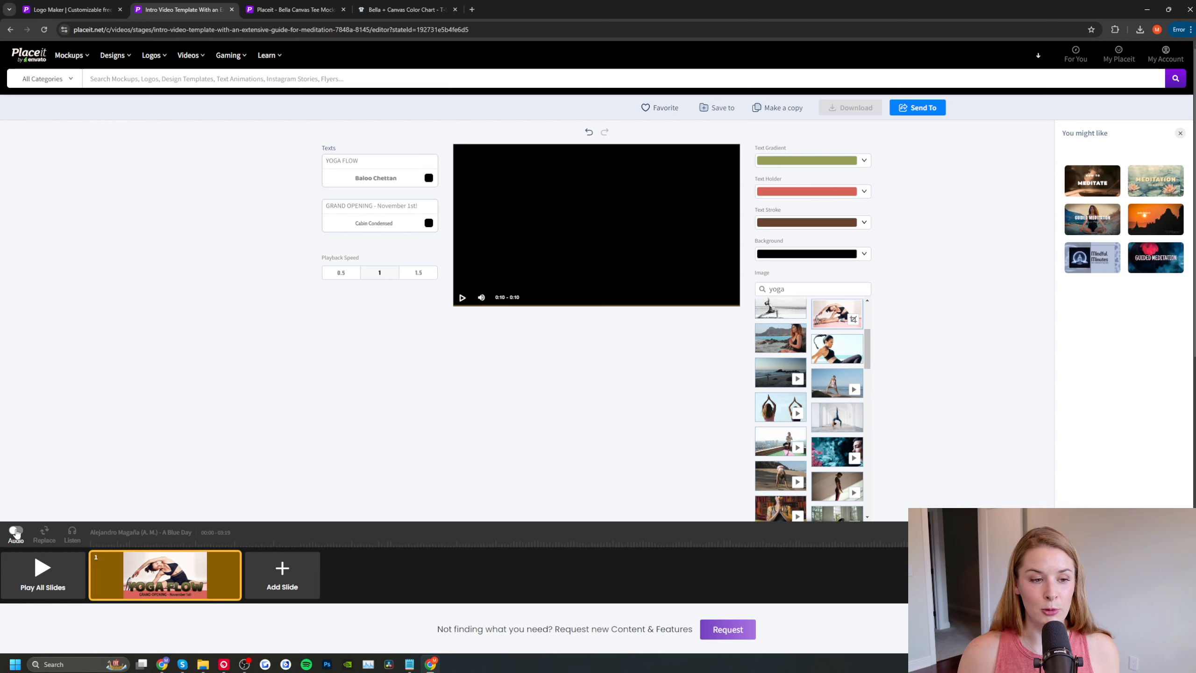
left_click(16, 530)
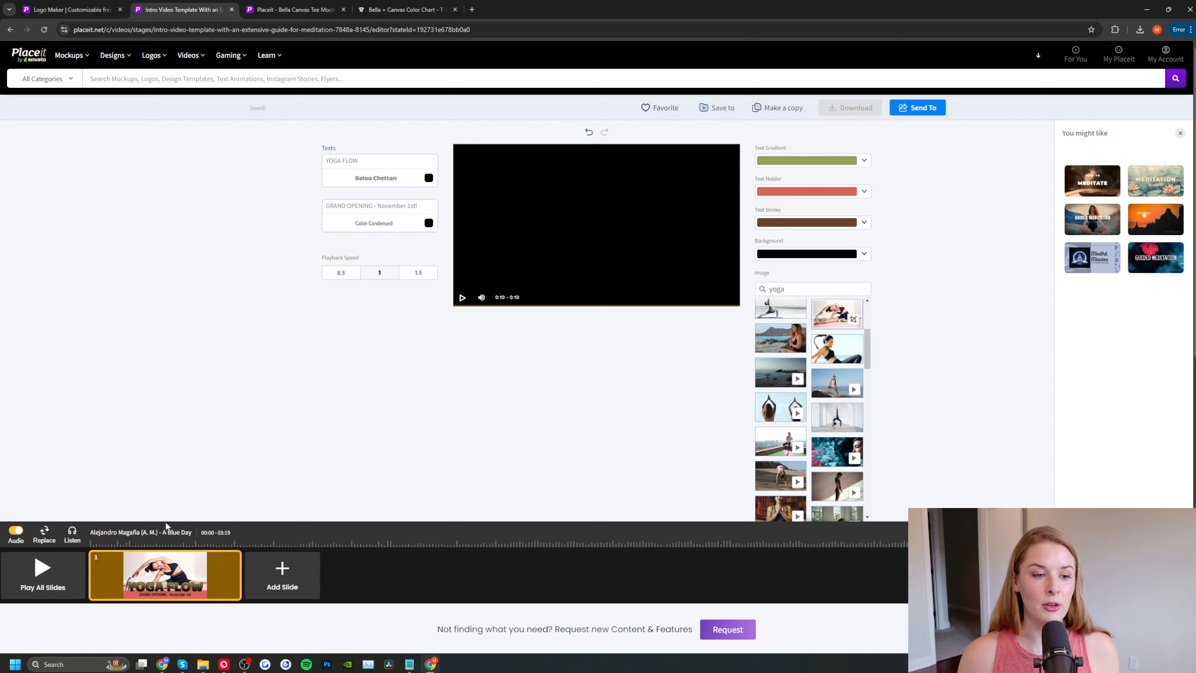
Play all slides together and download the YOGA FLOW intro video
left_click(41, 588)
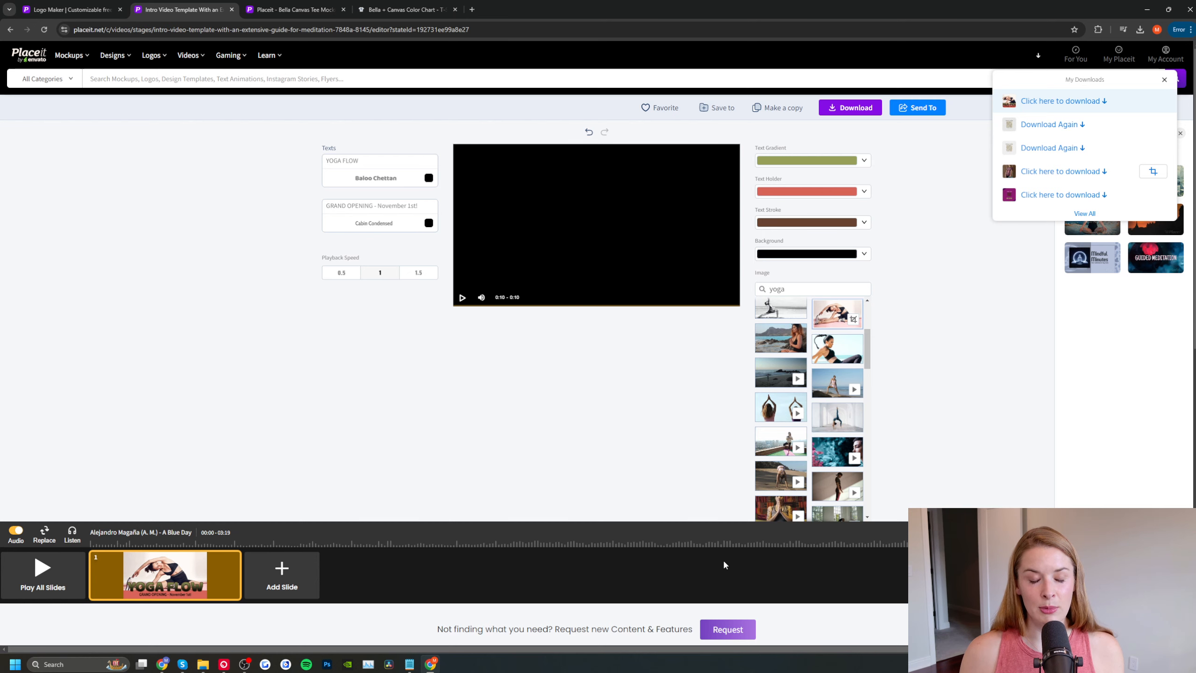
left_click(1053, 102)
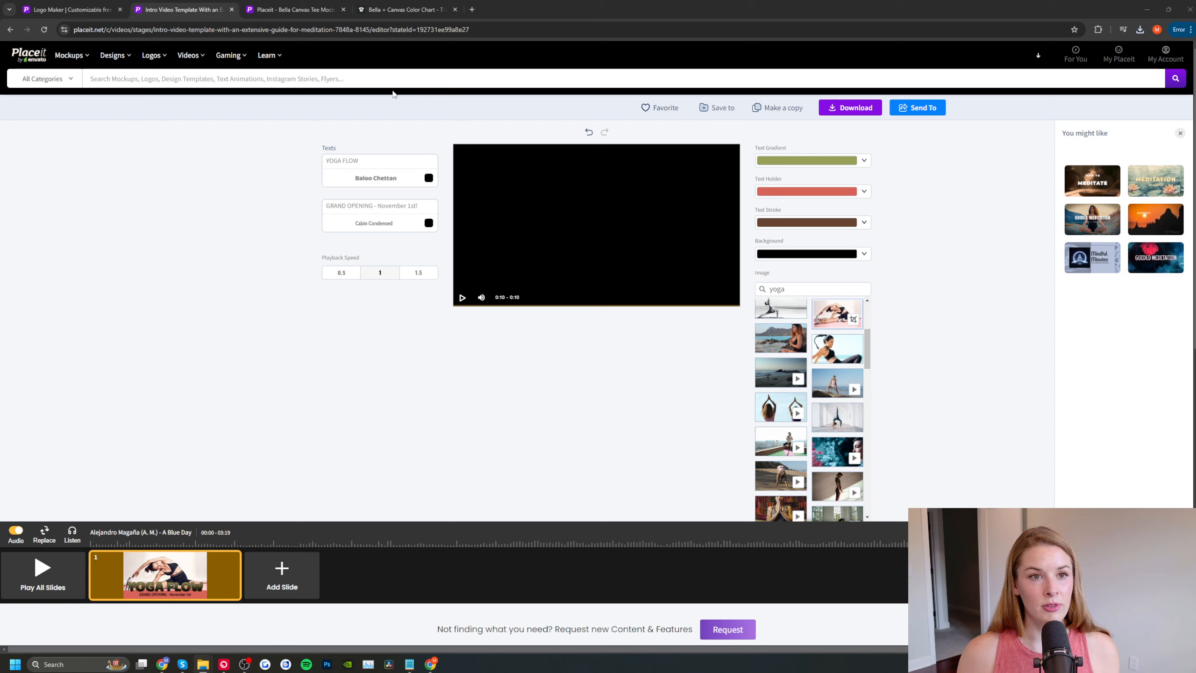
Look over the gaming and learning resources and open the Background Remover tool
mouse_move(240, 58)
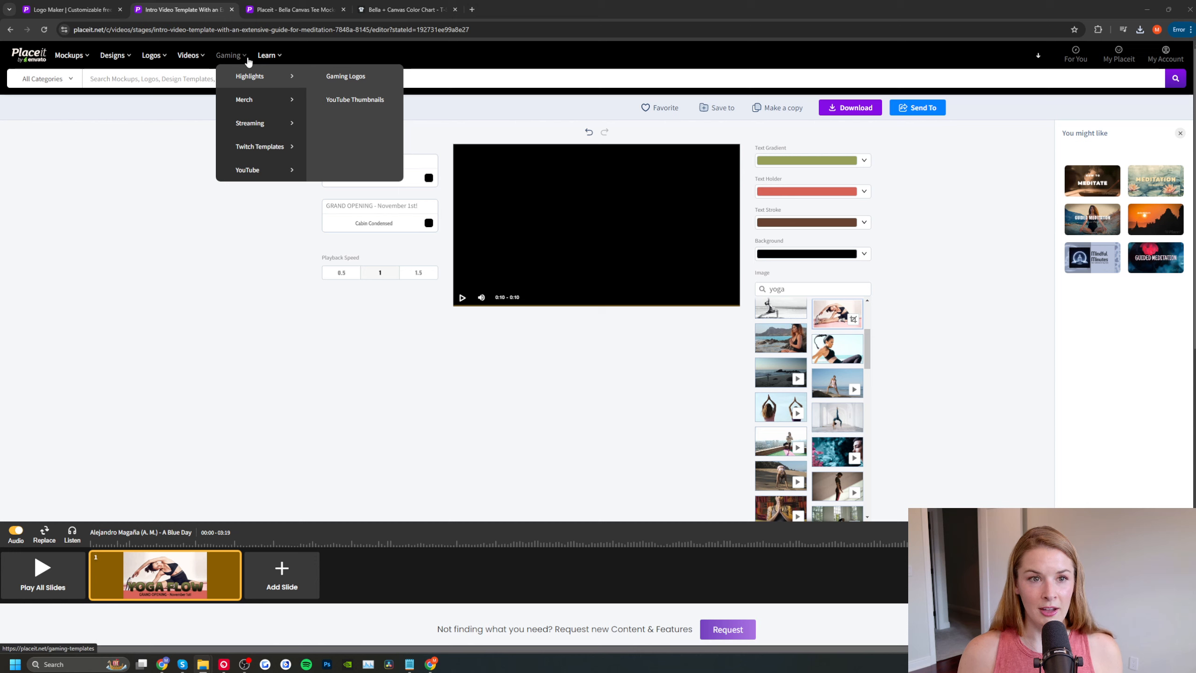
mouse_move(249, 109)
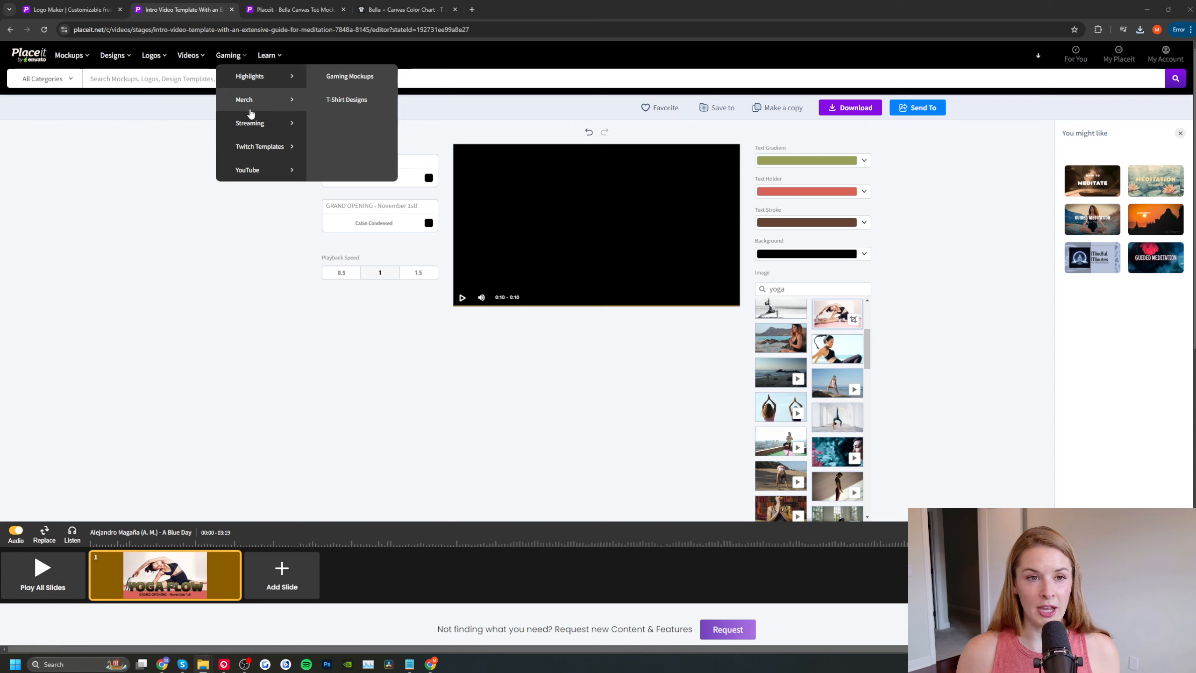
mouse_move(249, 139)
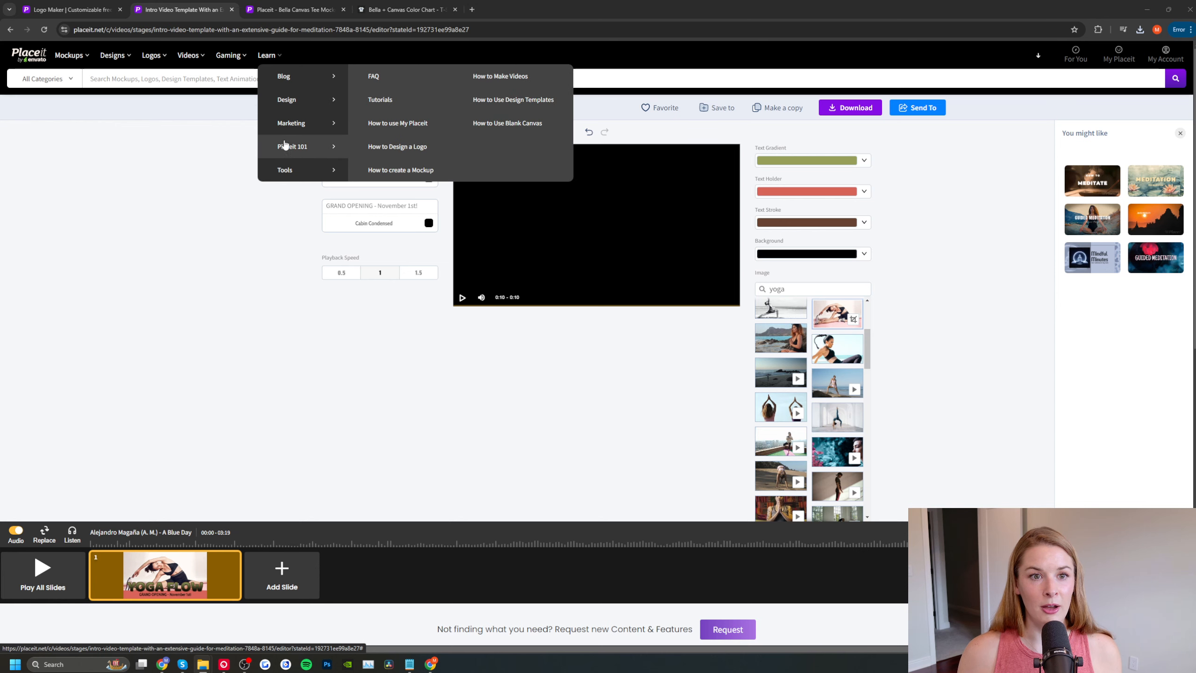
mouse_move(281, 169)
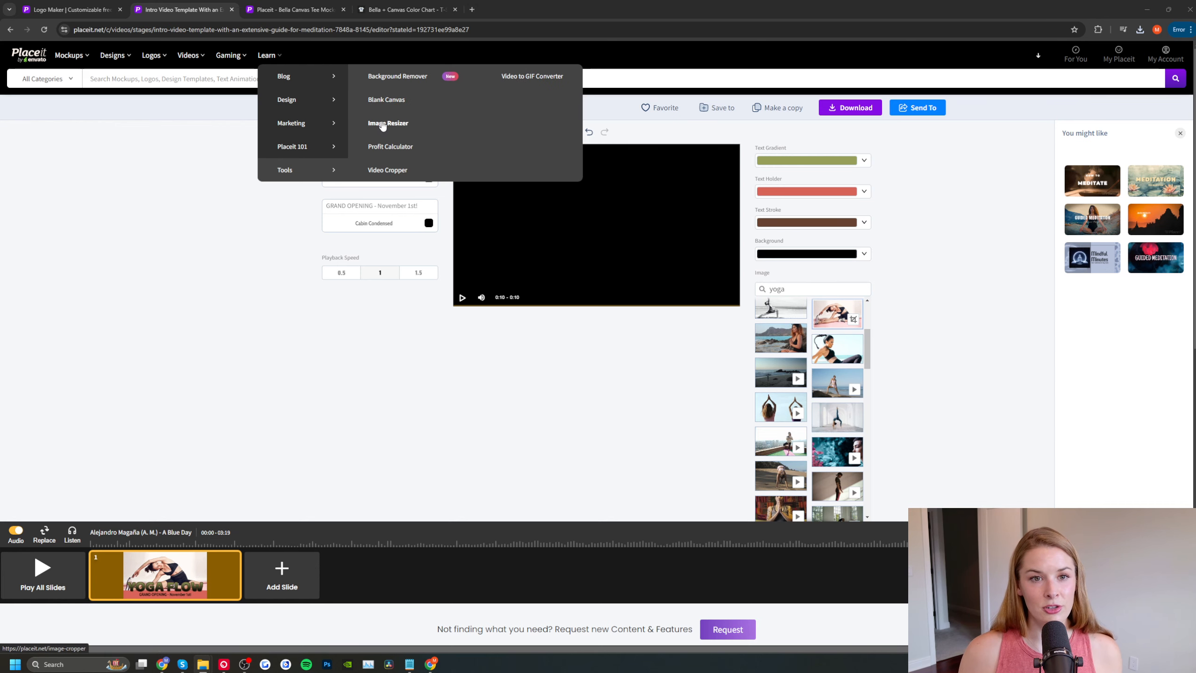
left_click(411, 77)
Remove the background from a preview example and a portrait photo, comparing each image before and after
left_click(711, 219)
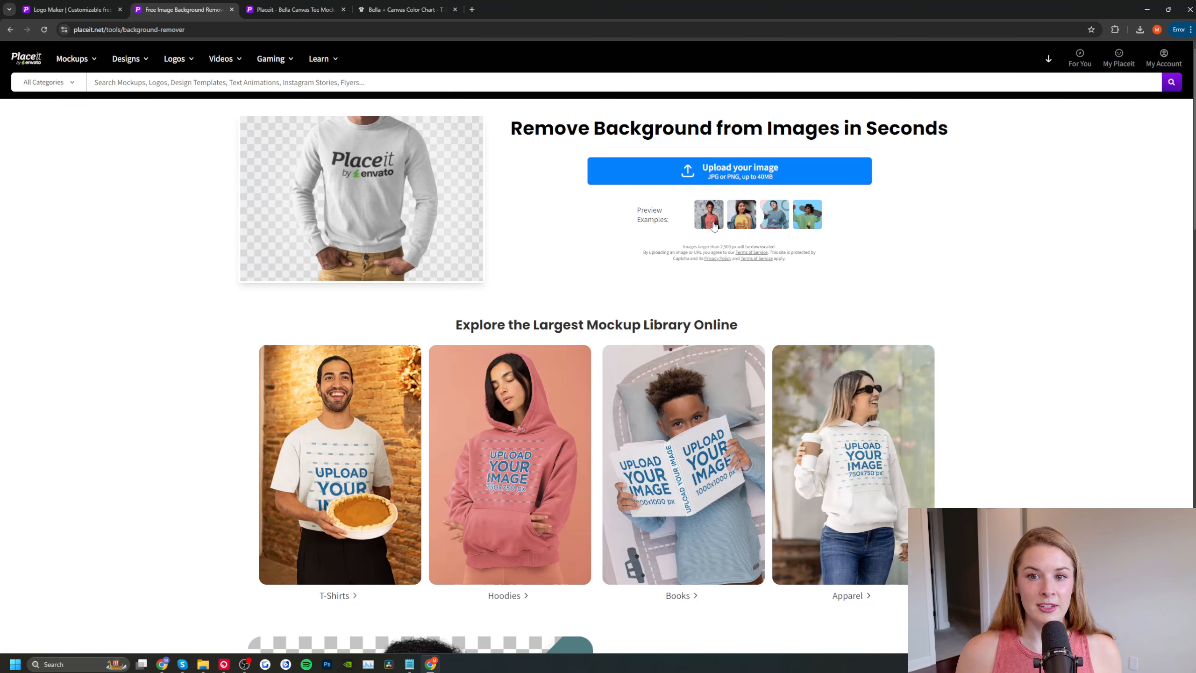
left_click(256, 268)
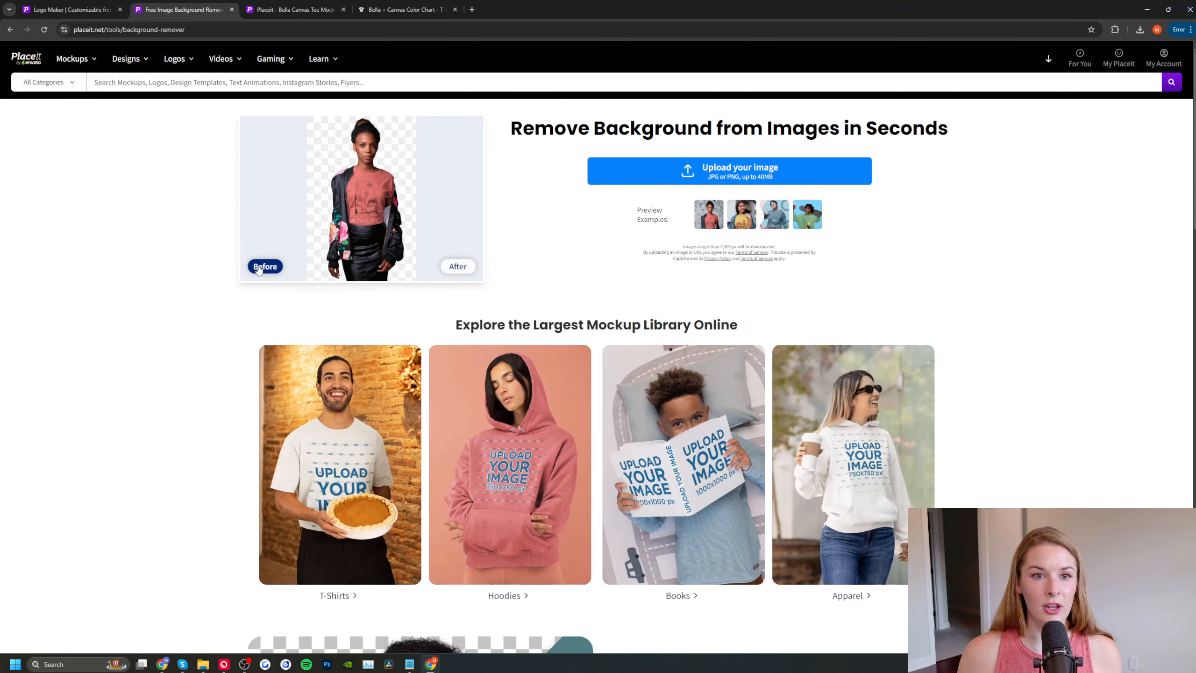
left_click(460, 268)
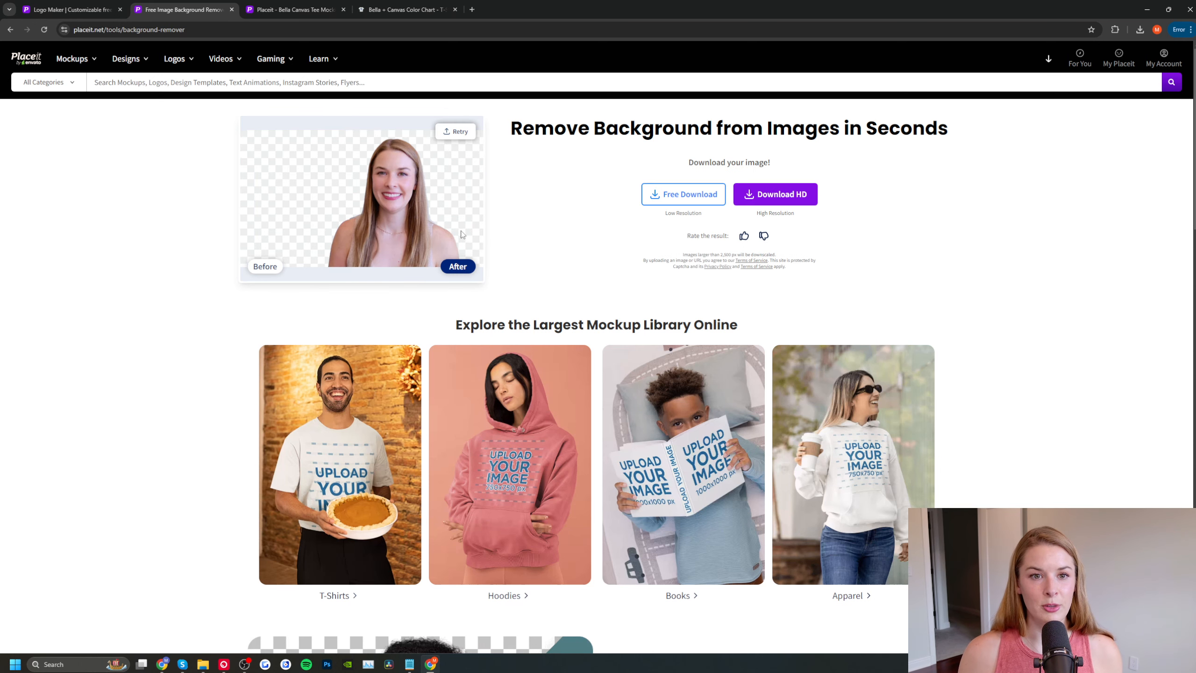
left_click(271, 268)
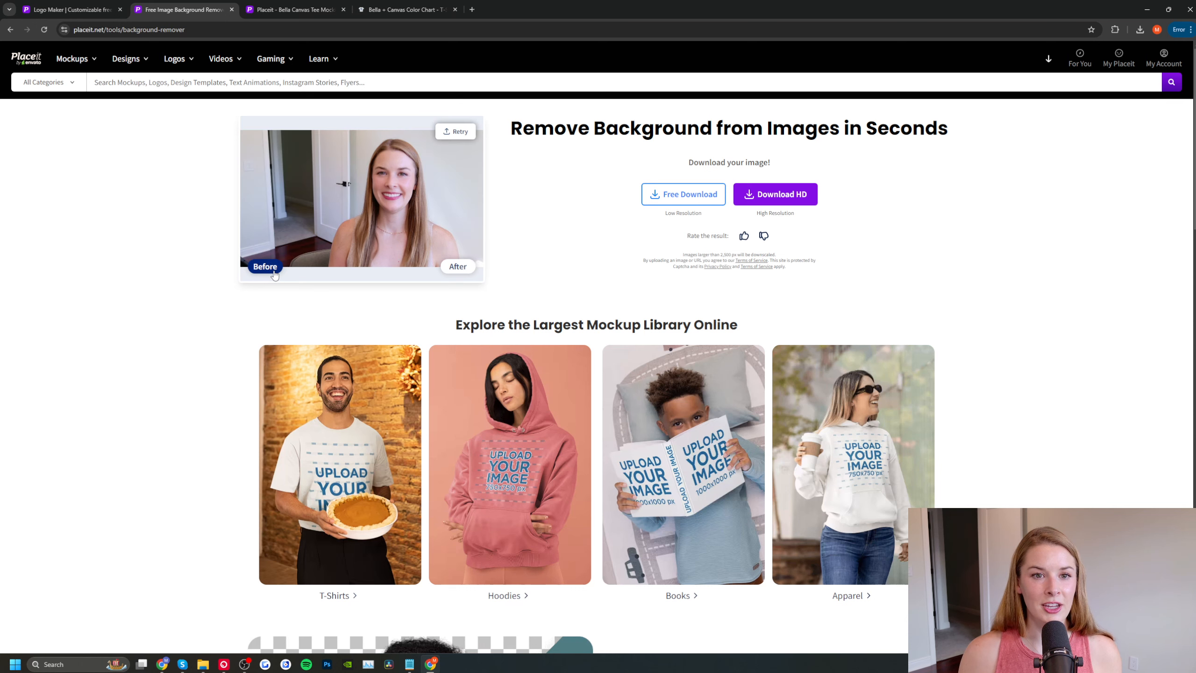
left_click(466, 267)
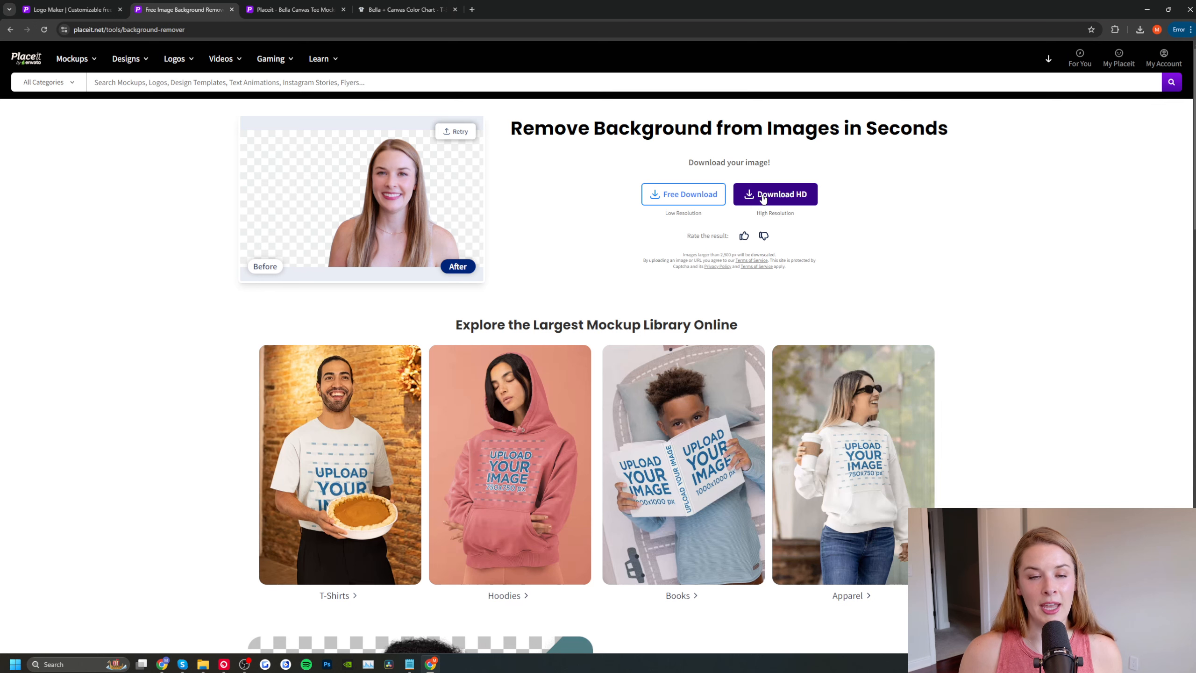
Open the Image Resizer tool
mouse_move(319, 60)
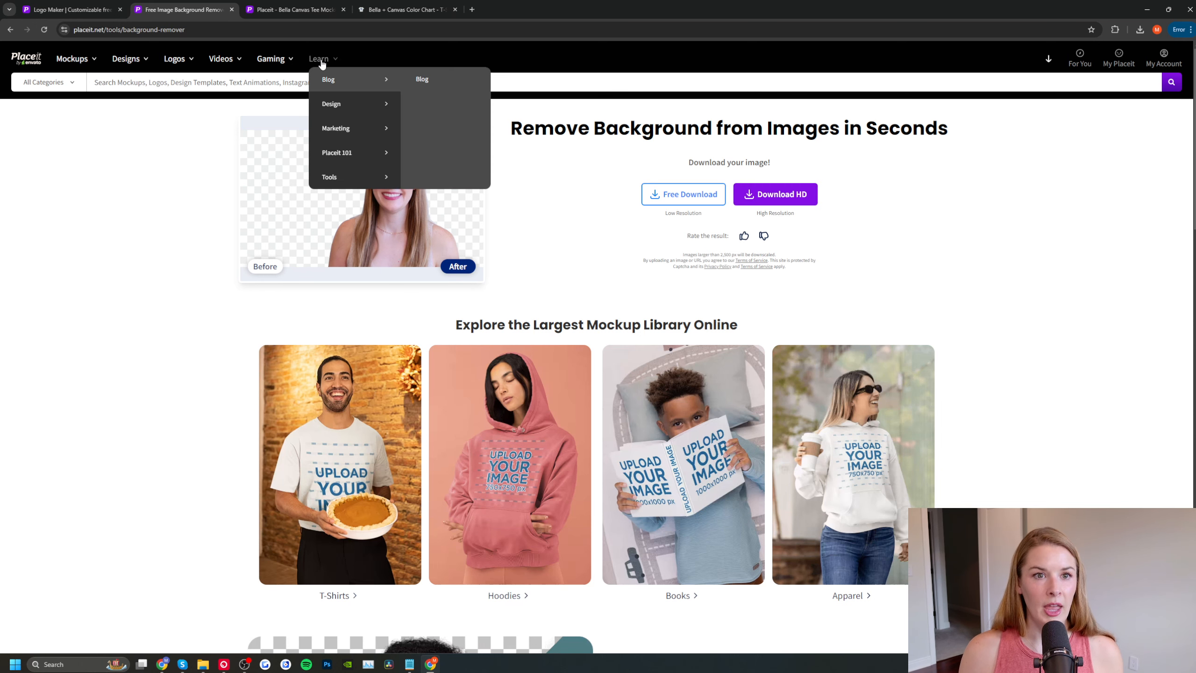
mouse_move(324, 176)
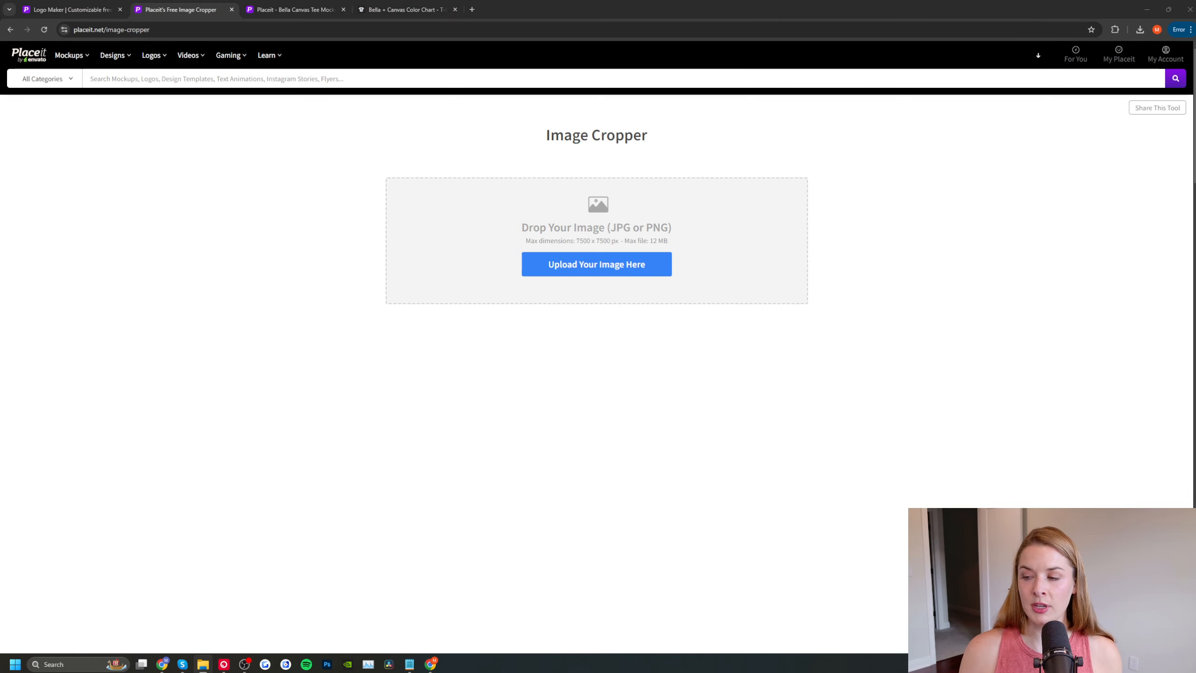
Upload the Come On Inner Peace yoga design to the Image Cropper and set the custom crop height to 5400 px
left_click_drag(637, 140, 555, 221)
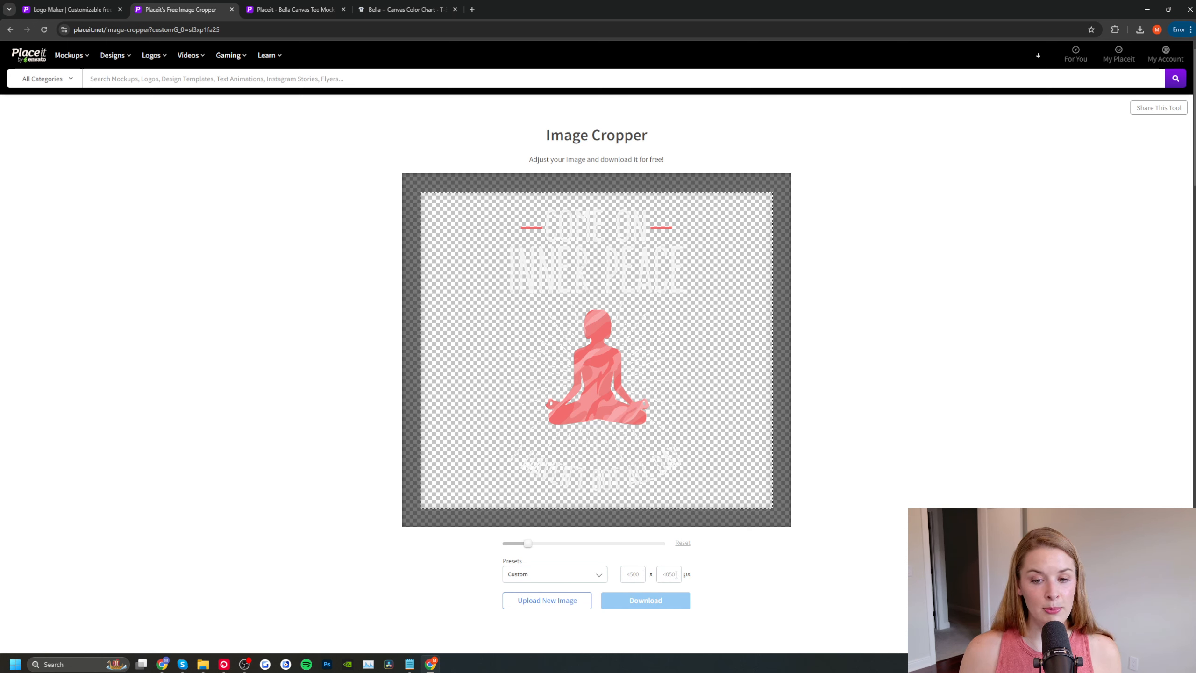
left_click(676, 574)
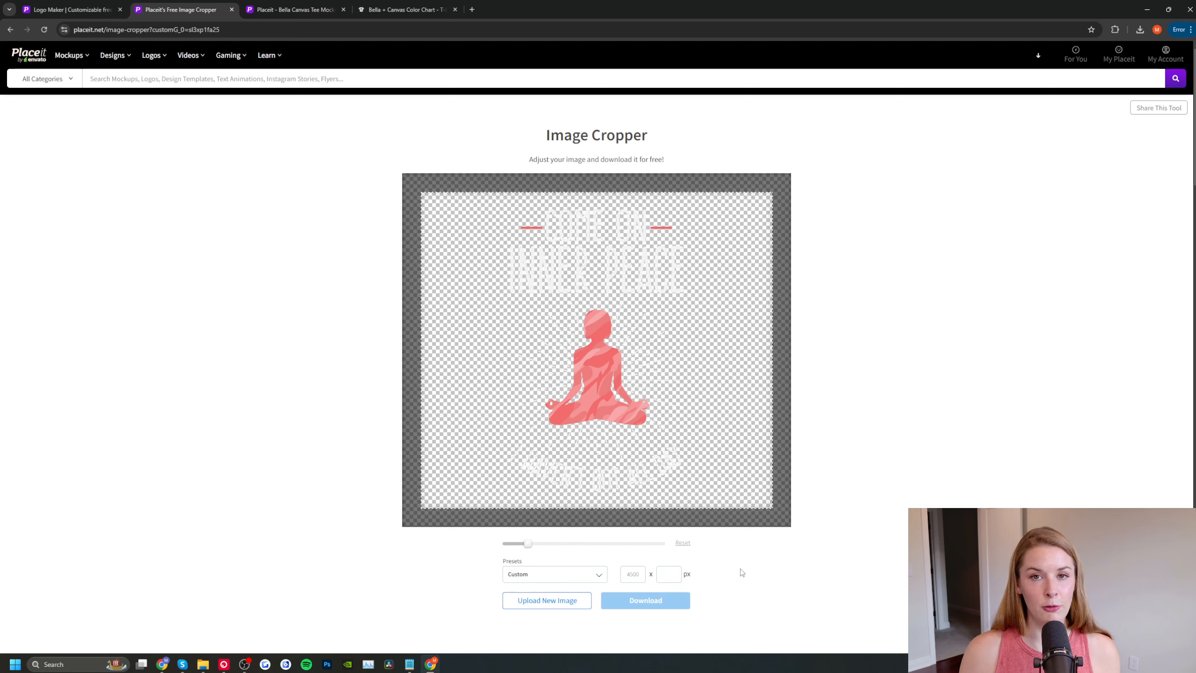
type("5400")
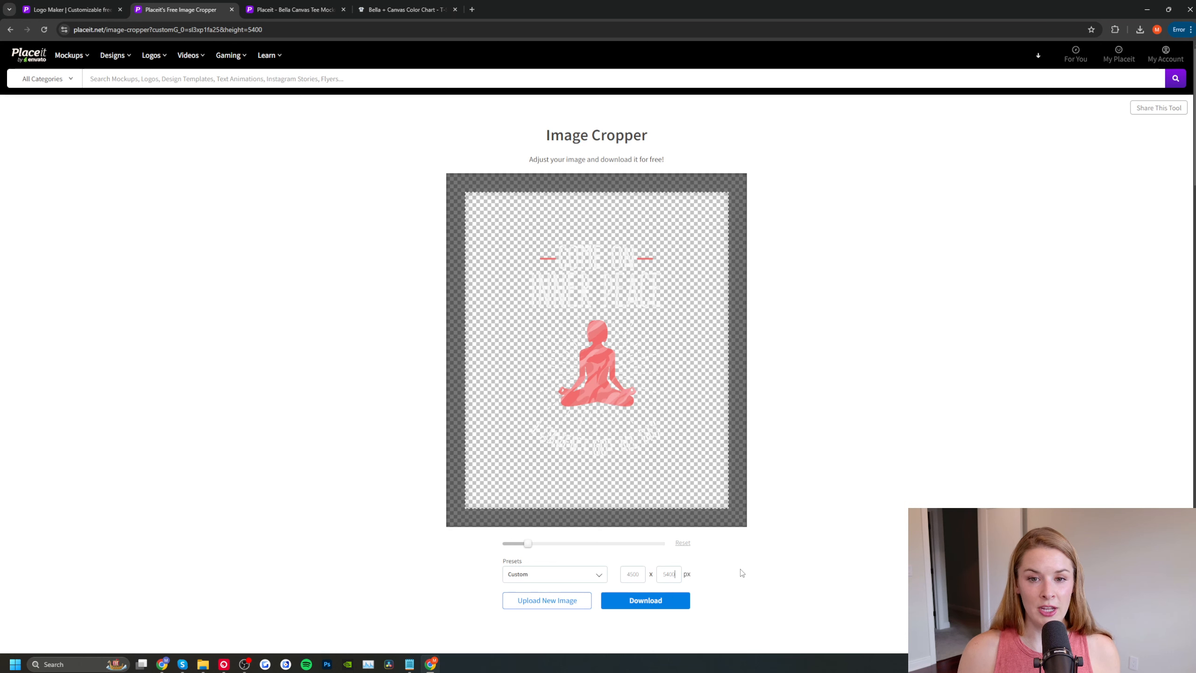
Enlarge the yoga design slightly within the crop frame and download the cropped image
left_click_drag(528, 544, 540, 543)
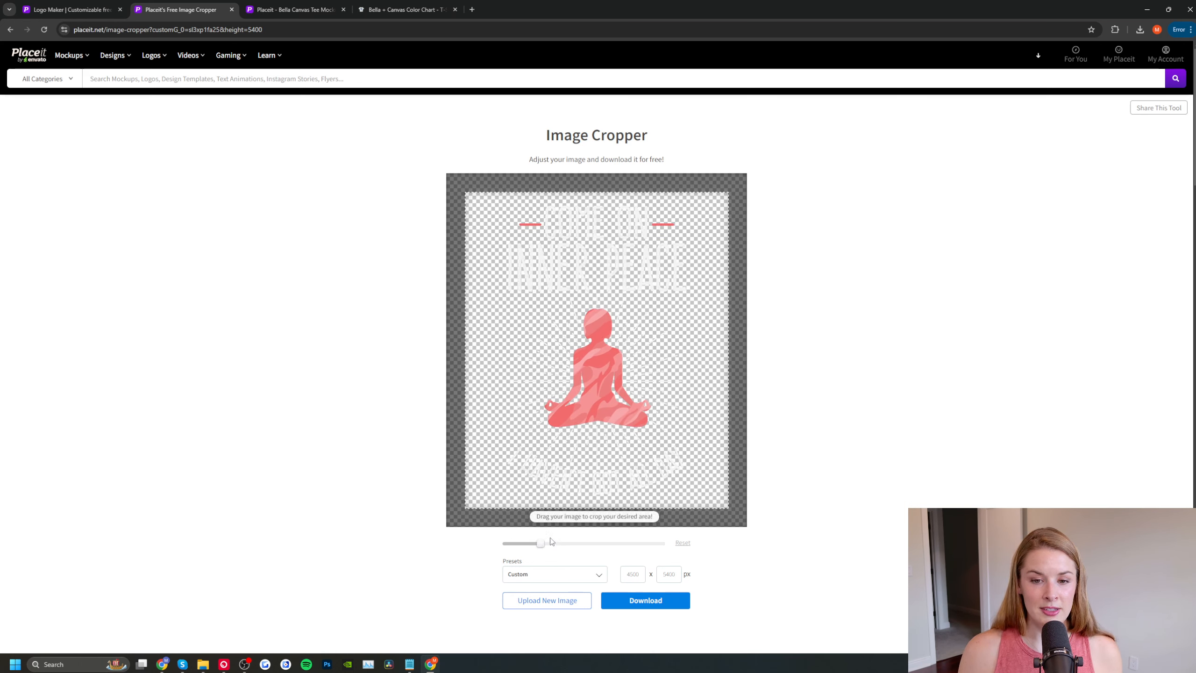
left_click(643, 604)
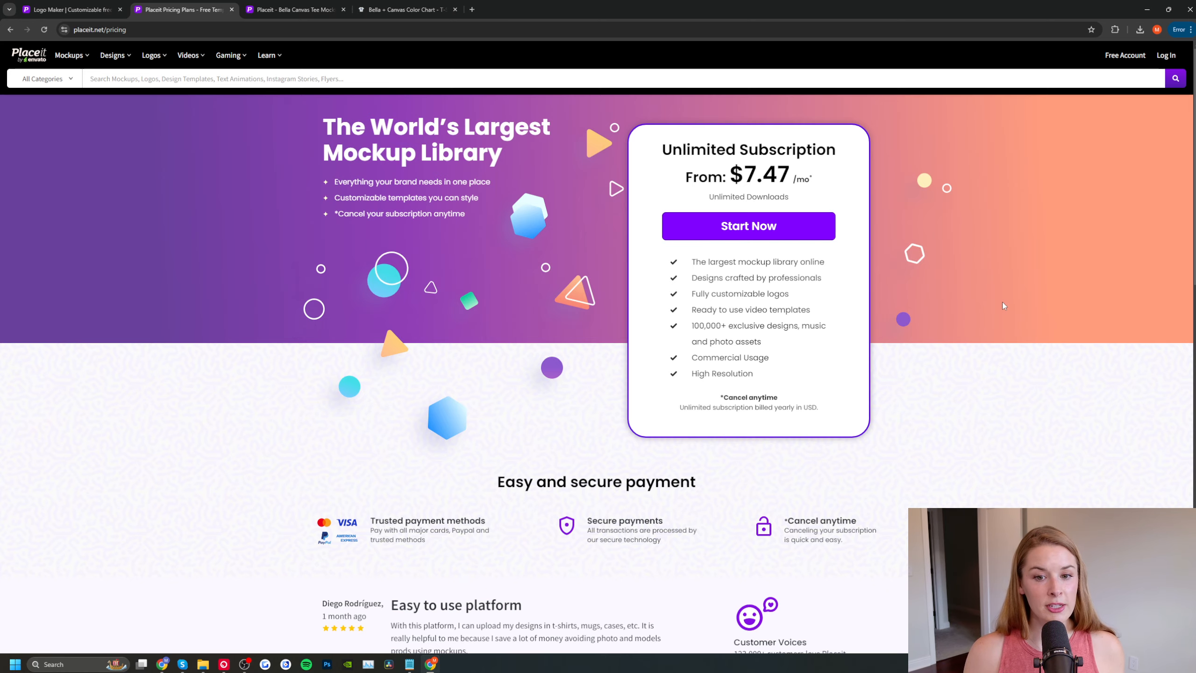
Look through the subscription pricing page and open the summary of the license terms
scroll(942, 306, "down", 6)
scroll(917, 313, "down", 11)
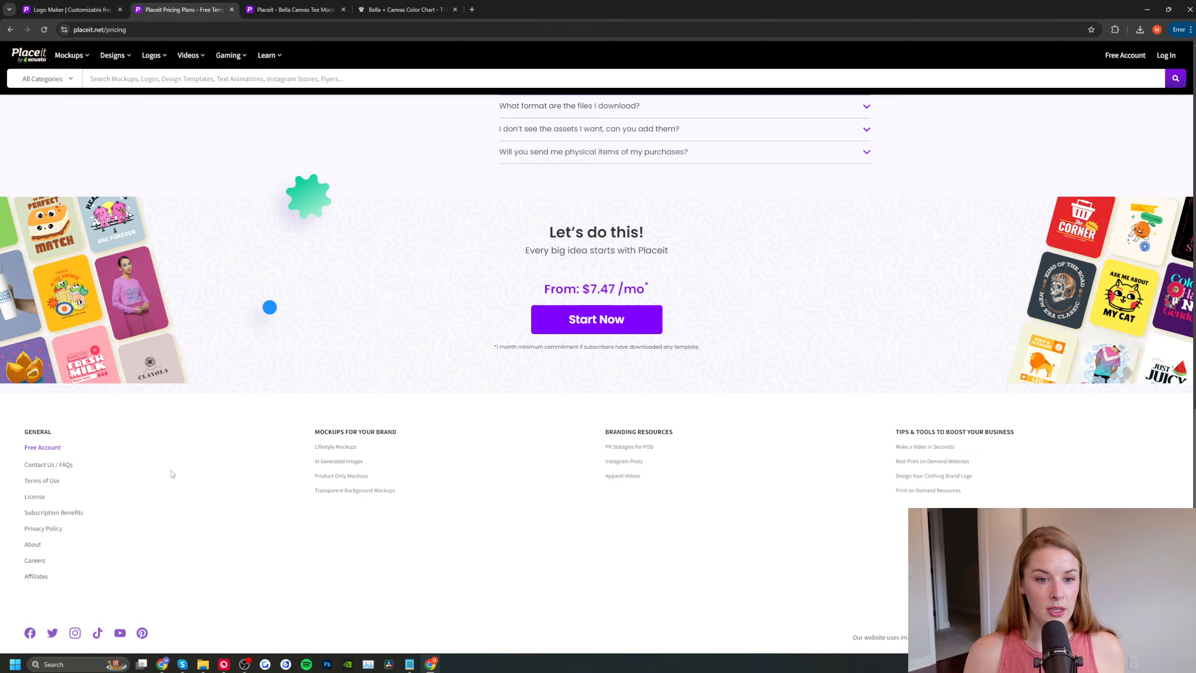
left_click(33, 496)
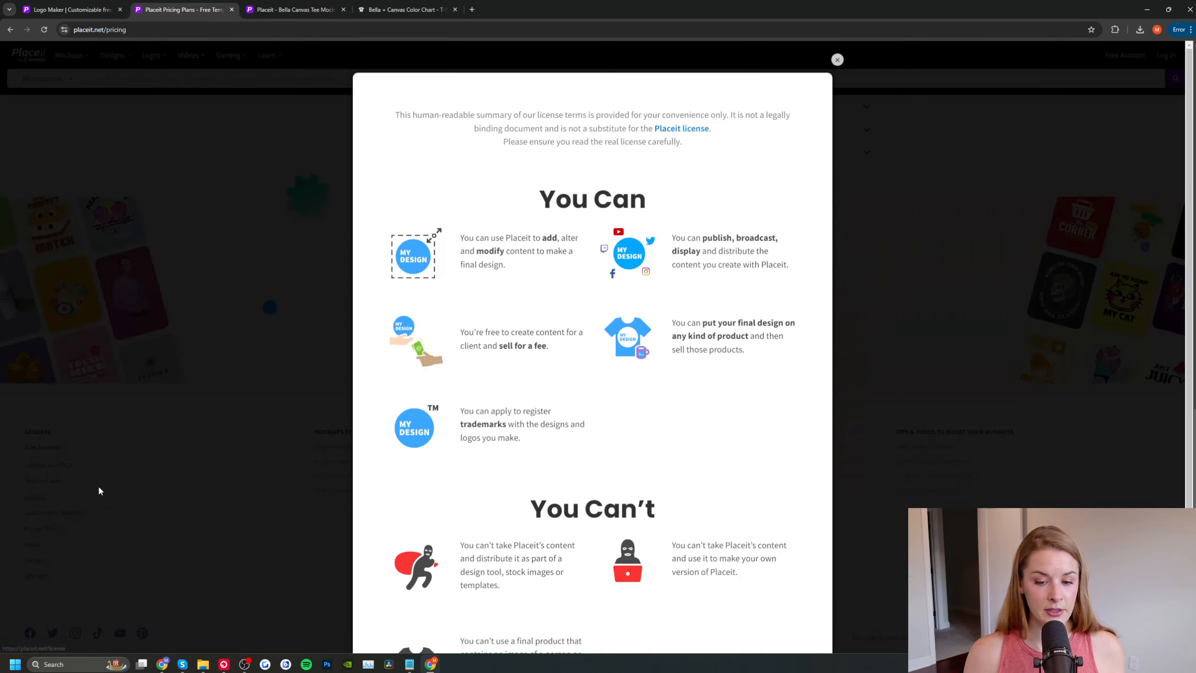